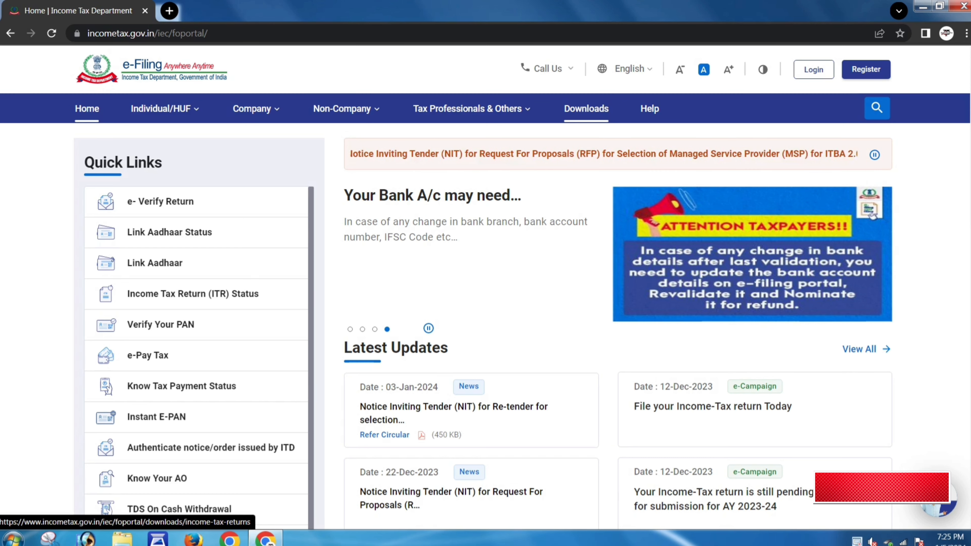
- Go to the portal's Downloads page with assessment year 2023-24 kept
{"action": "left_click", "coordinate": [586, 109]}
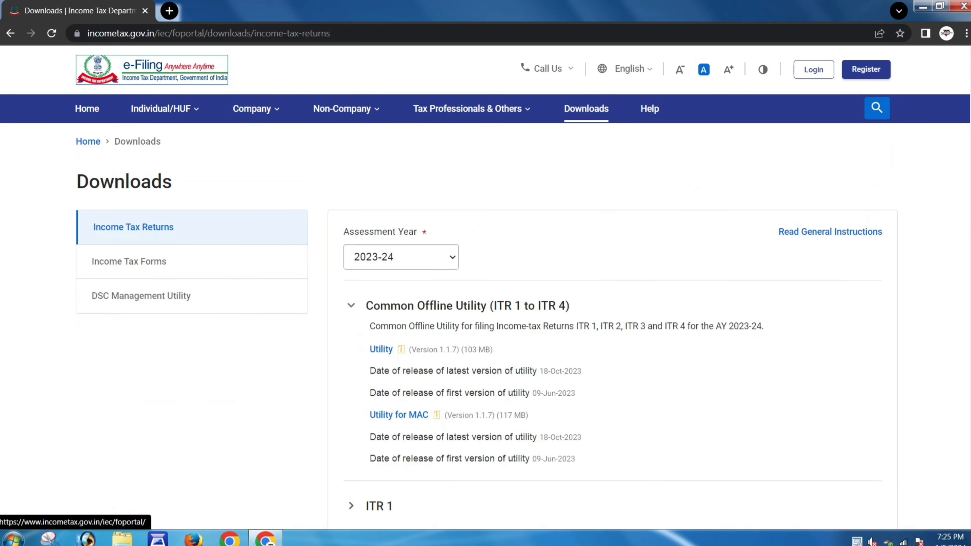
{"action": "left_click", "coordinate": [401, 257]}
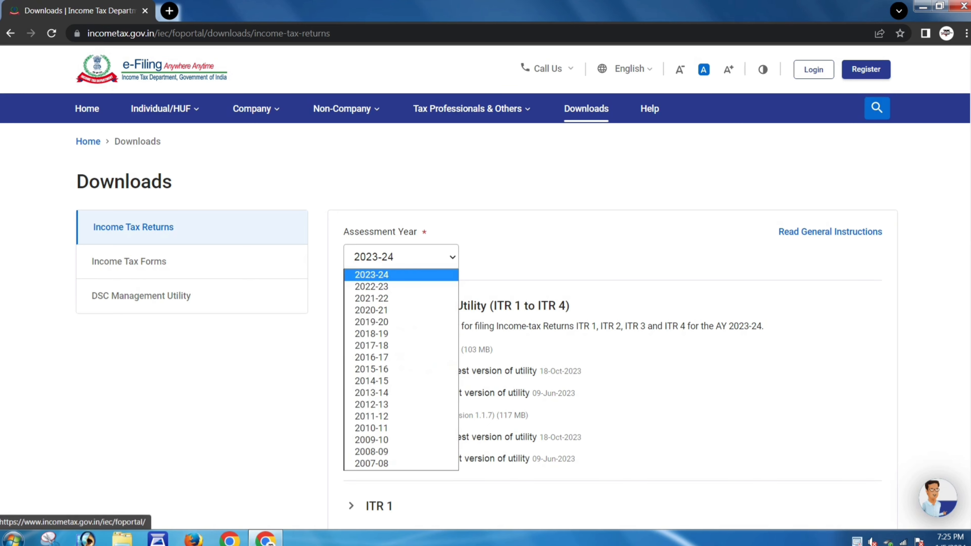
{"action": "left_click", "coordinate": [386, 275]}
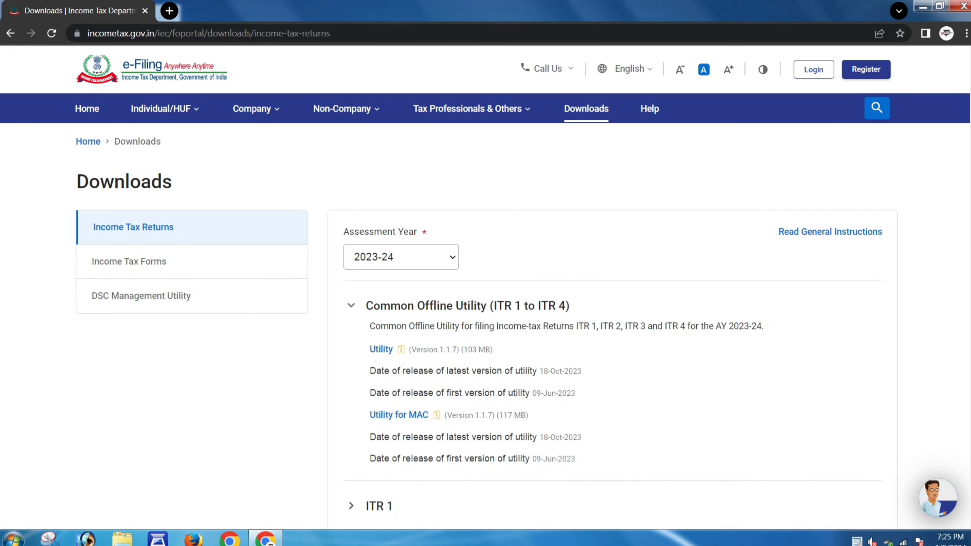
{"action": "scroll", "coordinate": [486, 306], "scroll_direction": "down", "scroll_amount": 3}
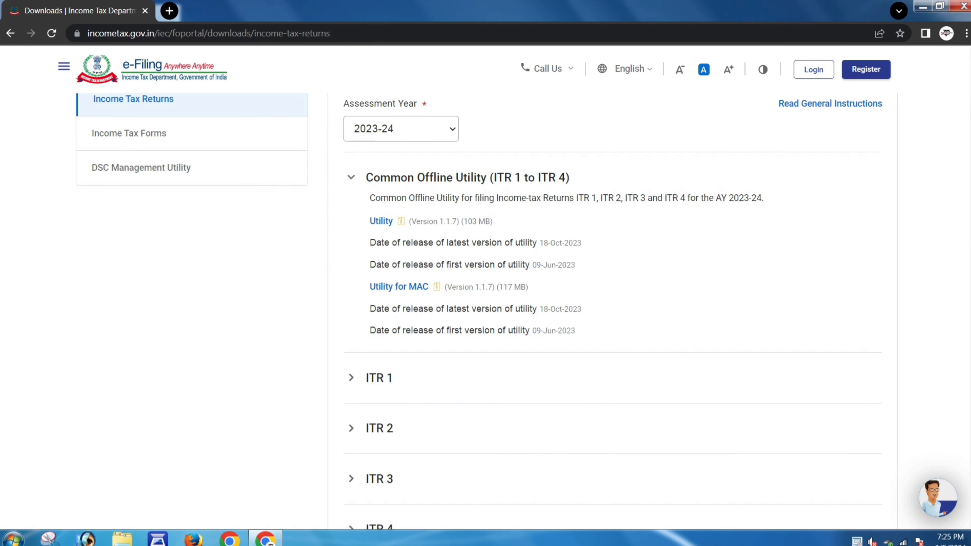
{"action": "scroll", "coordinate": [421, 272], "scroll_direction": "down", "scroll_amount": 3}
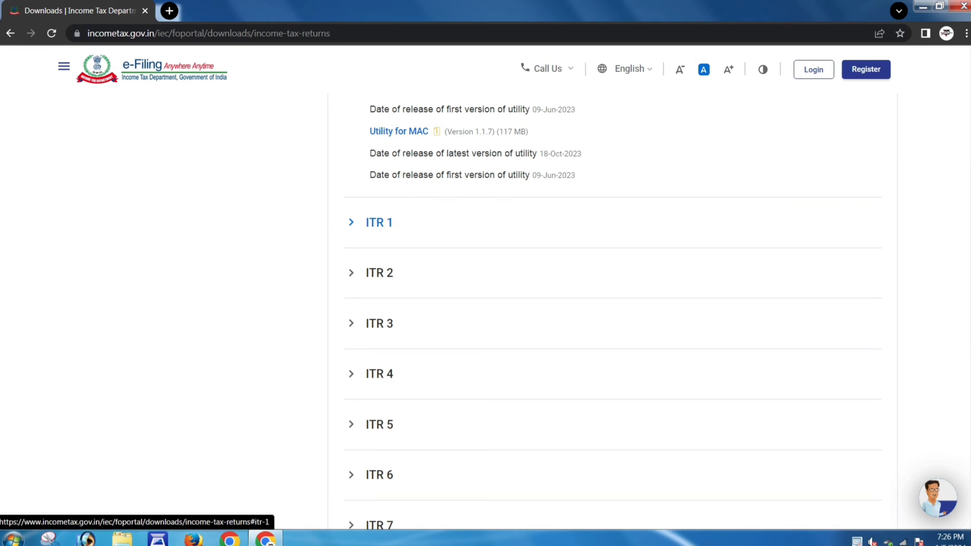
- Expand ITR 1 and download its Excel-based utility zip (Version 1.4)
{"action": "left_click", "coordinate": [378, 222]}
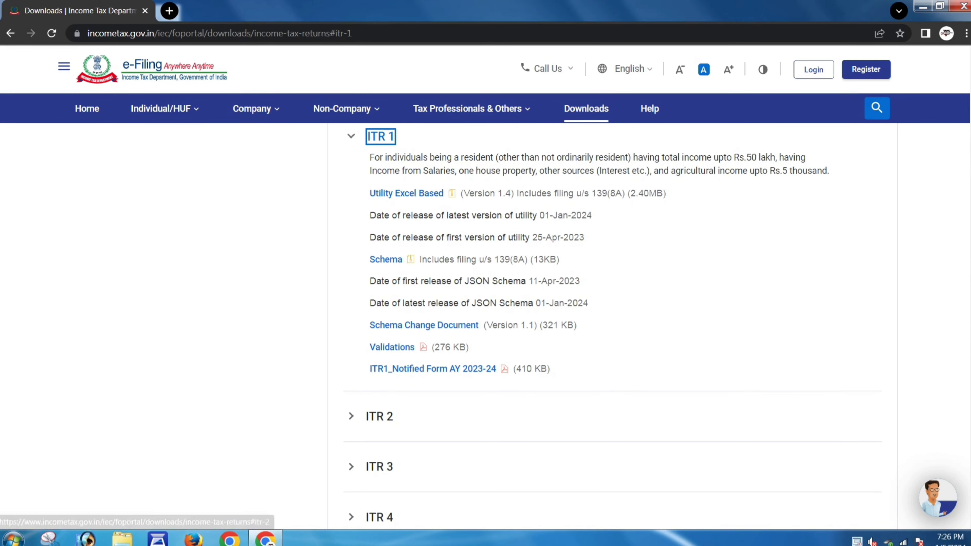
{"action": "left_click", "coordinate": [379, 517]}
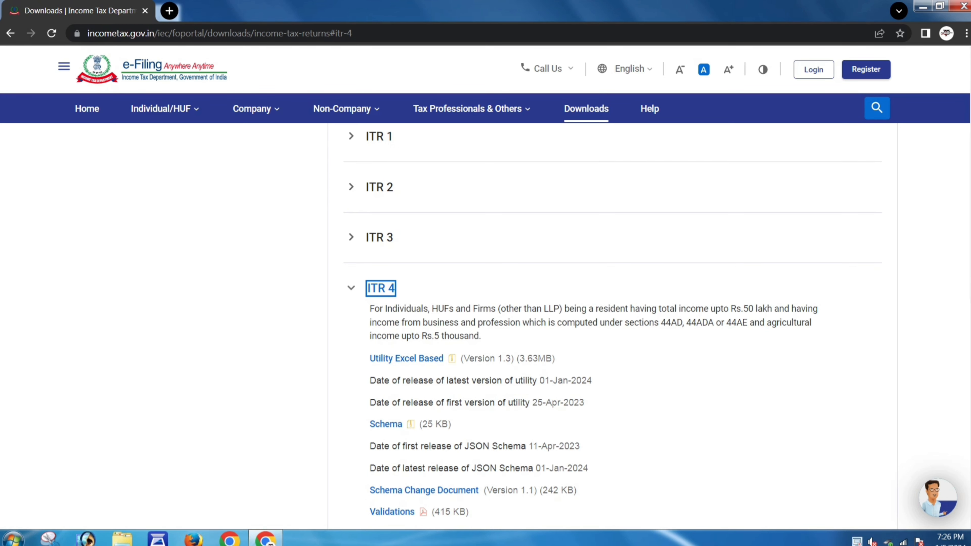
{"action": "scroll", "coordinate": [406, 359], "scroll_direction": "up", "scroll_amount": 4}
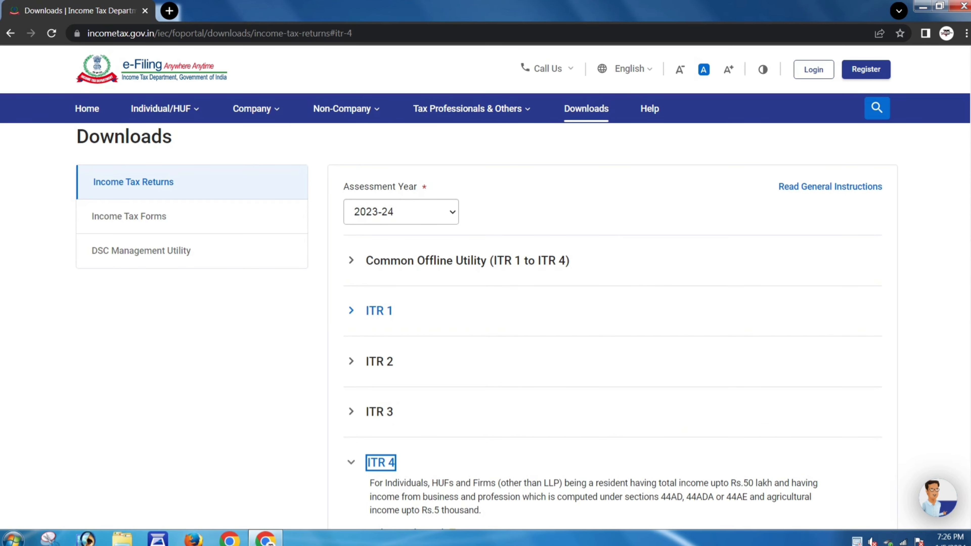
{"action": "left_click", "coordinate": [379, 310]}
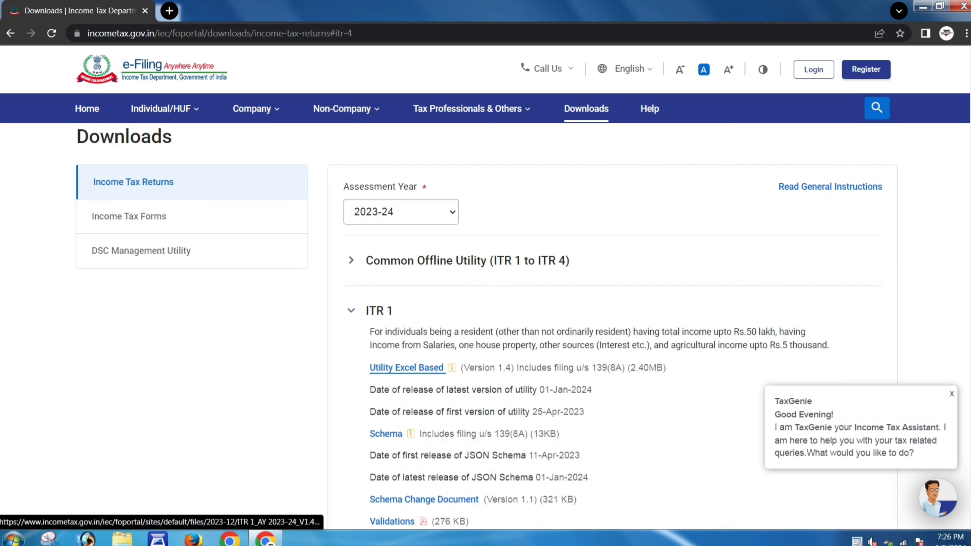
{"action": "left_click", "coordinate": [406, 367]}
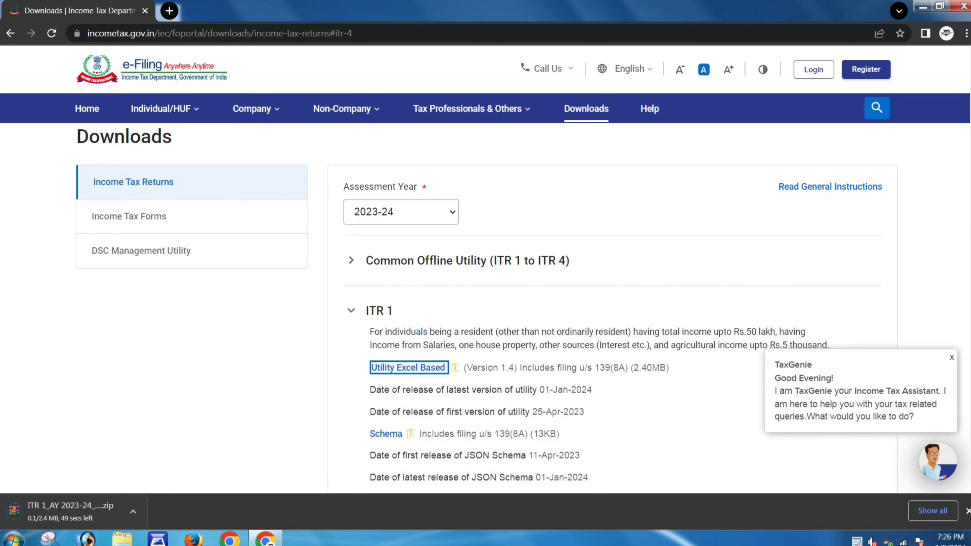
{"action": "left_click", "coordinate": [133, 511]}
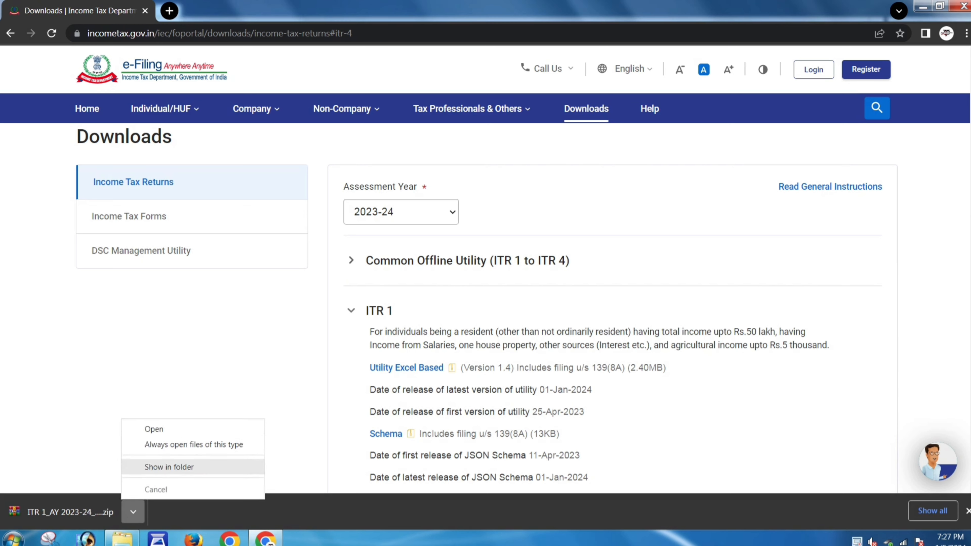
- Extract the zip to folder 'ITR 1_AY 2023-24_V1.4' and open its Excel utility file
{"action": "left_click", "coordinate": [168, 466]}
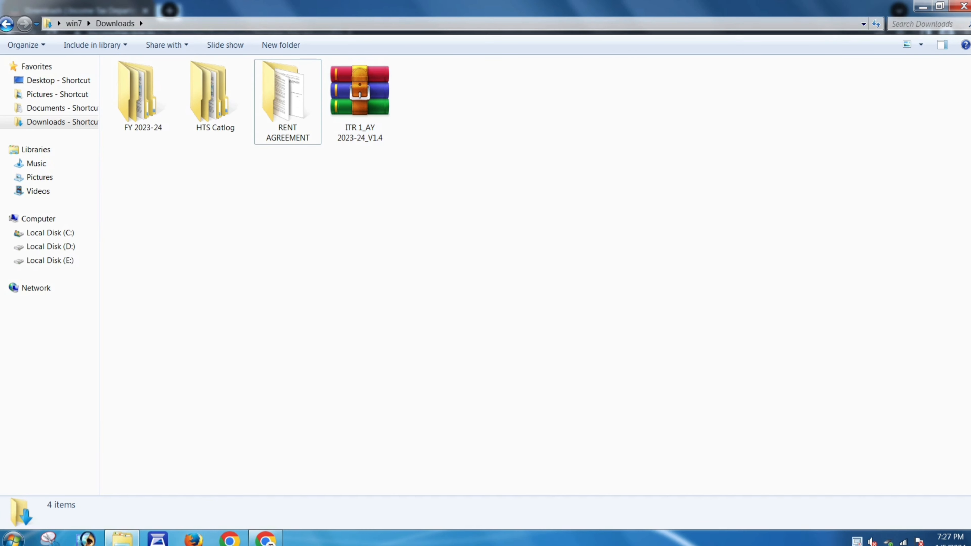
{"action": "right_click", "coordinate": [360, 102]}
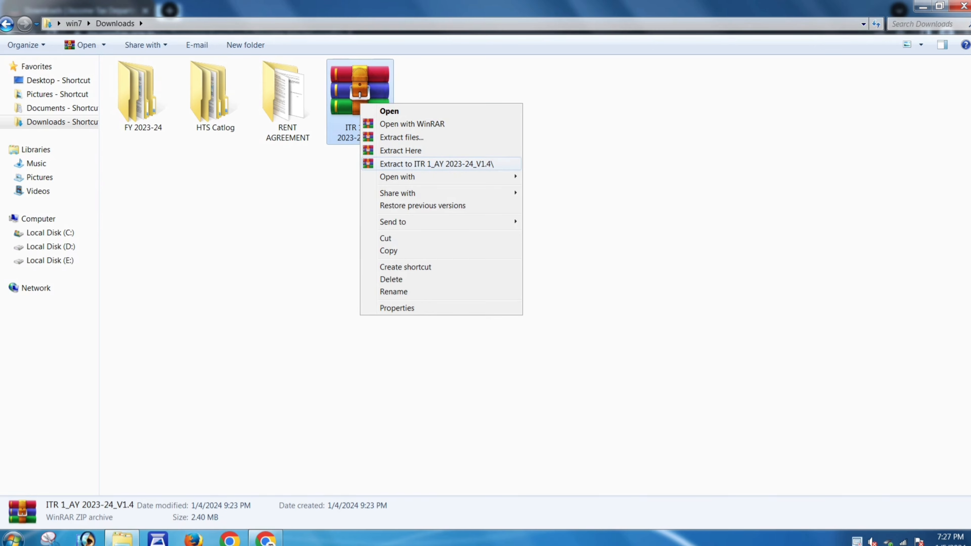
{"action": "key", "text": "Return"}
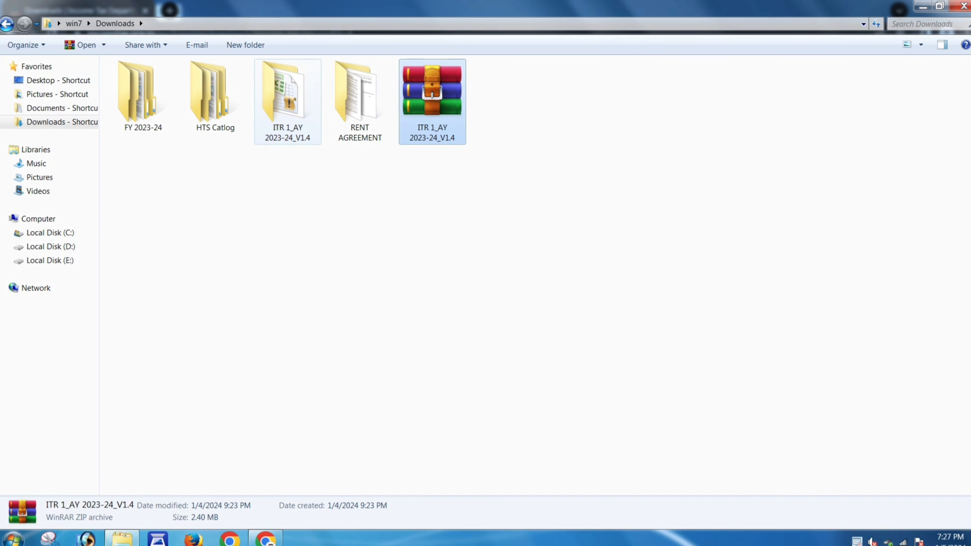
{"action": "double_click", "coordinate": [287, 101]}
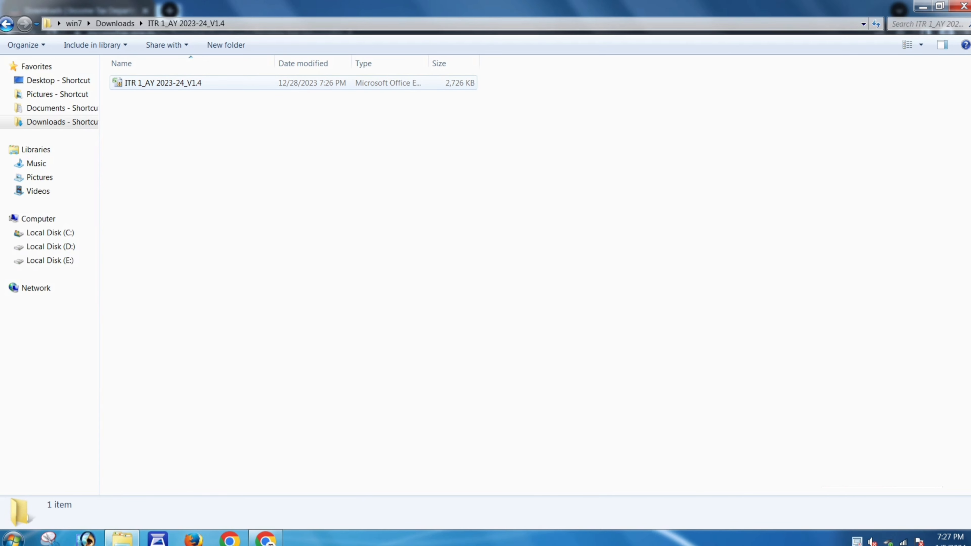
{"action": "right_click", "coordinate": [190, 84]}
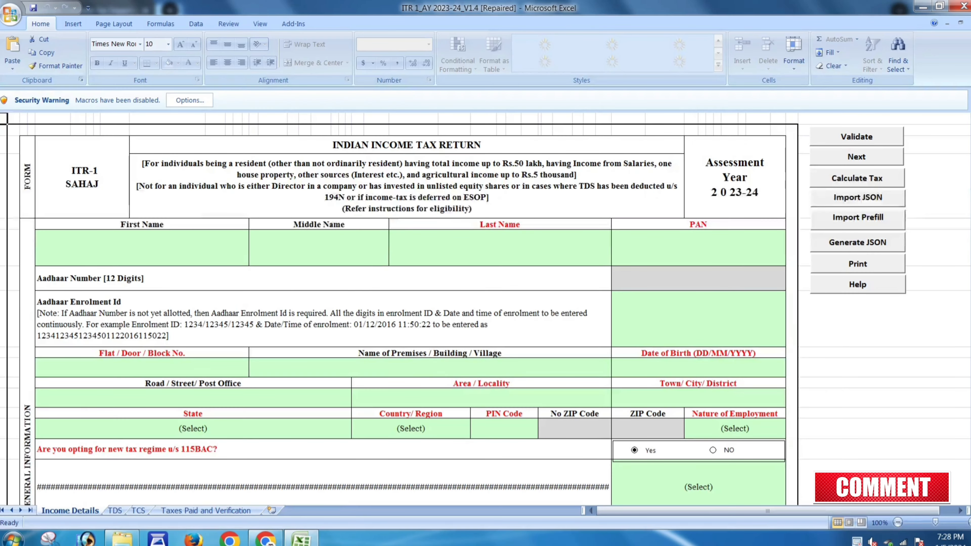
- Enable the workbook's content, dismiss the AY 2023-24 notice, and select the Middle and Last Name cells
{"action": "scroll", "coordinate": [402, 306], "scroll_direction": "down", "scroll_amount": 5}
{"action": "scroll", "coordinate": [401, 306], "scroll_direction": "up", "scroll_amount": 6}
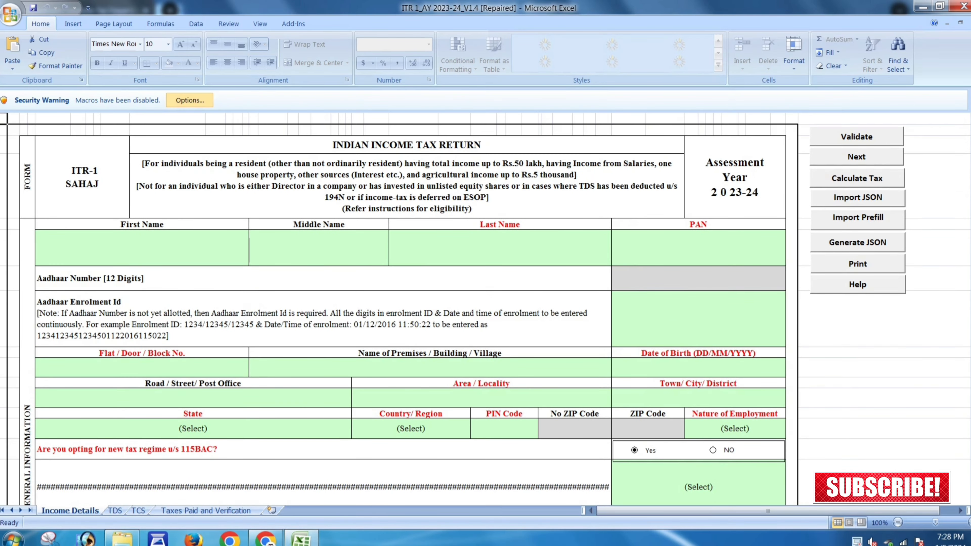
{"action": "left_click", "coordinate": [189, 101]}
{"action": "left_click", "coordinate": [364, 284]}
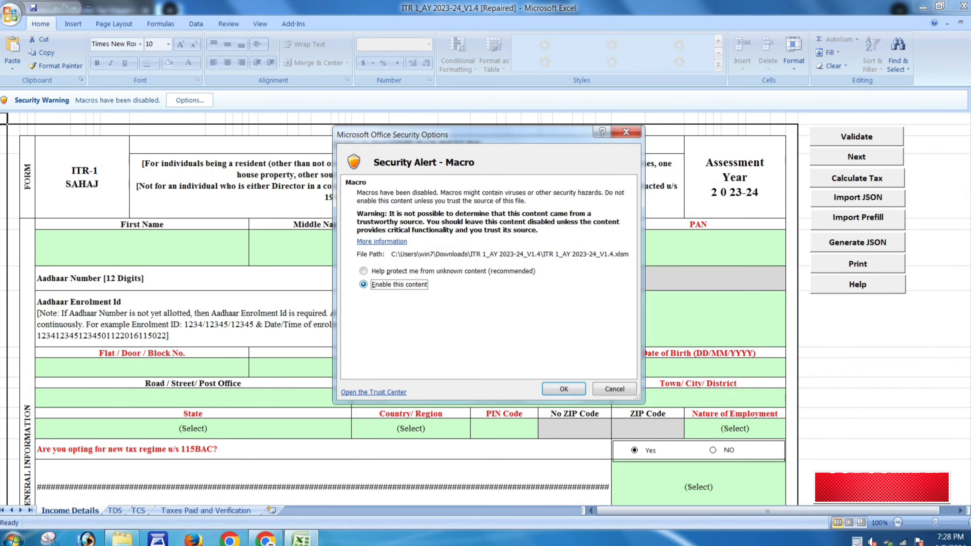
{"action": "left_click", "coordinate": [564, 388]}
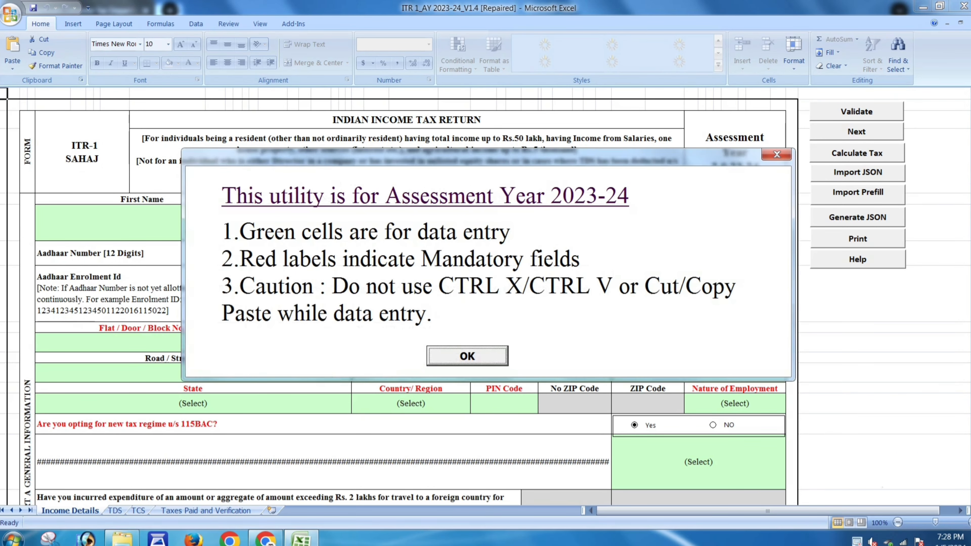
{"action": "key", "text": "Return"}
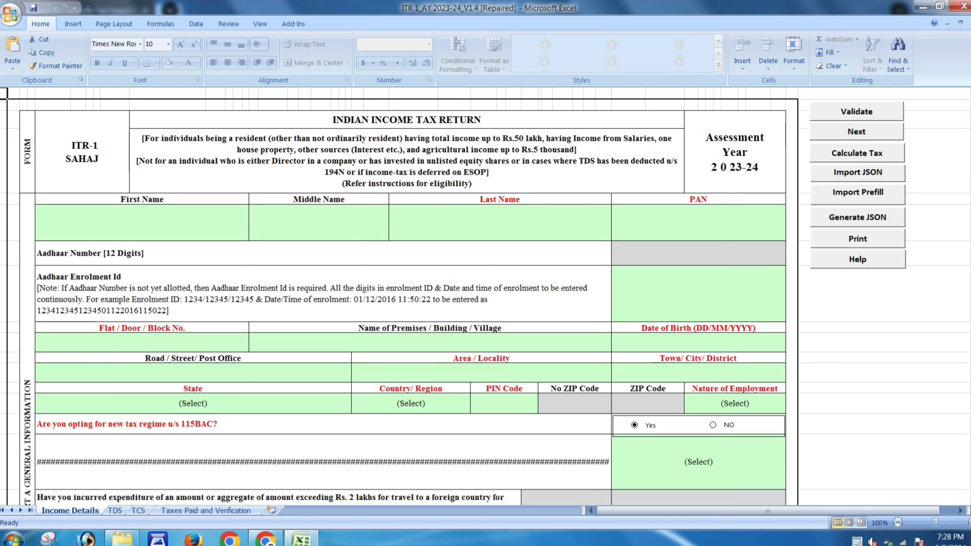
{"action": "left_click", "coordinate": [319, 222]}
{"action": "left_click", "coordinate": [500, 222]}
- Select the PAN entry cell on the ITR-1 form
{"action": "left_click", "coordinate": [698, 222]}
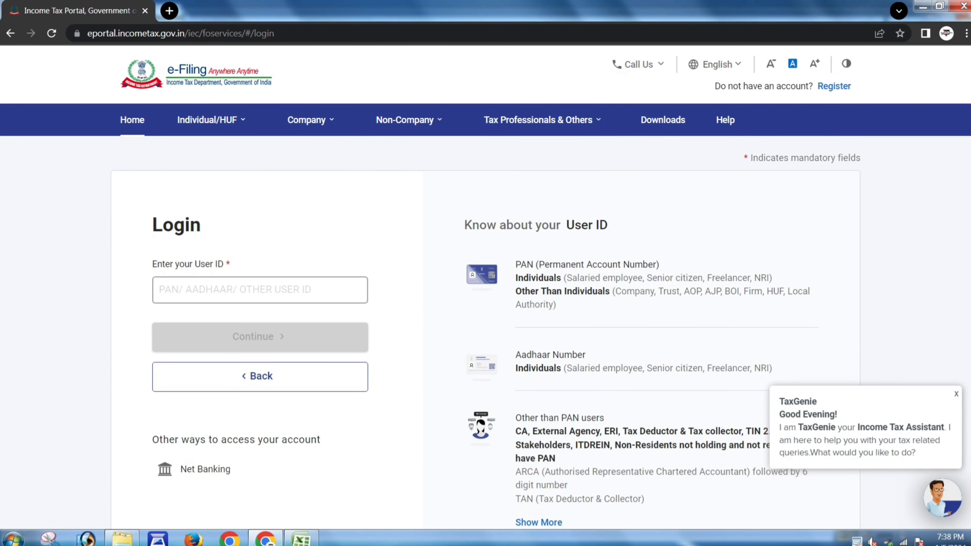
- Paste the taxpayer's PAN as User ID, continue, confirm the secure access message, and enter the password
{"action": "left_click", "coordinate": [260, 290]}
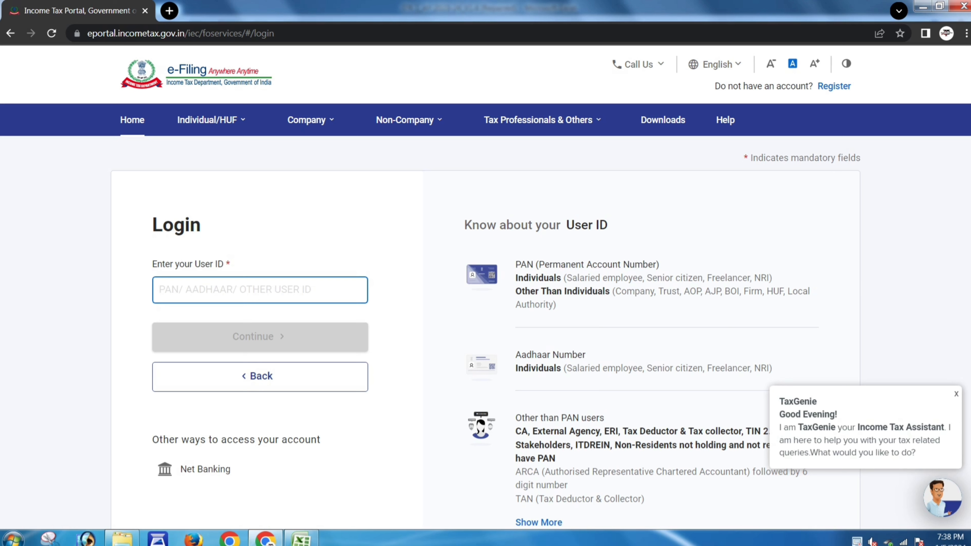
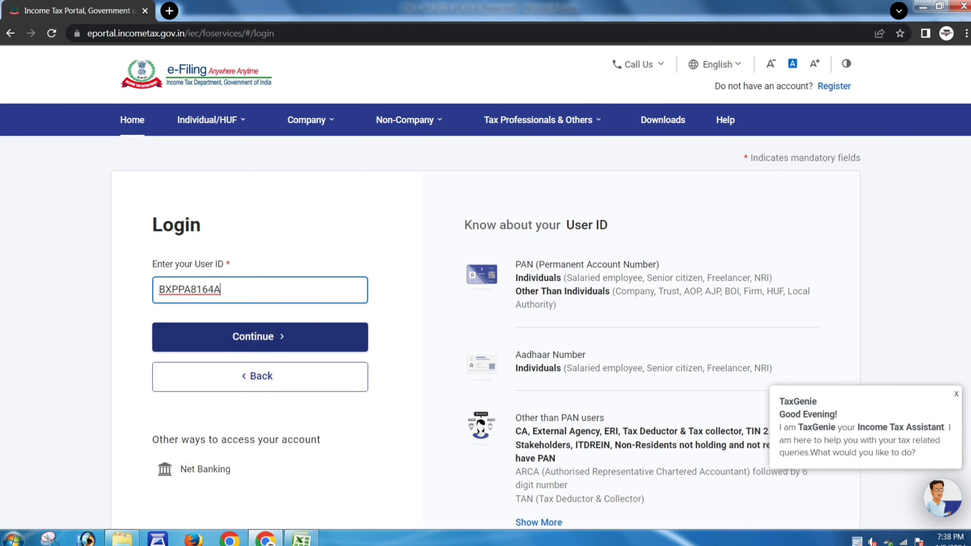
{"action": "left_click", "coordinate": [260, 337]}
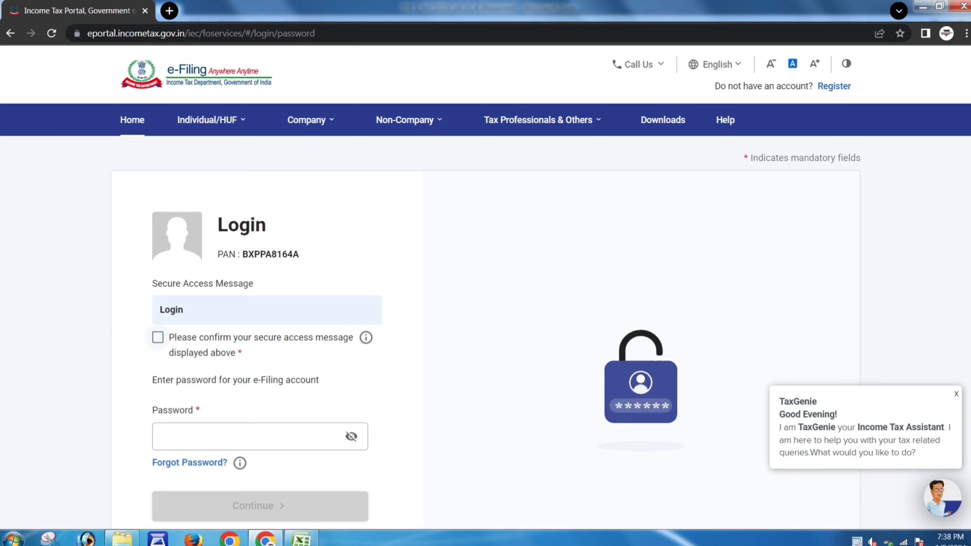
{"action": "left_click", "coordinate": [158, 338]}
{"action": "left_click", "coordinate": [237, 436]}
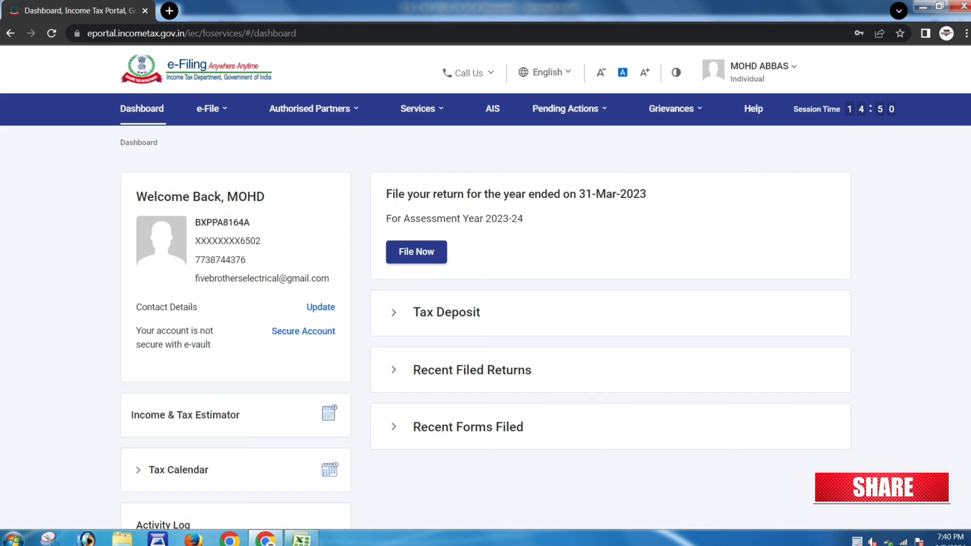
- Open e-File > Income Tax Returns > Download Pre-Filled Data and choose 2023-24 (Current A.Y.)
{"action": "left_click", "coordinate": [211, 109]}
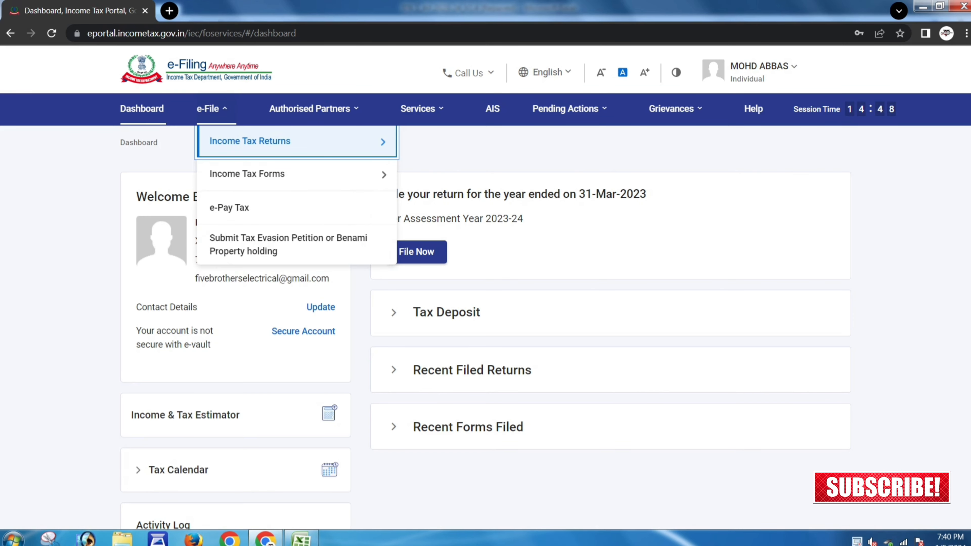
{"action": "mouse_move", "coordinate": [250, 141]}
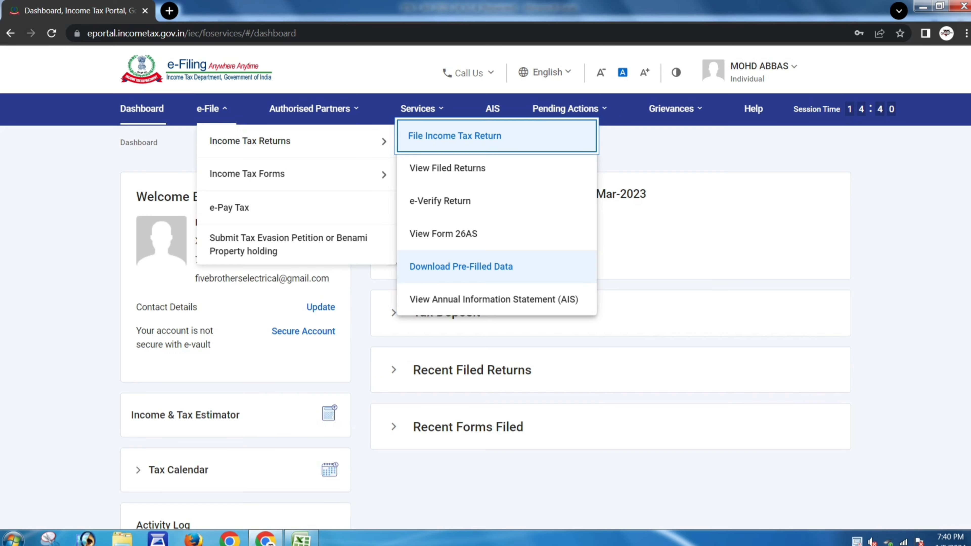
{"action": "left_click", "coordinate": [461, 267]}
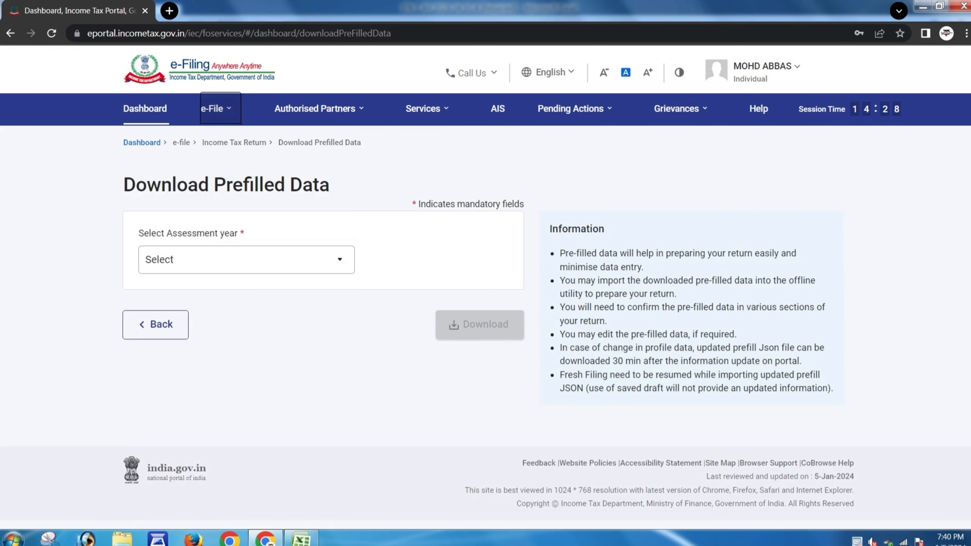
{"action": "left_click", "coordinate": [246, 260]}
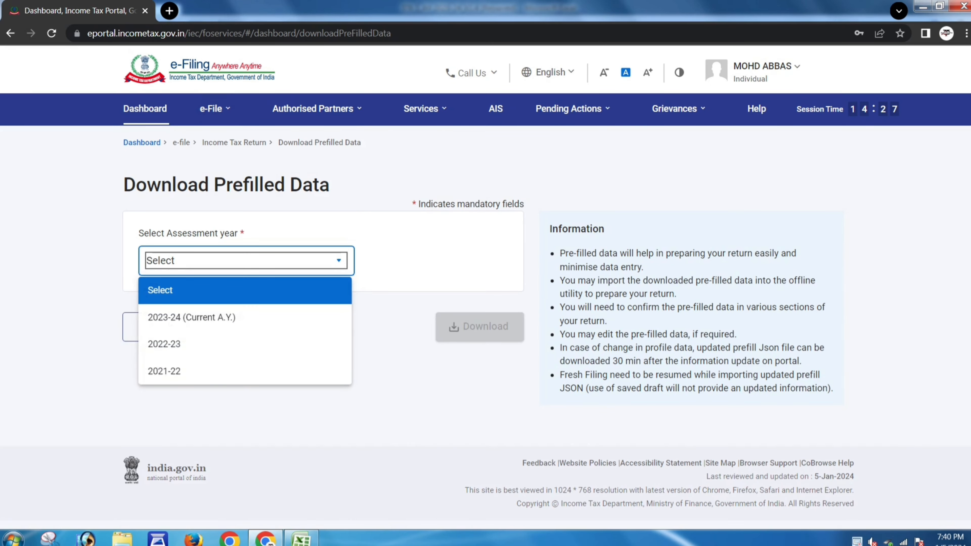
{"action": "left_click", "coordinate": [171, 318]}
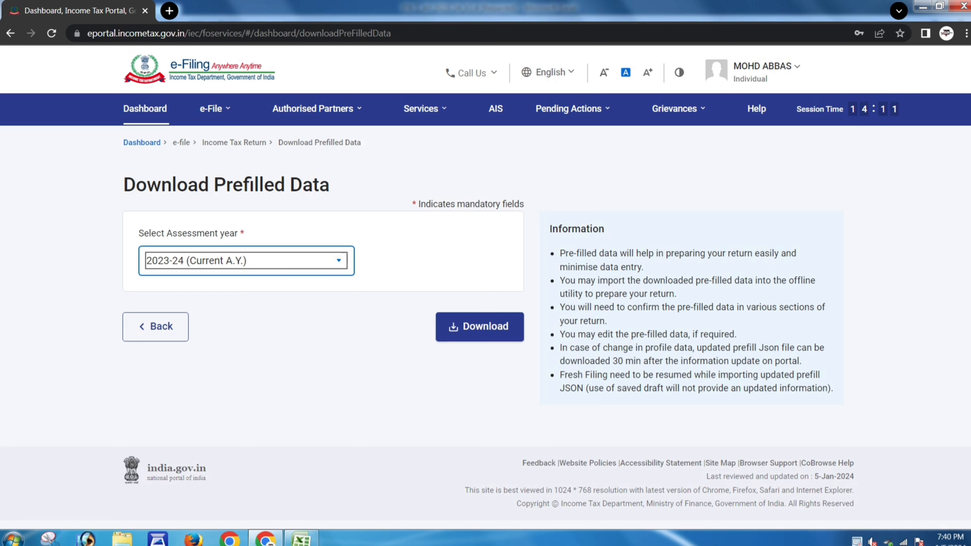
{"action": "left_click", "coordinate": [766, 66]}
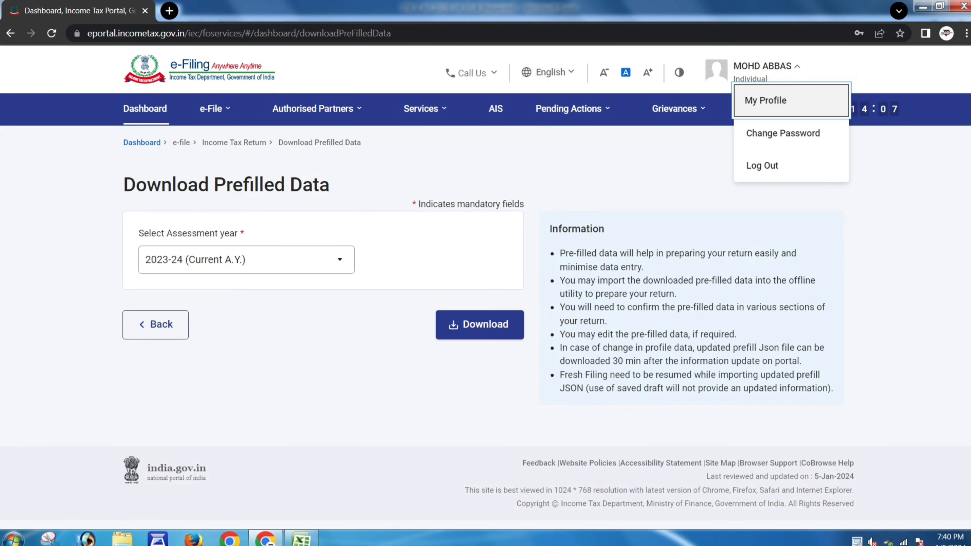
- Open the profile's bank account details and the Add Bank Account form
{"action": "left_click", "coordinate": [766, 100]}
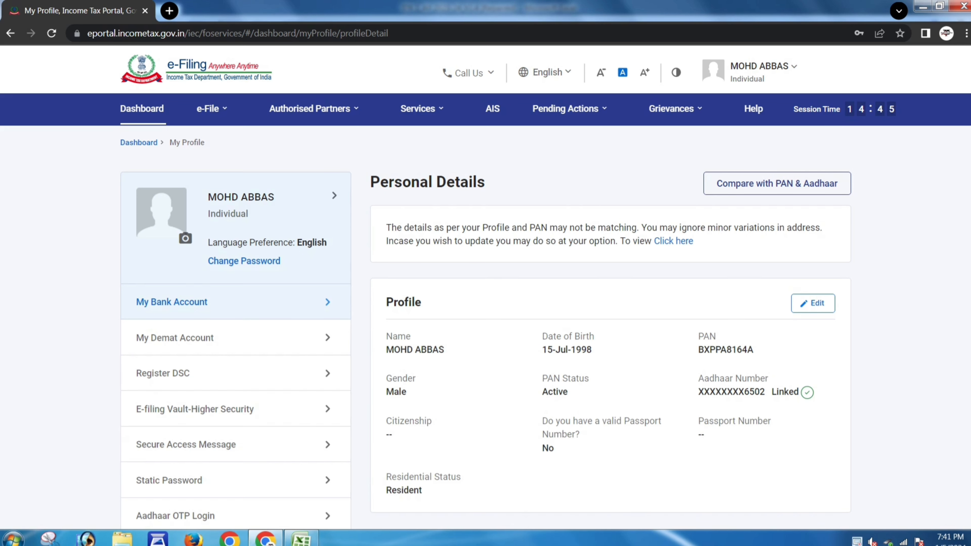
{"action": "left_click", "coordinate": [229, 302]}
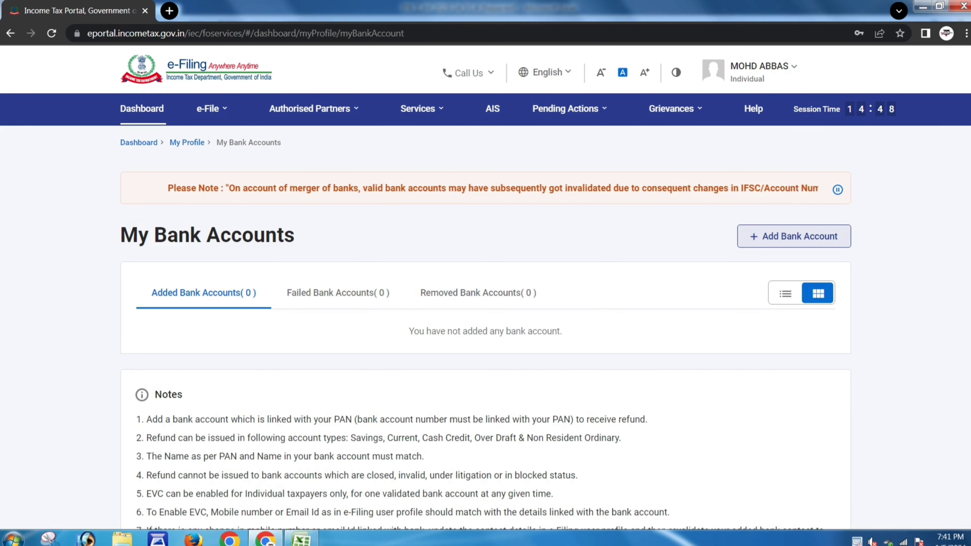
{"action": "left_click", "coordinate": [793, 237]}
{"action": "scroll", "coordinate": [486, 298], "scroll_direction": "down", "scroll_amount": 2}
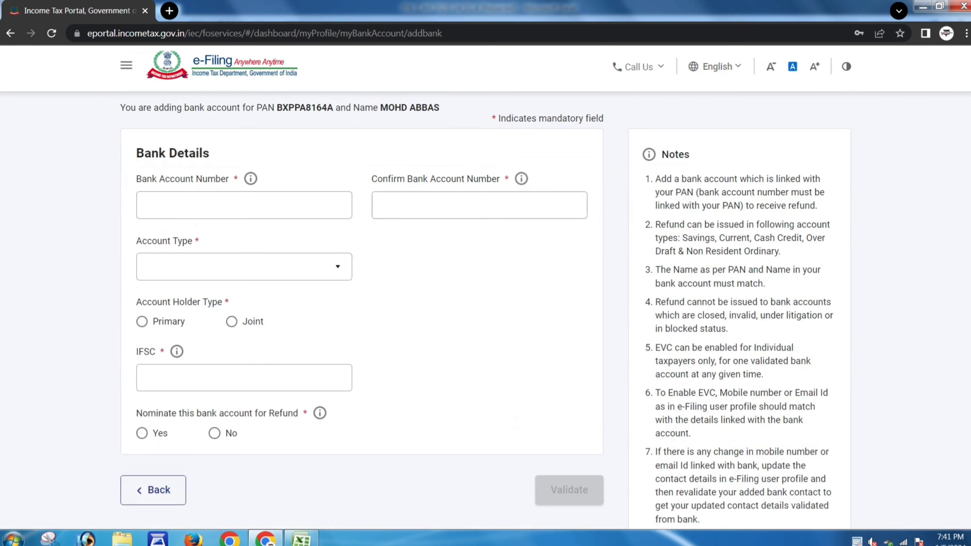
- Fill the account number fields, choose Saving Bank Account, Primary holder, and nominate it for refunds
{"action": "left_click", "coordinate": [244, 205]}
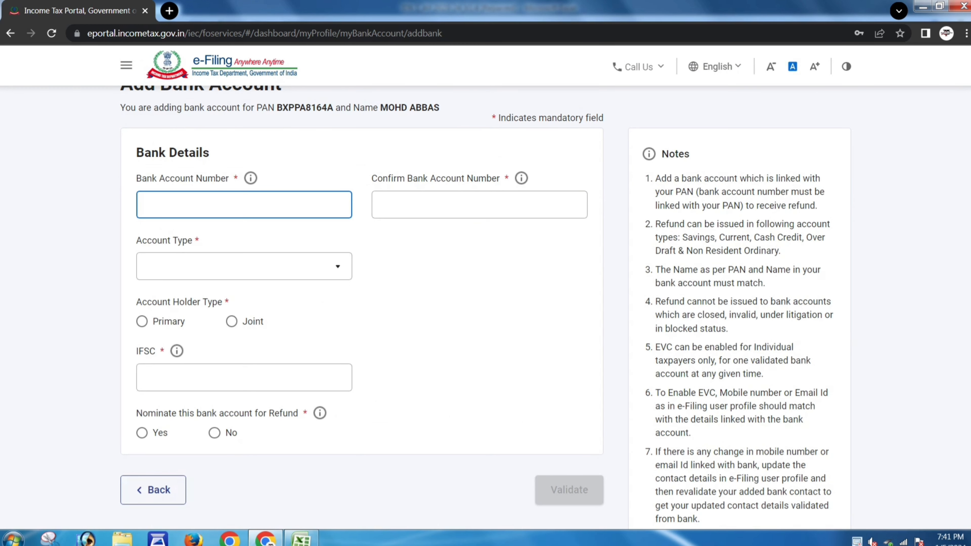
{"action": "left_click", "coordinate": [479, 205]}
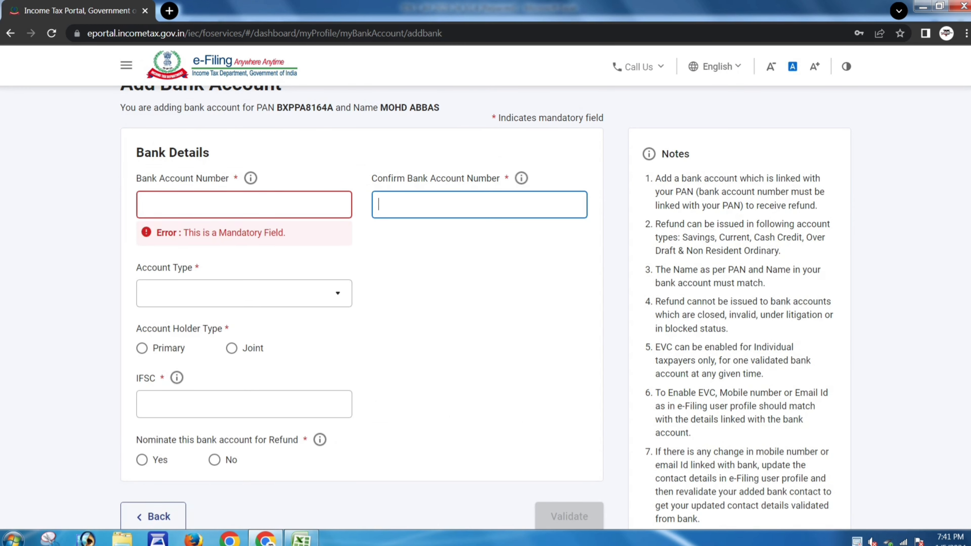
{"action": "left_click", "coordinate": [244, 293]}
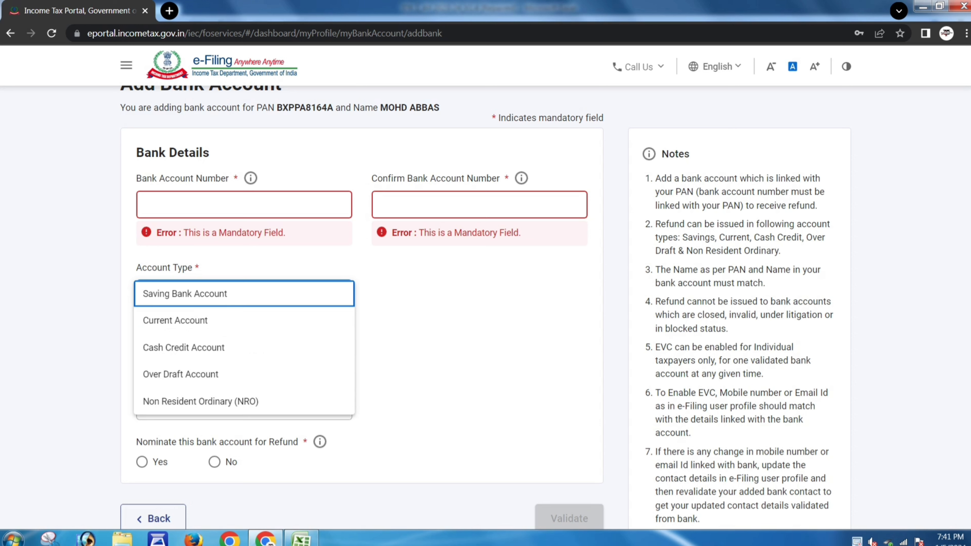
{"action": "left_click", "coordinate": [215, 293]}
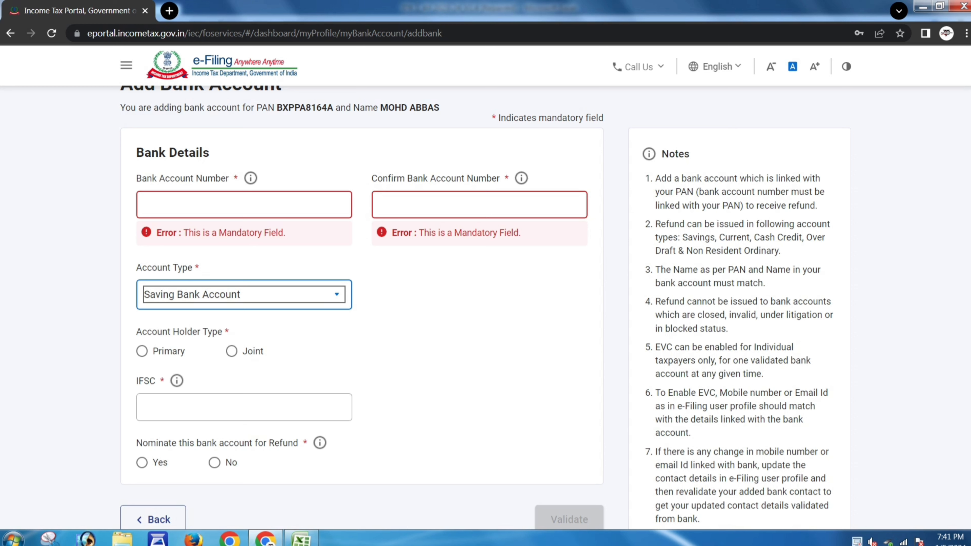
{"action": "left_click", "coordinate": [141, 350]}
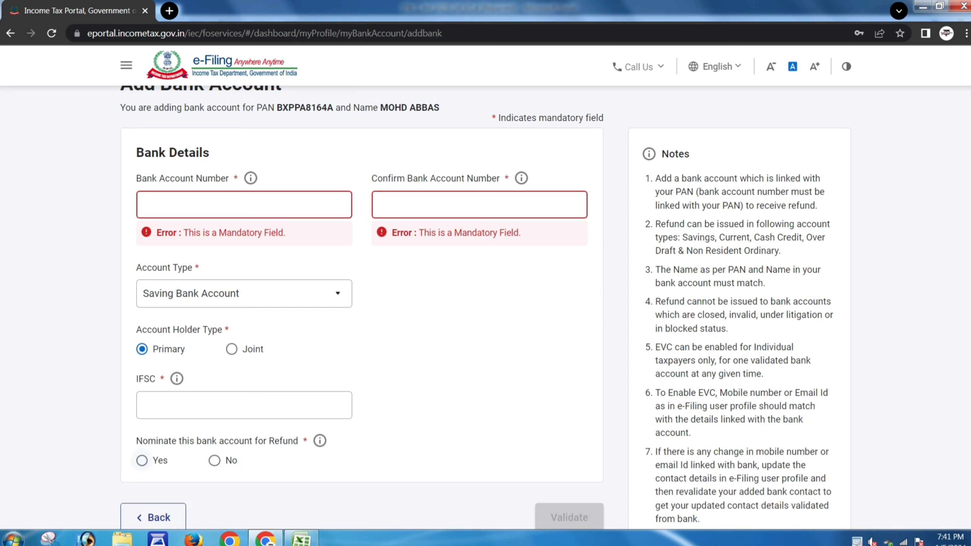
{"action": "left_click", "coordinate": [142, 460]}
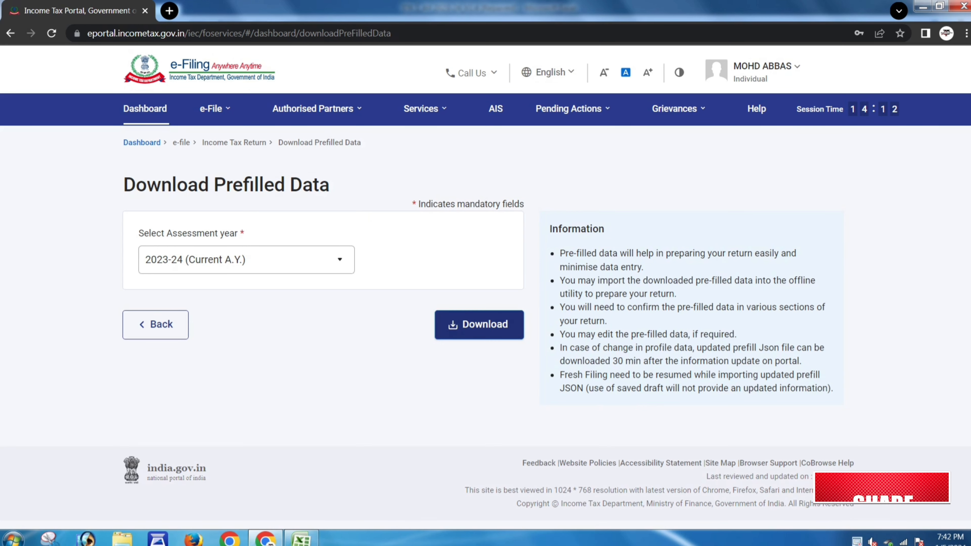
- Download the 2023-24 prefill JSON, show it in its folder, and switch to the ITR-1 Excel window
{"action": "left_click", "coordinate": [479, 325]}
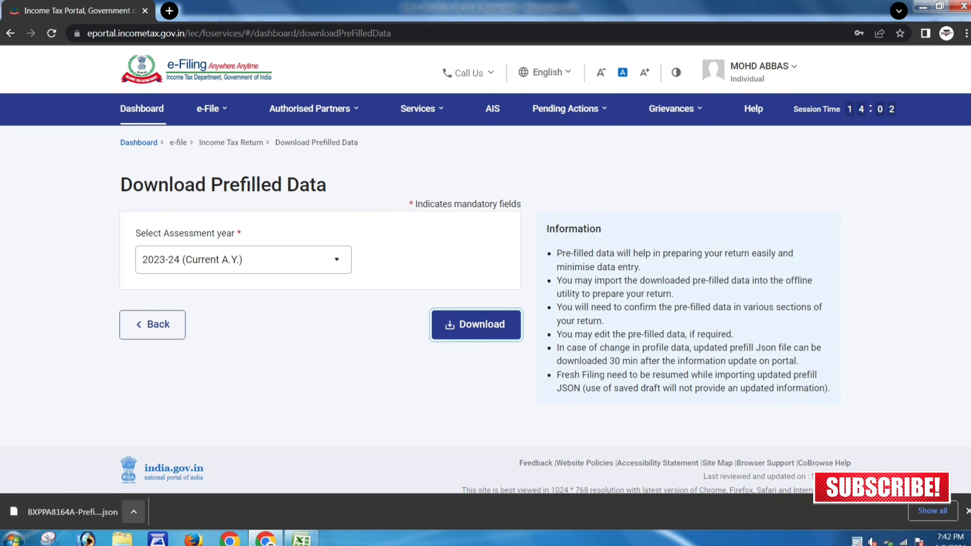
{"action": "left_click", "coordinate": [133, 511]}
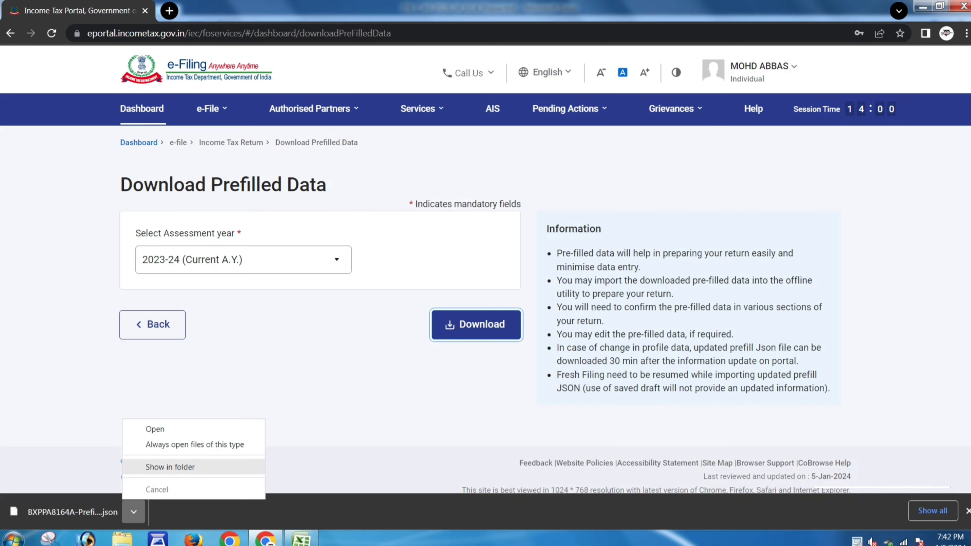
{"action": "left_click", "coordinate": [170, 466]}
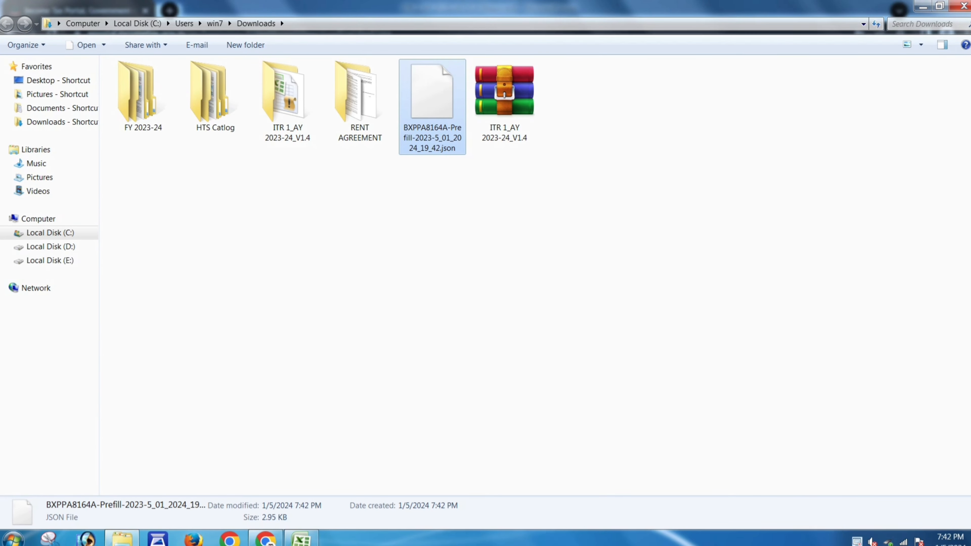
{"action": "left_click", "coordinate": [301, 539]}
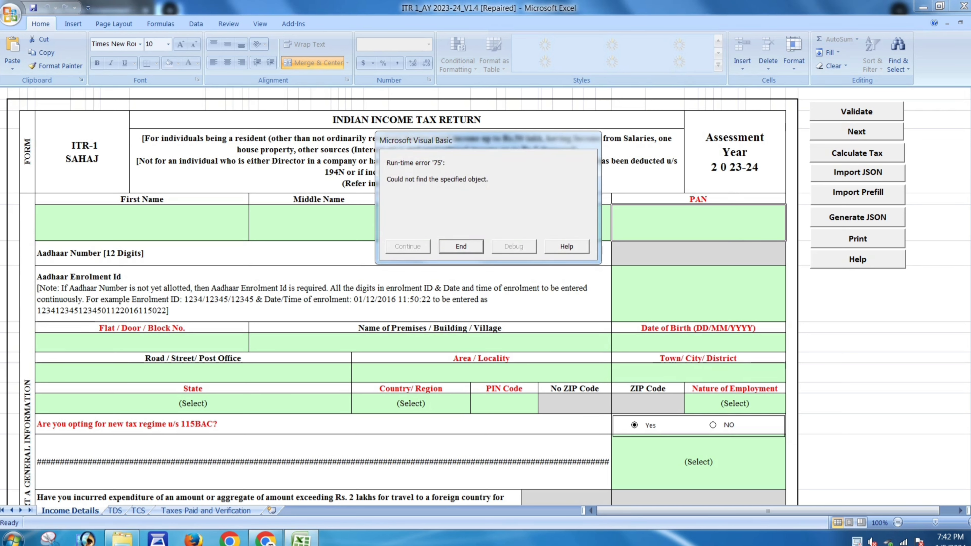
- Dismiss run-time error '75', then import the prefill JSON from the Downloads folder
{"action": "key", "text": "Return"}
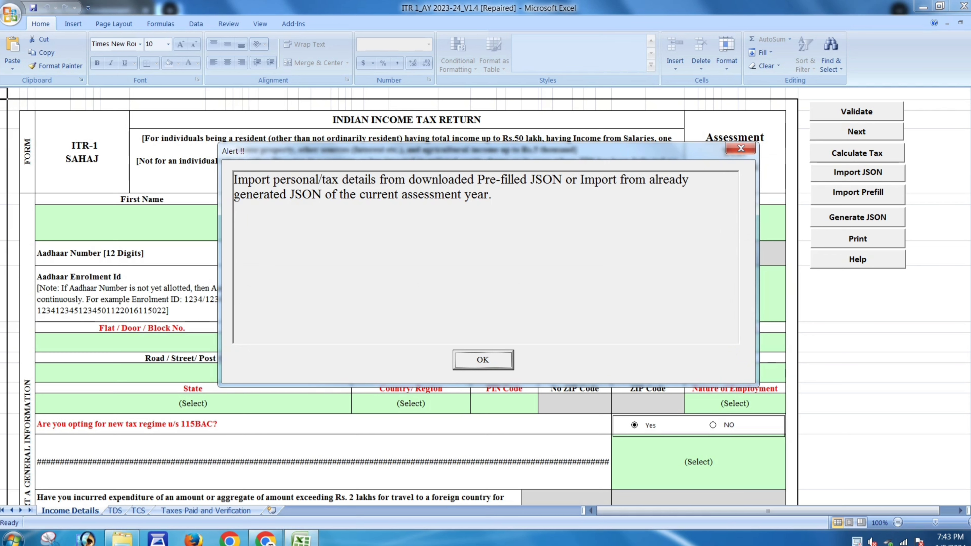
{"action": "key", "text": "Return"}
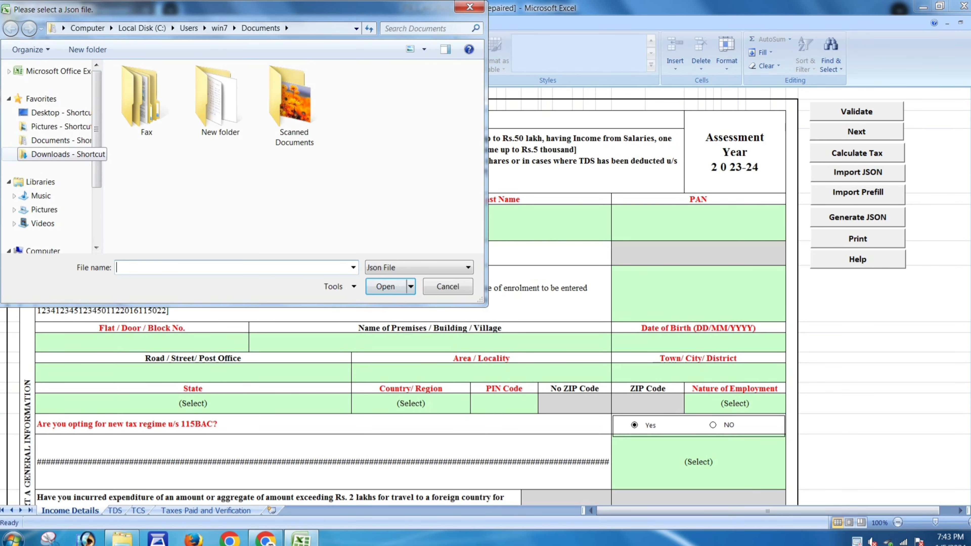
{"action": "left_click", "coordinate": [58, 154]}
{"action": "left_click", "coordinate": [442, 111]}
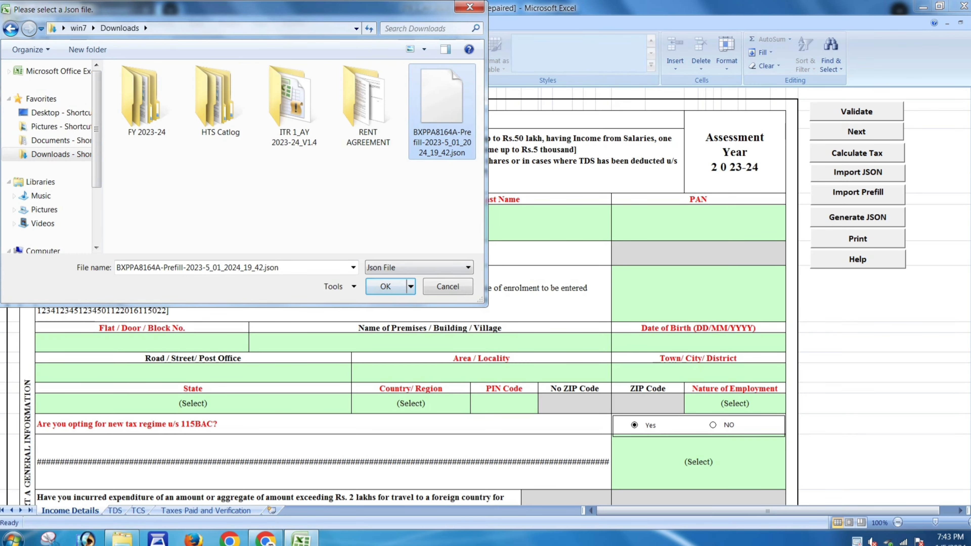
{"action": "left_click", "coordinate": [386, 286]}
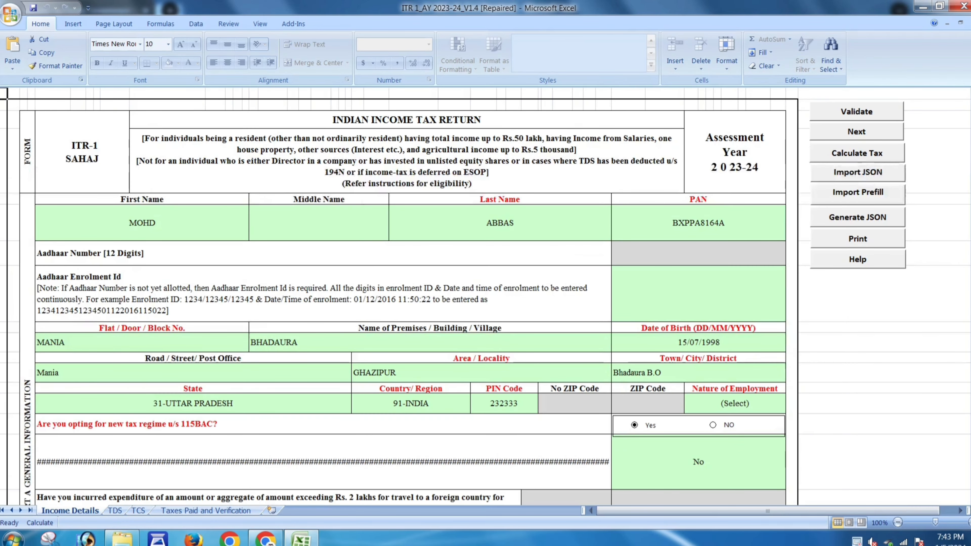
- Choose Others for Nature of Employment and NO for the 115BAC new tax regime
{"action": "scroll", "coordinate": [485, 297], "scroll_direction": "down", "scroll_amount": 3}
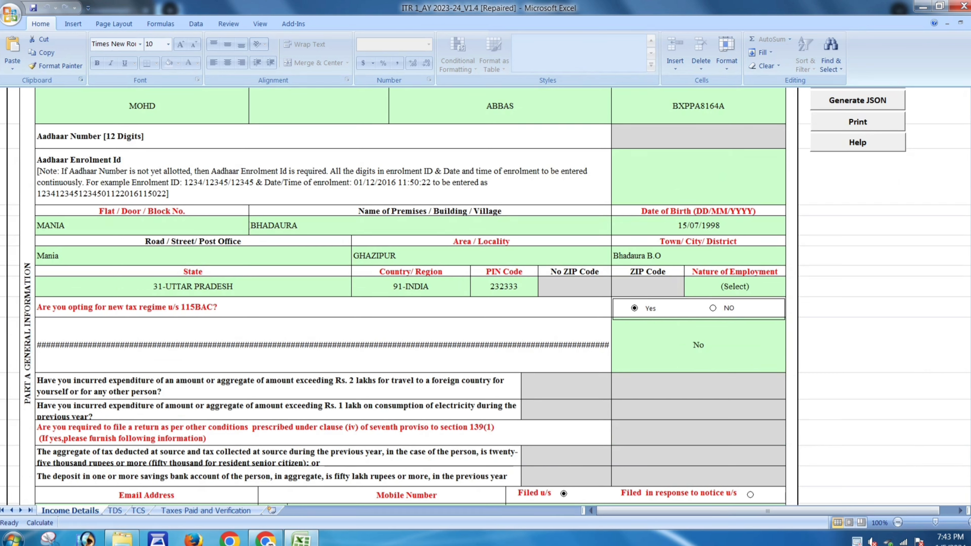
{"action": "left_click", "coordinate": [734, 287]}
{"action": "left_click", "coordinate": [789, 291]}
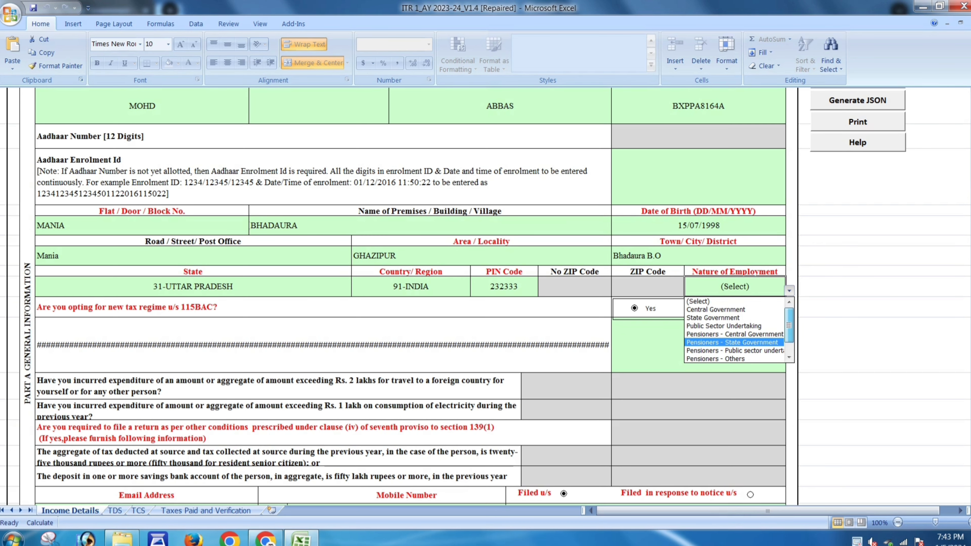
{"action": "left_click_drag", "start_coordinate": [789, 325], "coordinate": [789, 334]}
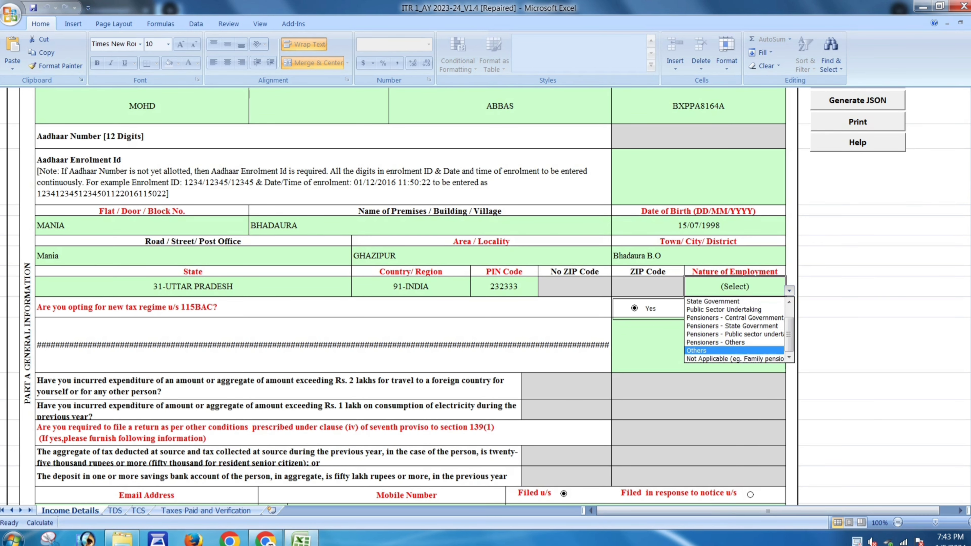
{"action": "left_click", "coordinate": [733, 351]}
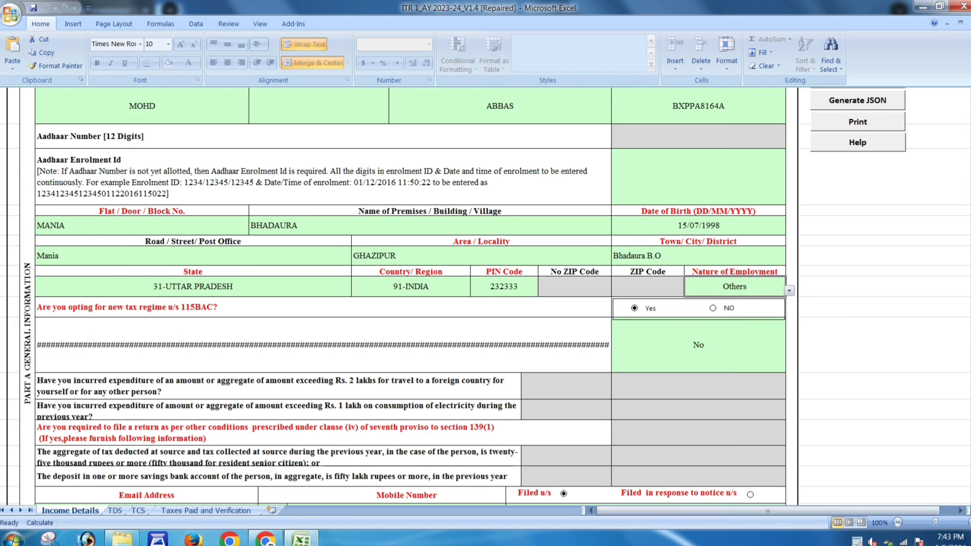
{"action": "left_click", "coordinate": [713, 308]}
- Confirm opting out of the new tax regime and set Filed u/s to 139(8A)
{"action": "left_click", "coordinate": [535, 314]}
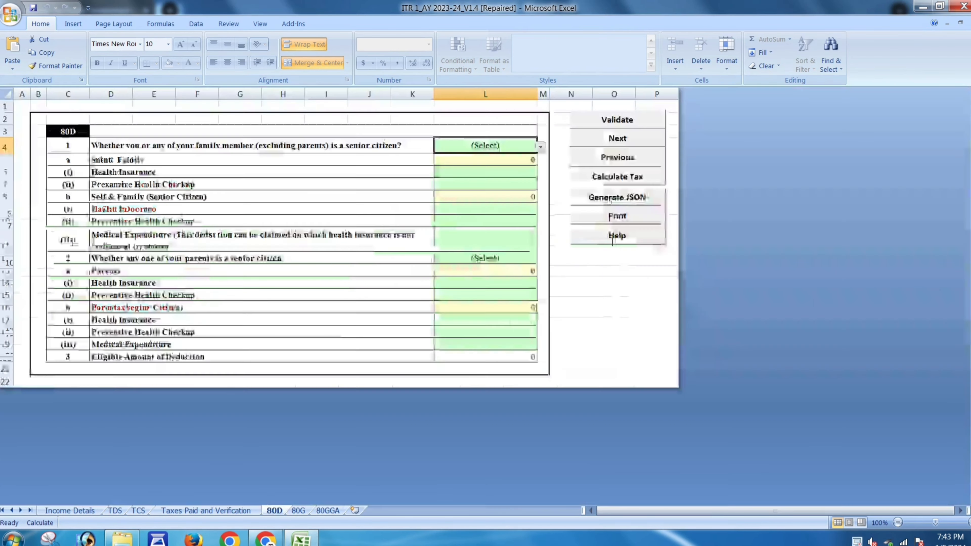
{"action": "scroll", "coordinate": [486, 296], "scroll_direction": "down", "scroll_amount": 3}
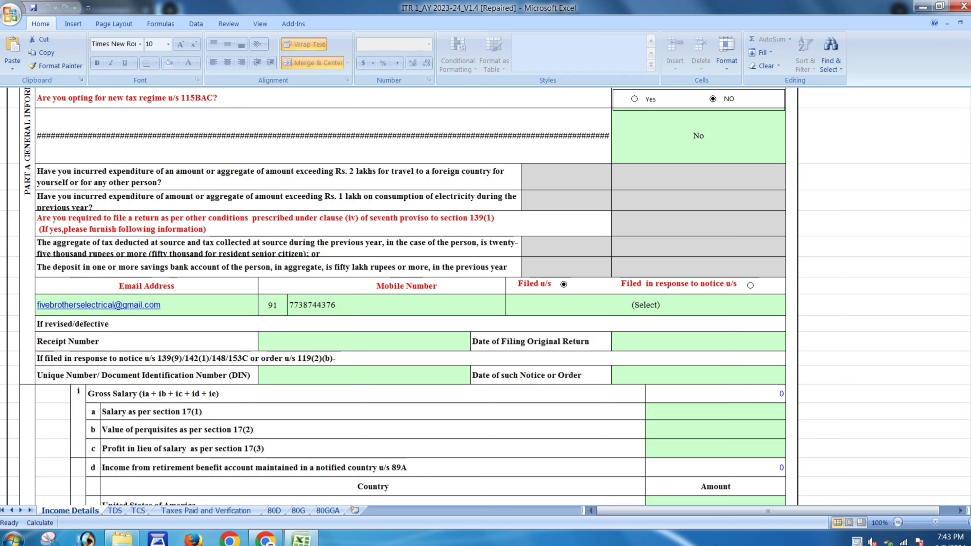
{"action": "left_click", "coordinate": [645, 305]}
{"action": "left_click", "coordinate": [788, 310]}
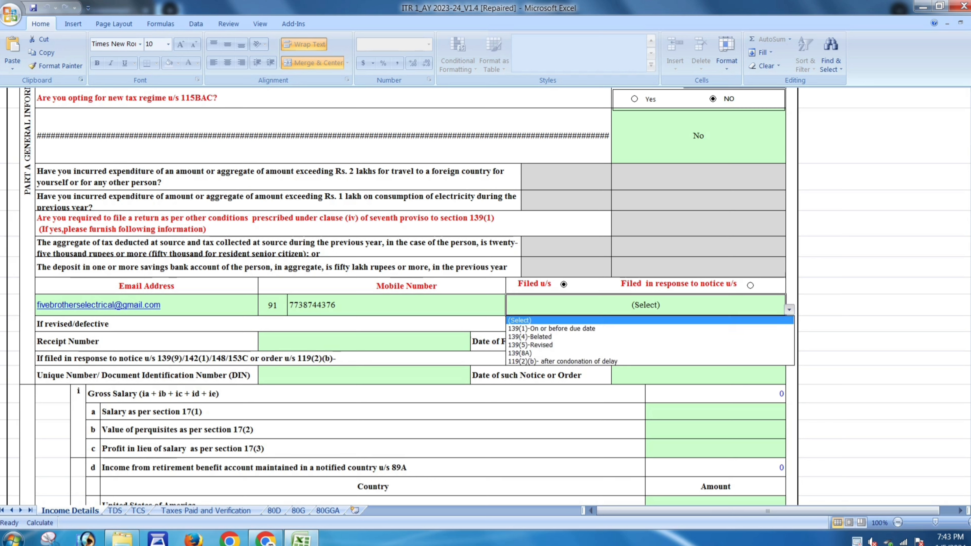
{"action": "key", "text": "Down"}
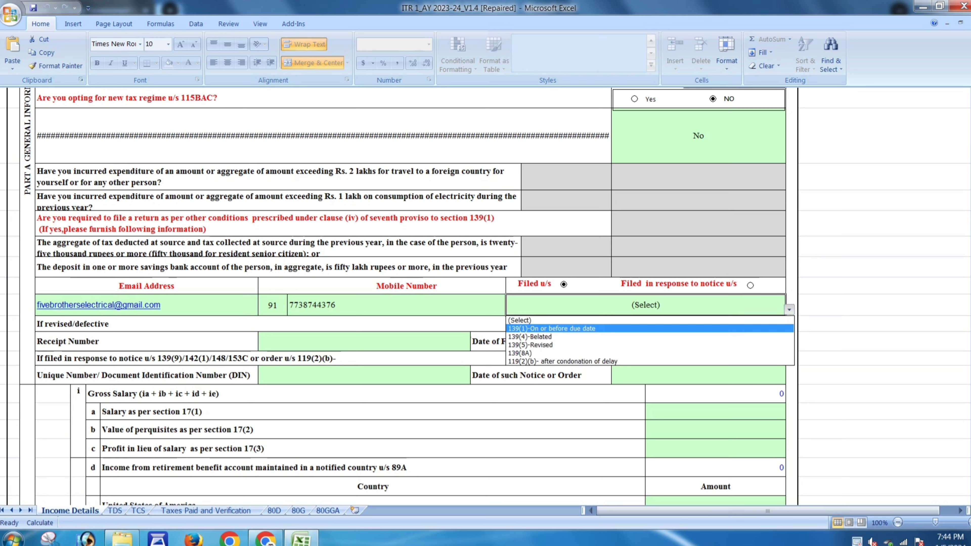
{"action": "key", "text": "Down"}
{"action": "key", "text": "Down"}
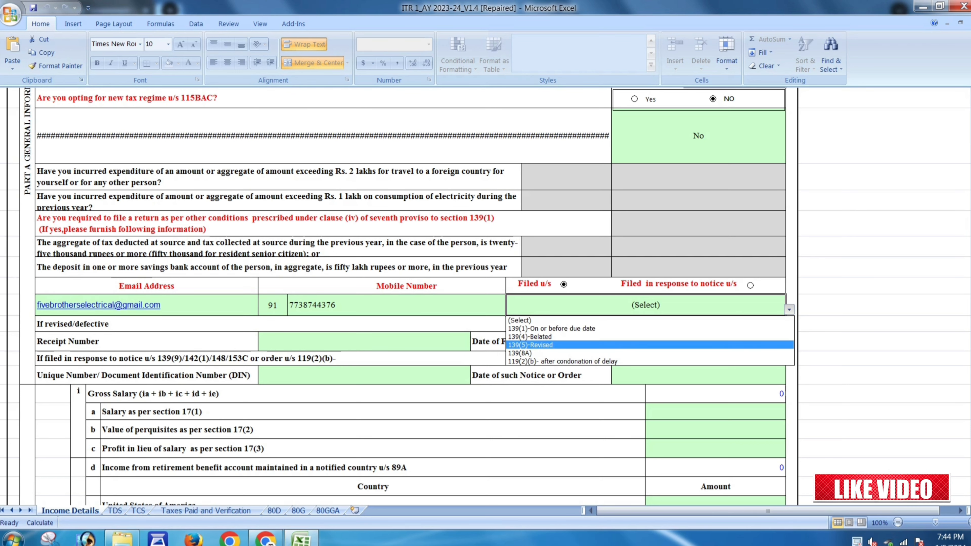
{"action": "key", "text": "Down"}
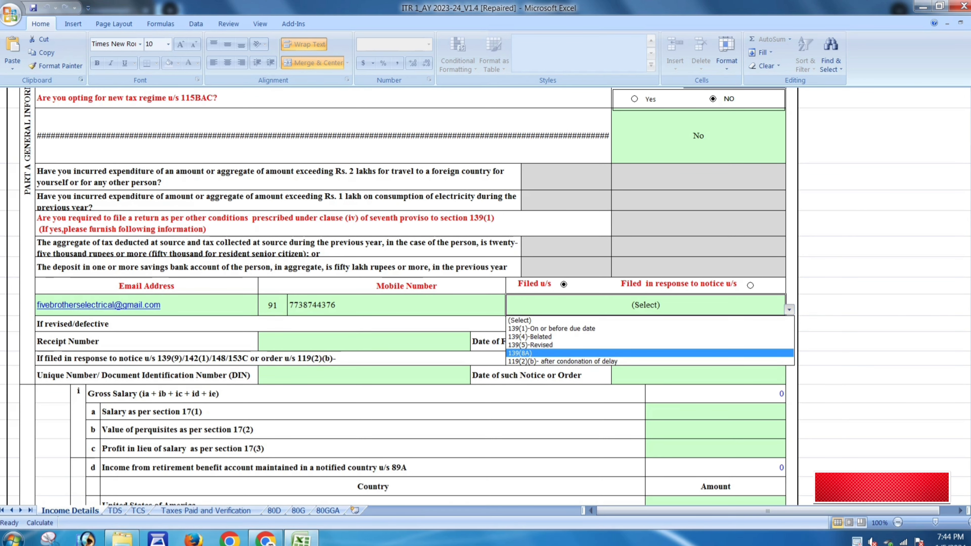
{"action": "key", "text": "Return"}
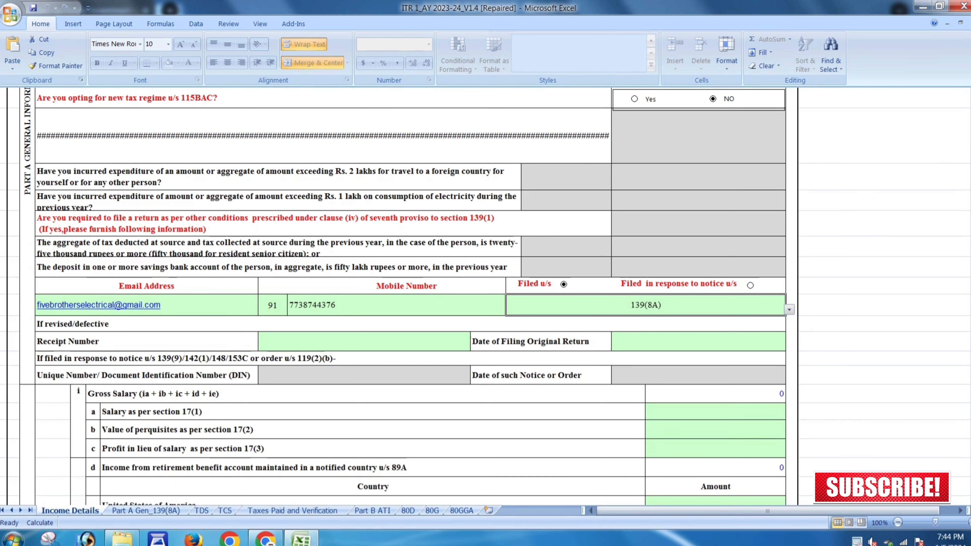
{"action": "scroll", "coordinate": [401, 299], "scroll_direction": "down", "scroll_amount": 2}
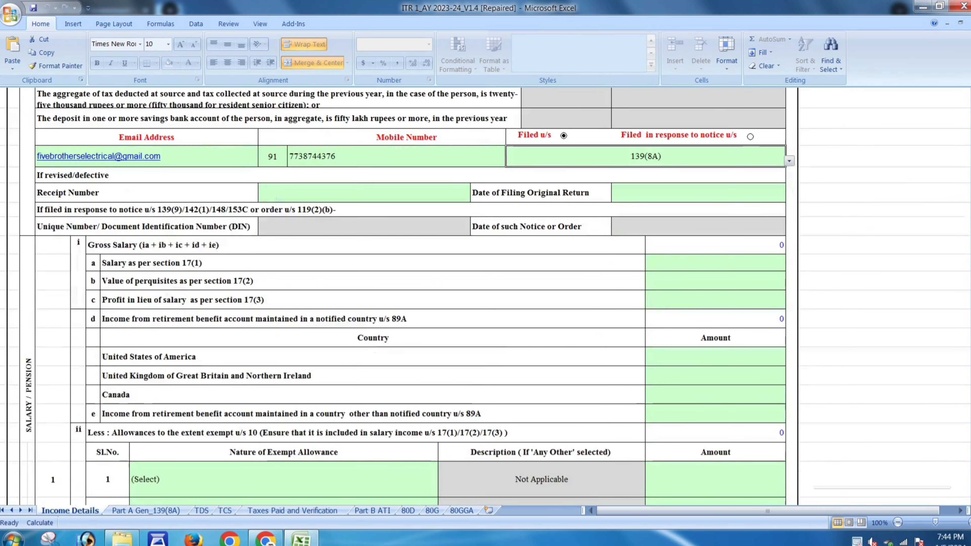
{"action": "left_click", "coordinate": [716, 263]}
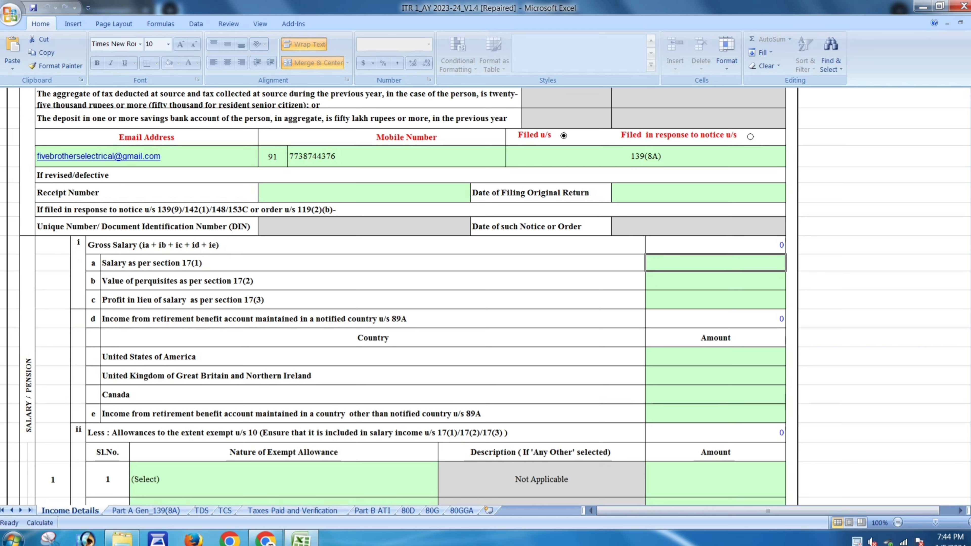
{"action": "type", "text": "35000"}
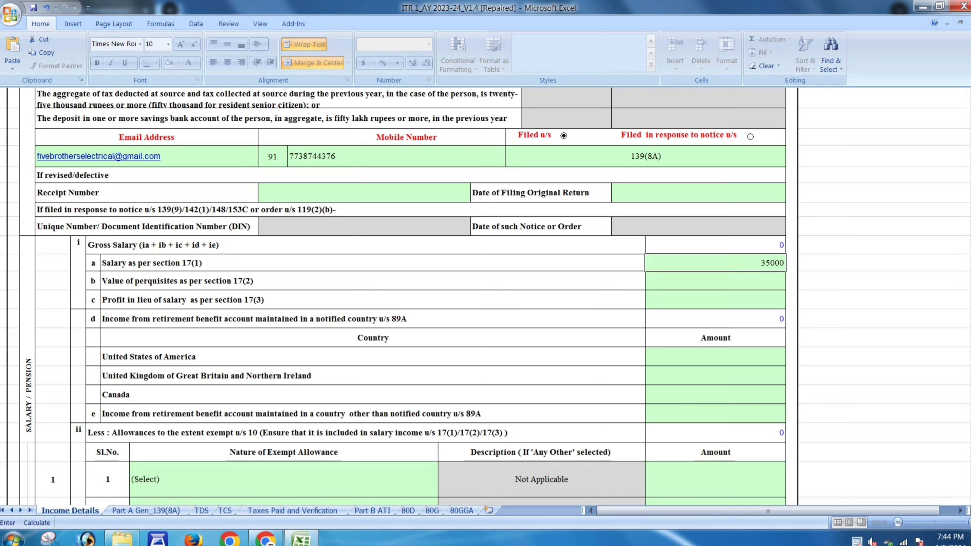
{"action": "key", "text": "Return"}
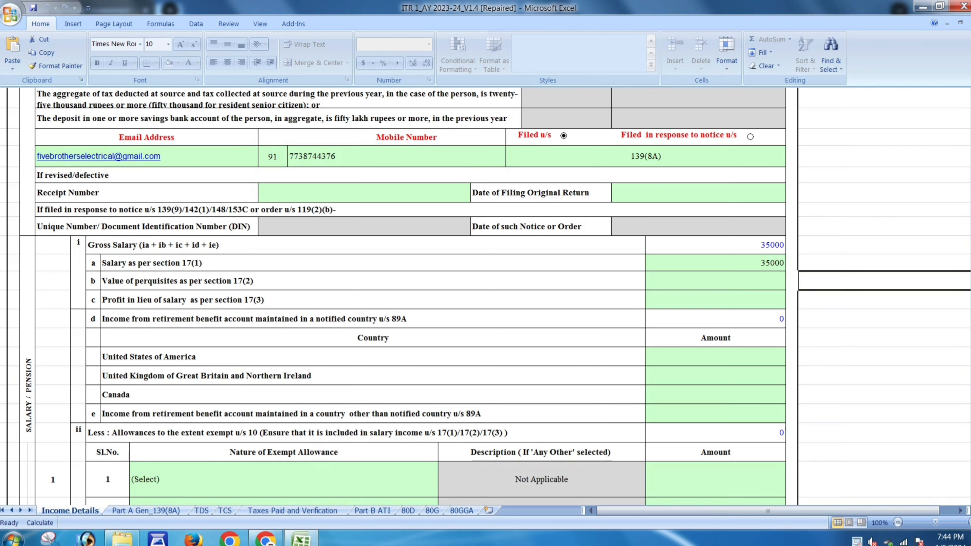
{"action": "scroll", "coordinate": [409, 296], "scroll_direction": "down", "scroll_amount": 2}
{"action": "scroll", "coordinate": [409, 296], "scroll_direction": "down", "scroll_amount": 1}
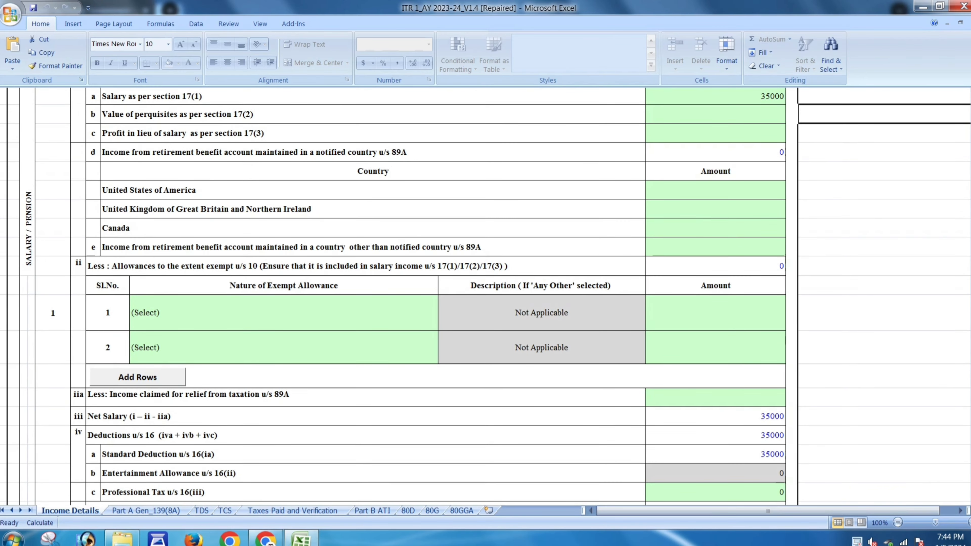
{"action": "left_click", "coordinate": [344, 314]}
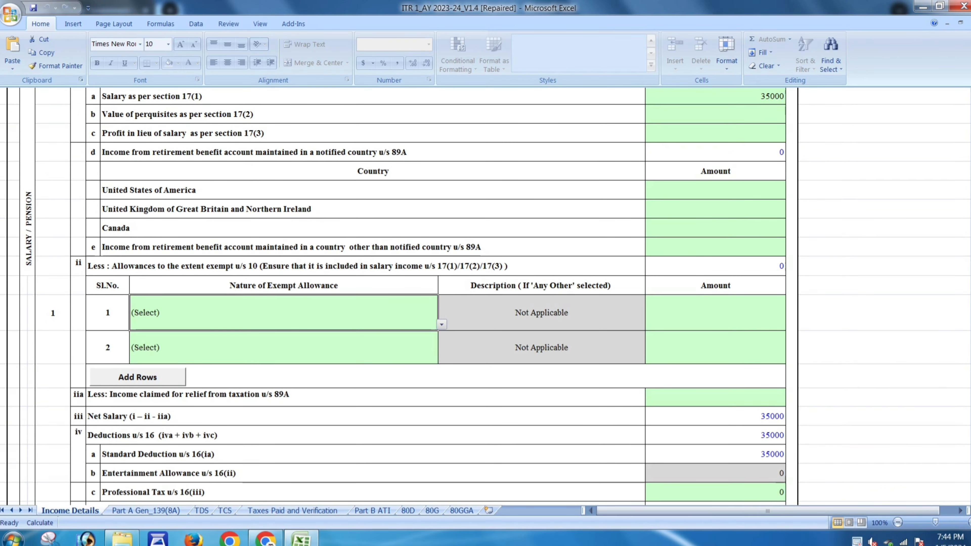
{"action": "left_click", "coordinate": [441, 325]}
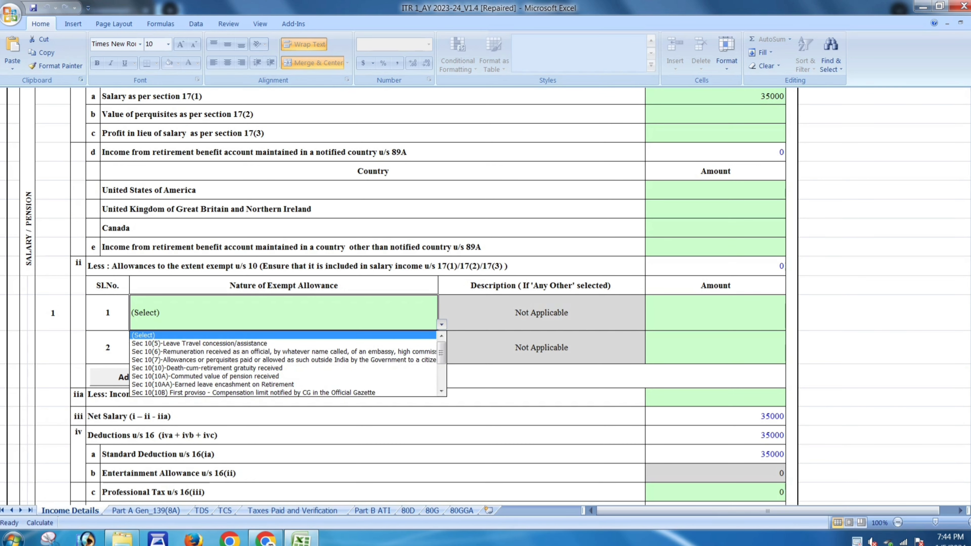
{"action": "key", "text": "Escape"}
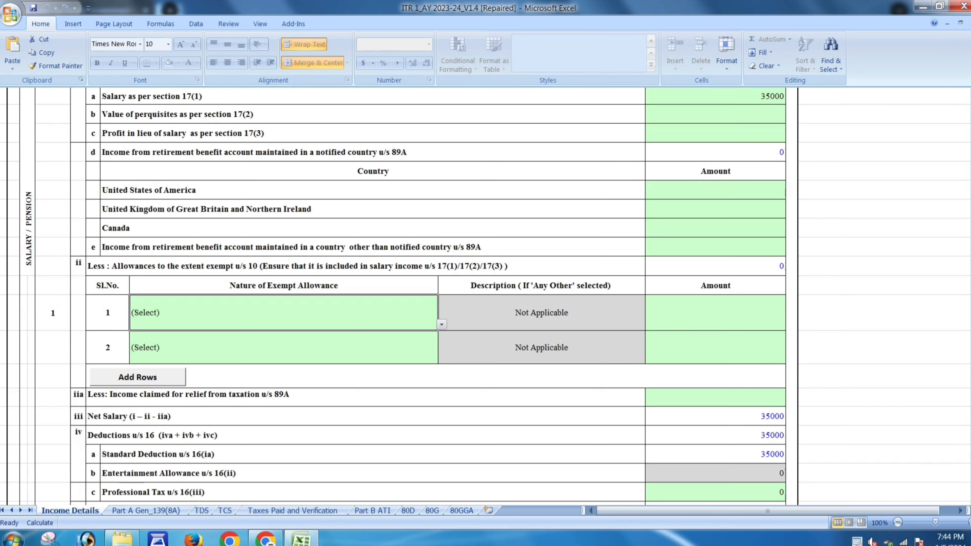
{"action": "scroll", "coordinate": [485, 297], "scroll_direction": "down", "scroll_amount": 1}
{"action": "scroll", "coordinate": [485, 296], "scroll_direction": "down", "scroll_amount": 2}
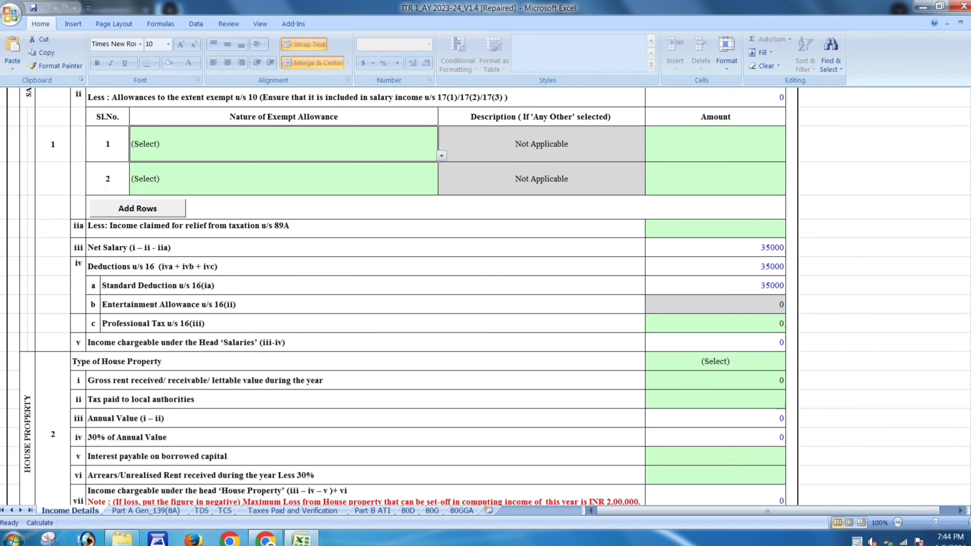
{"action": "left_click", "coordinate": [715, 323]}
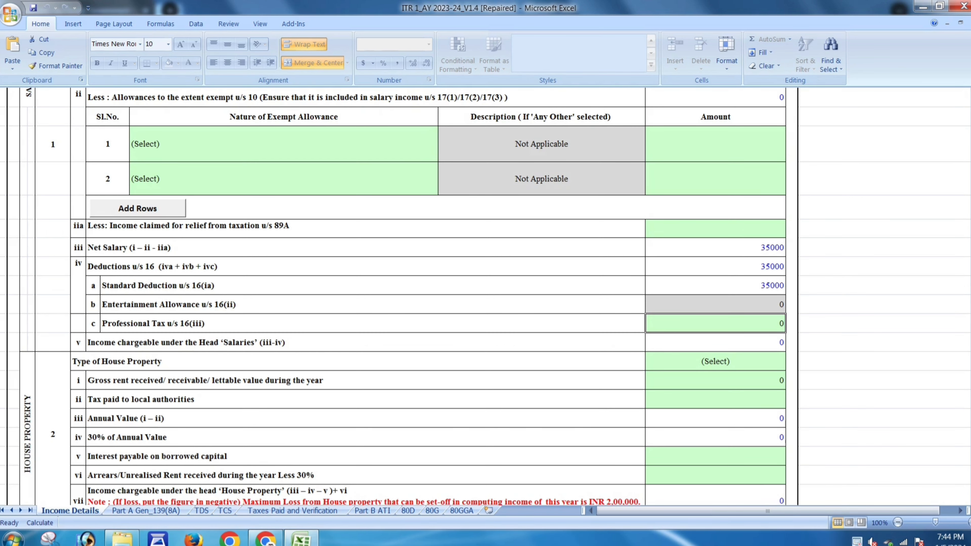
{"action": "scroll", "coordinate": [398, 295], "scroll_direction": "down", "scroll_amount": 1}
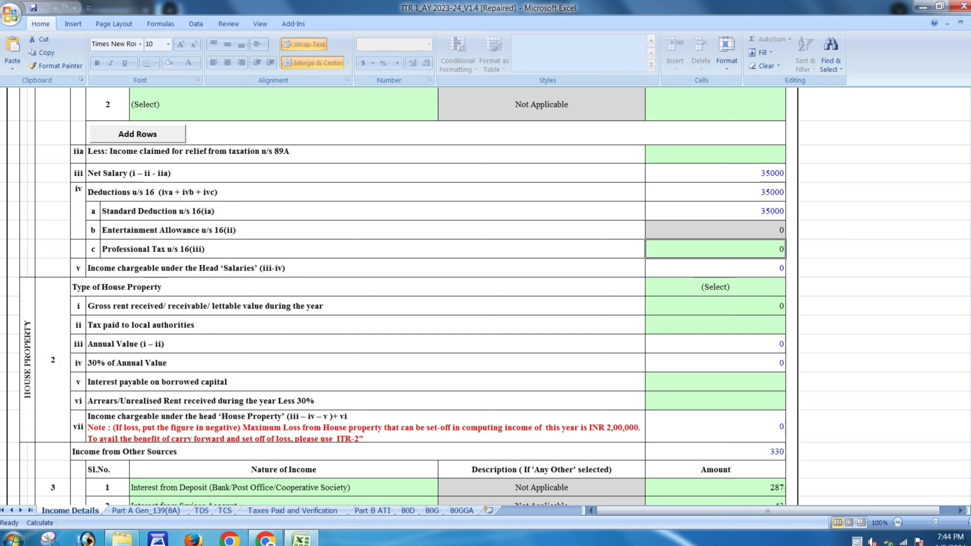
{"action": "left_click", "coordinate": [715, 287]}
{"action": "left_click", "coordinate": [789, 290]}
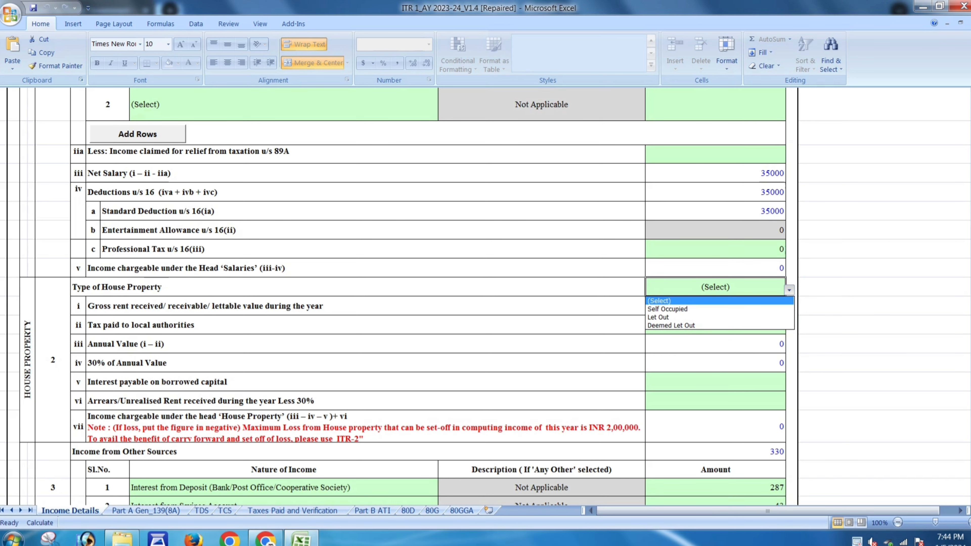
{"action": "left_click", "coordinate": [715, 301]}
{"action": "scroll", "coordinate": [396, 296], "scroll_direction": "down", "scroll_amount": 2}
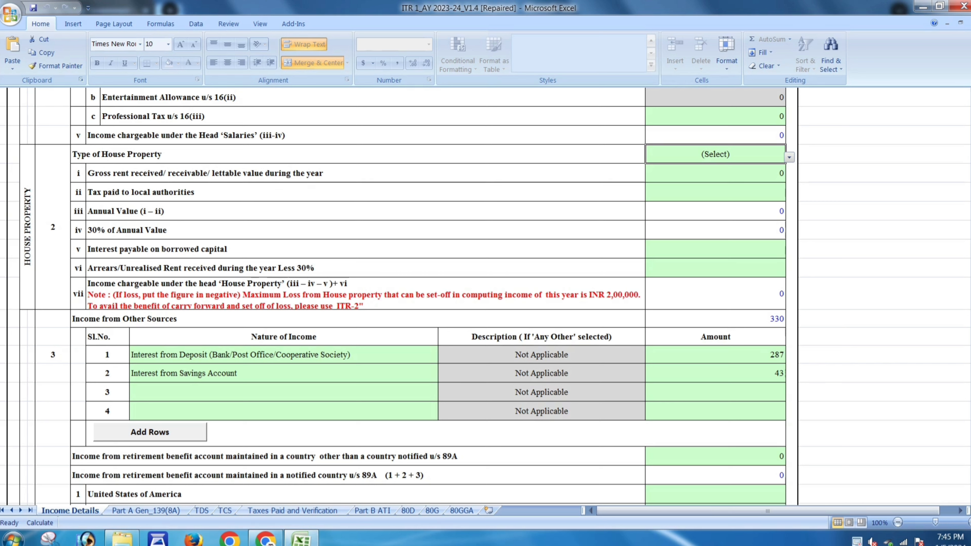
{"action": "left_click", "coordinate": [715, 373]}
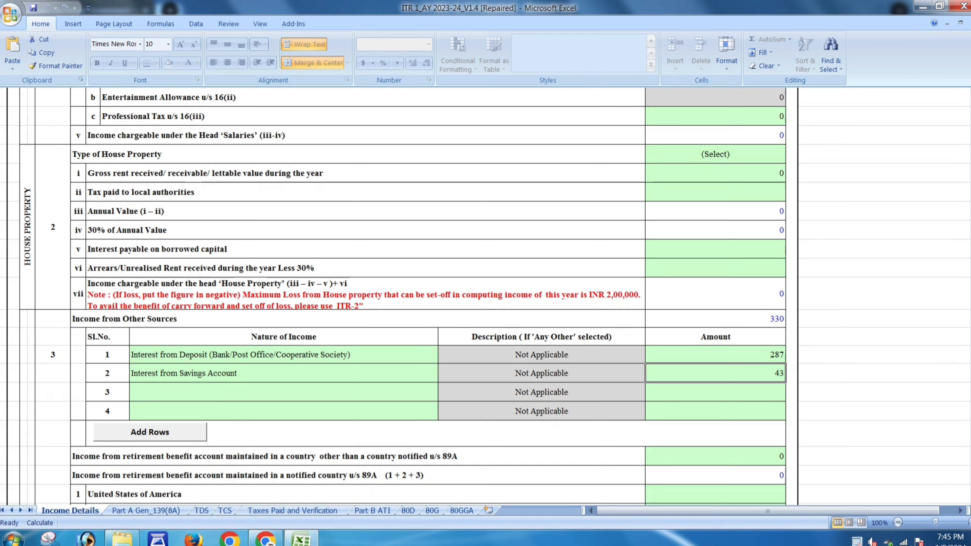
- Enter a 25000 deduction under 80C in cell 5a
{"action": "scroll", "coordinate": [396, 295], "scroll_direction": "down", "scroll_amount": 2}
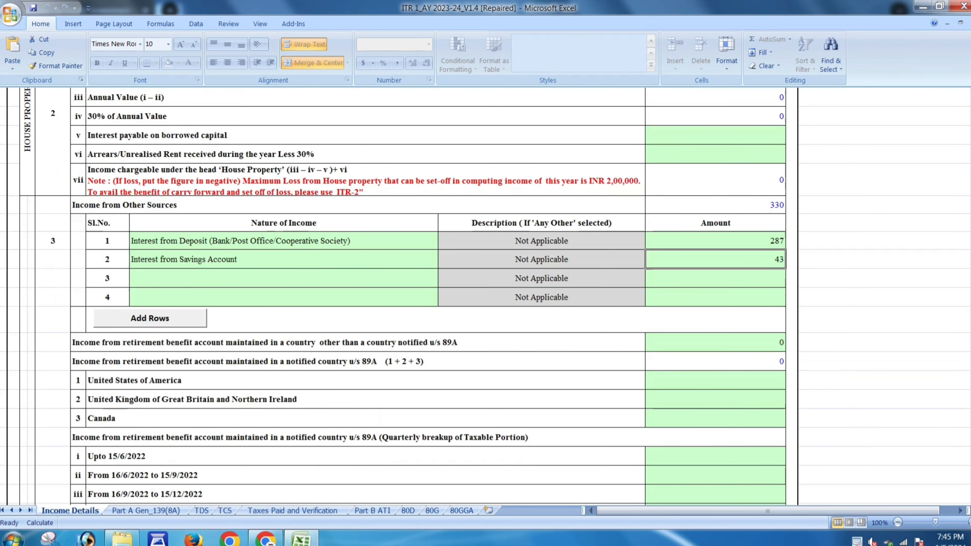
{"action": "scroll", "coordinate": [396, 294], "scroll_direction": "down", "scroll_amount": 2}
{"action": "scroll", "coordinate": [396, 294], "scroll_direction": "down", "scroll_amount": 1}
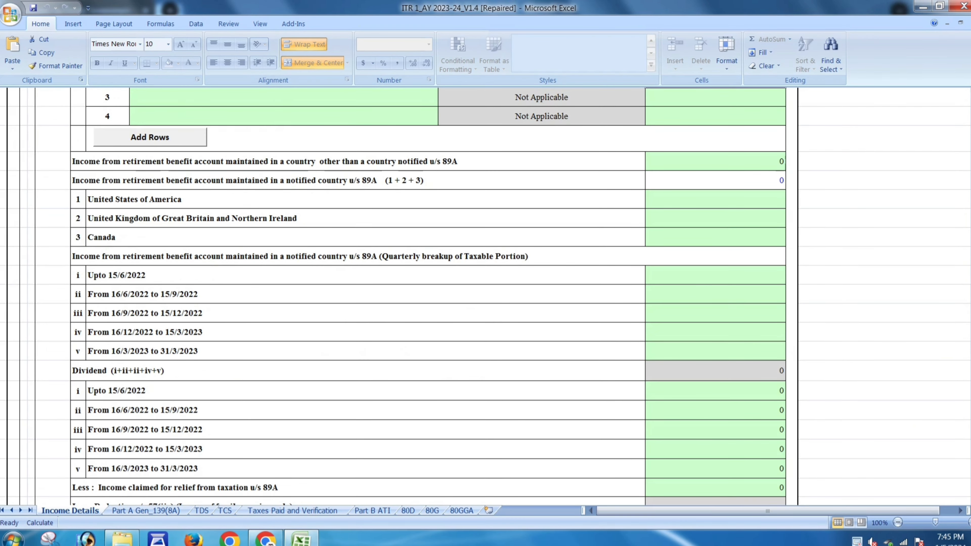
{"action": "scroll", "coordinate": [396, 294], "scroll_direction": "down", "scroll_amount": 2}
{"action": "scroll", "coordinate": [396, 294], "scroll_direction": "down", "scroll_amount": 5}
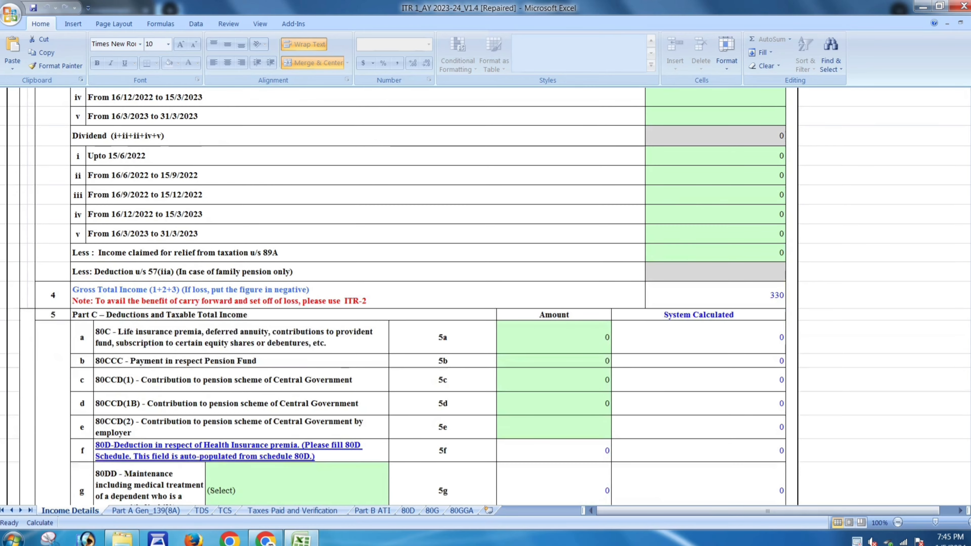
{"action": "scroll", "coordinate": [396, 295], "scroll_direction": "up", "scroll_amount": 1}
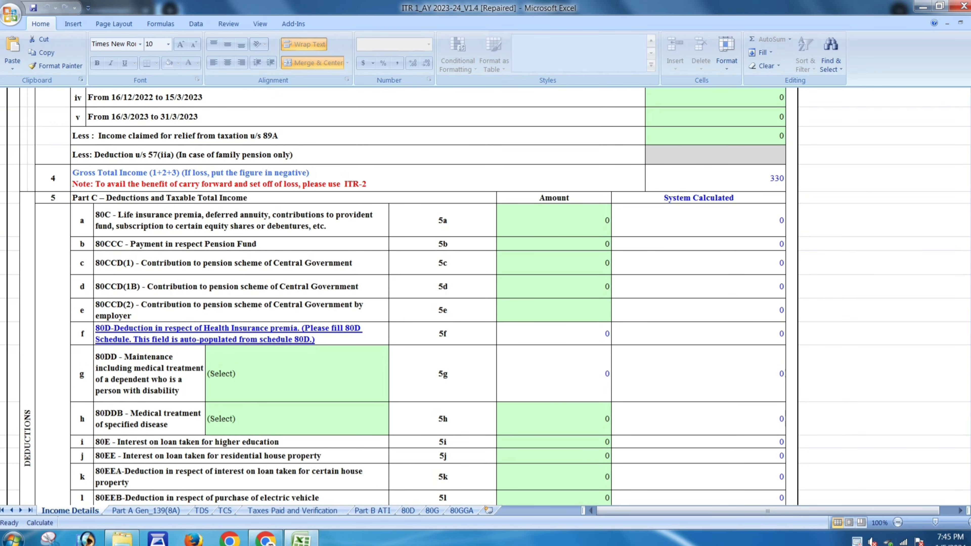
{"action": "left_click", "coordinate": [553, 220]}
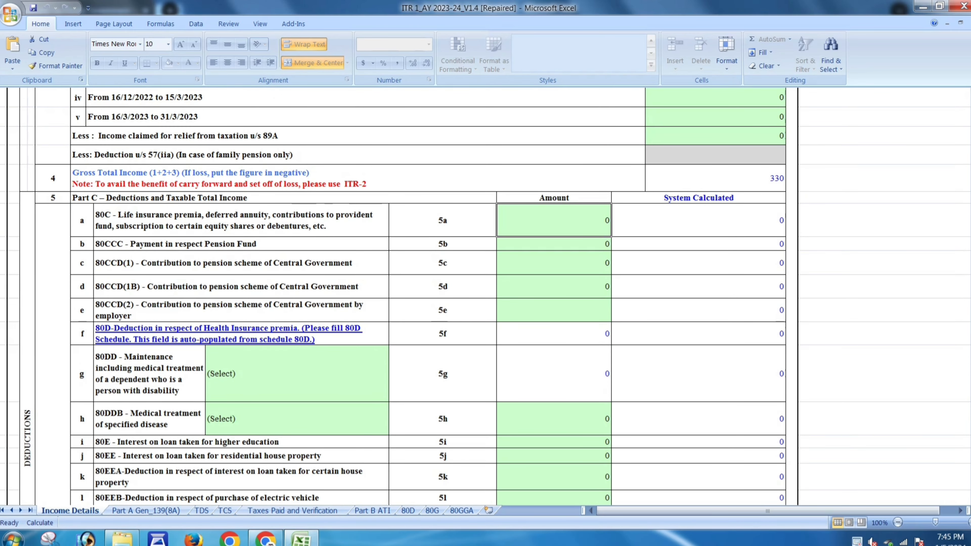
{"action": "type", "text": "25000"}
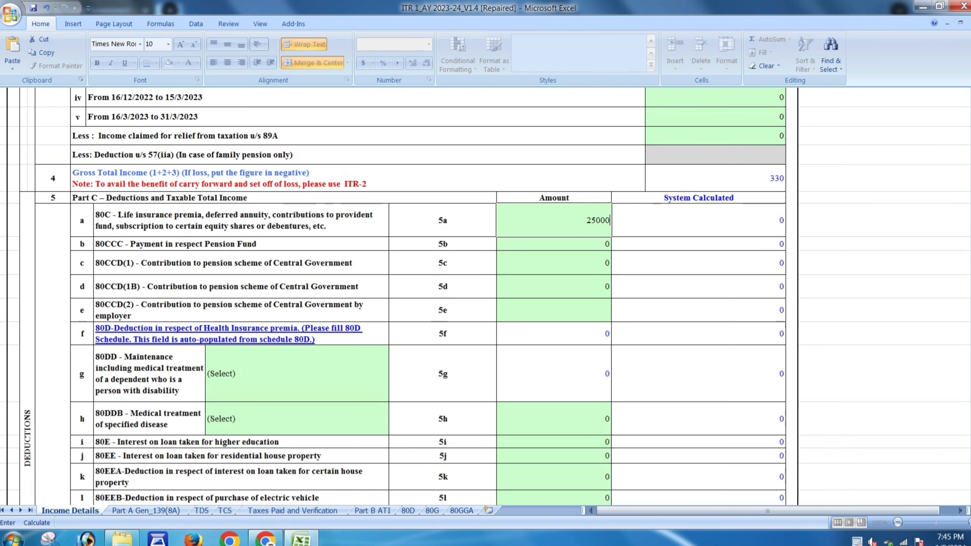
{"action": "left_click", "coordinate": [699, 262]}
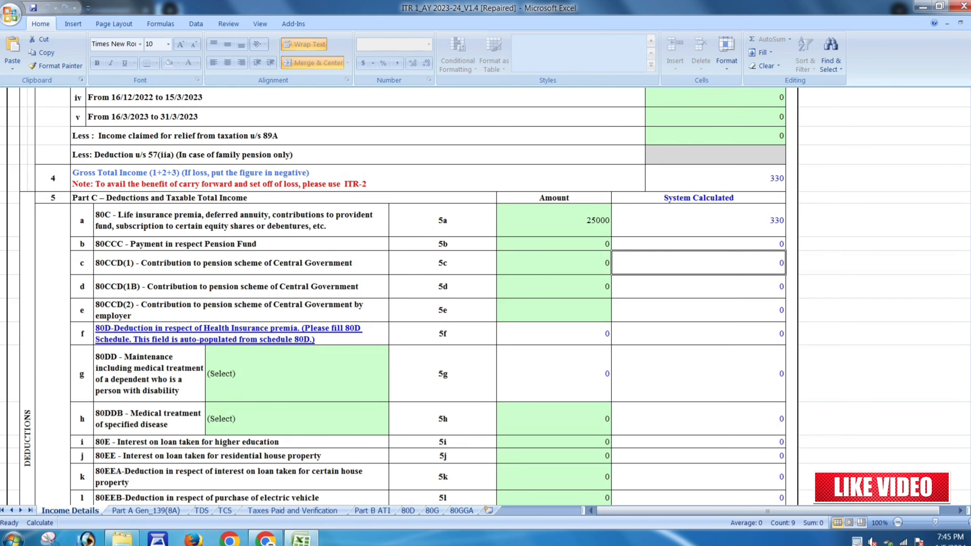
- Enter a 43 savings-interest deduction under 80TTA in cell 5q
{"action": "scroll", "coordinate": [428, 297], "scroll_direction": "down", "scroll_amount": 1}
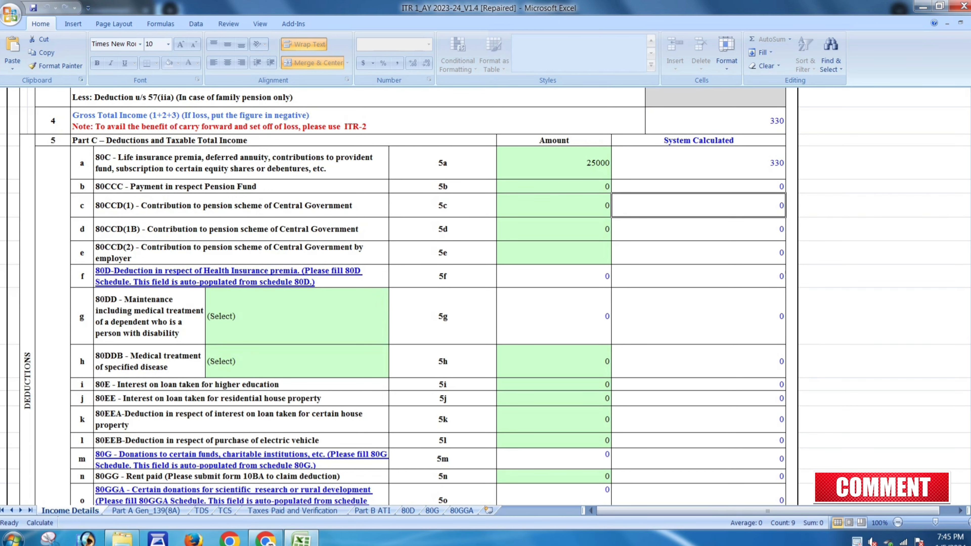
{"action": "scroll", "coordinate": [428, 296], "scroll_direction": "down", "scroll_amount": 1}
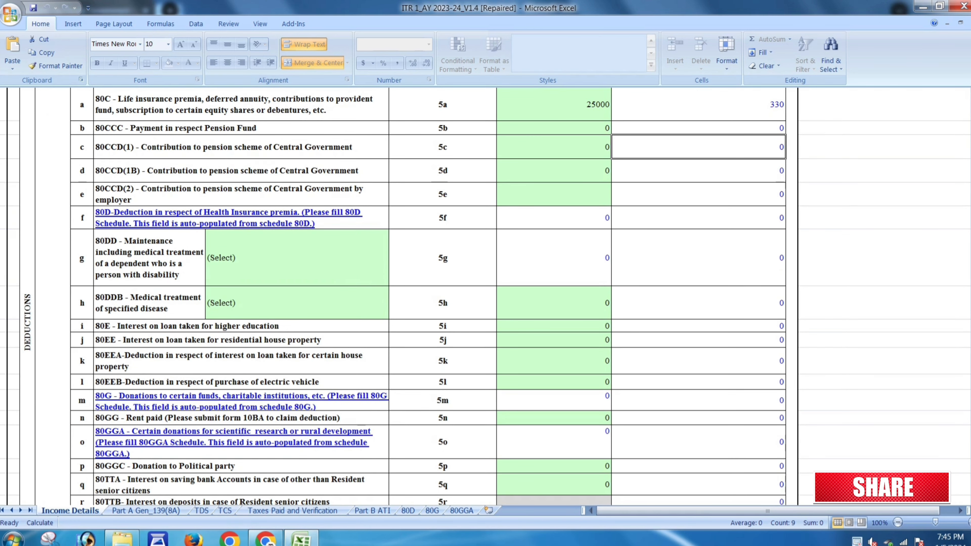
{"action": "left_click", "coordinate": [553, 484]}
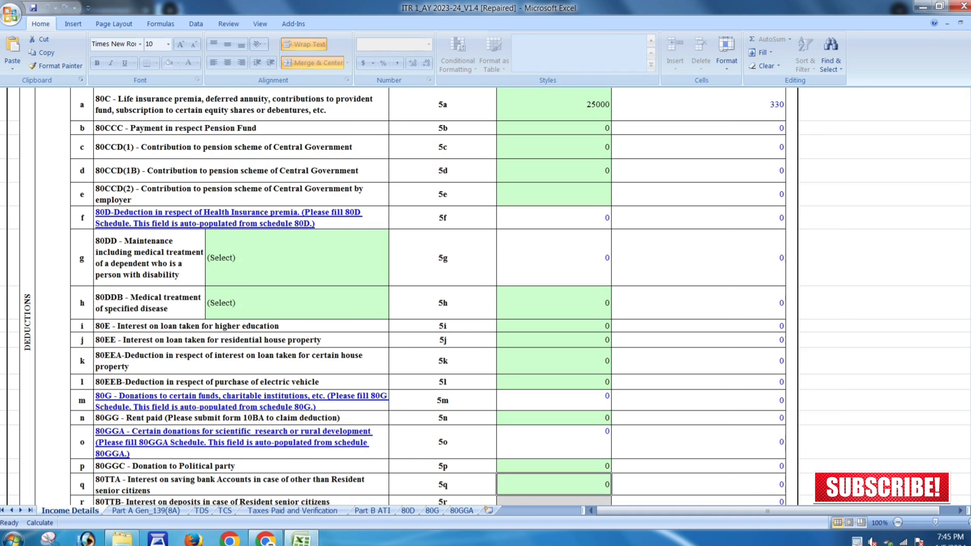
{"action": "type", "text": "43"}
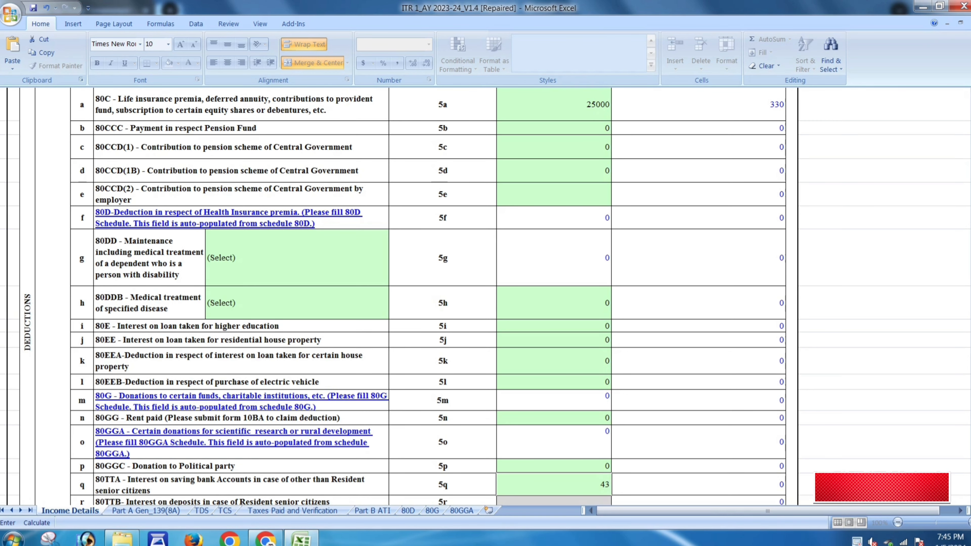
{"action": "left_click", "coordinate": [698, 465]}
- Open the Exempt Income nature list and close it without choosing a type
{"action": "scroll", "coordinate": [428, 296], "scroll_direction": "up", "scroll_amount": 1}
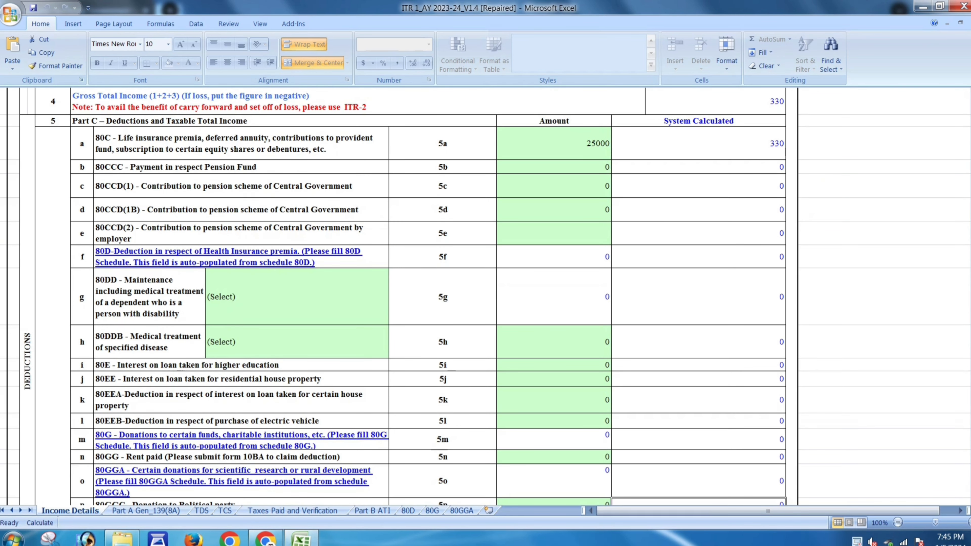
{"action": "scroll", "coordinate": [428, 297], "scroll_direction": "down", "scroll_amount": 1}
{"action": "scroll", "coordinate": [428, 296], "scroll_direction": "down", "scroll_amount": 1}
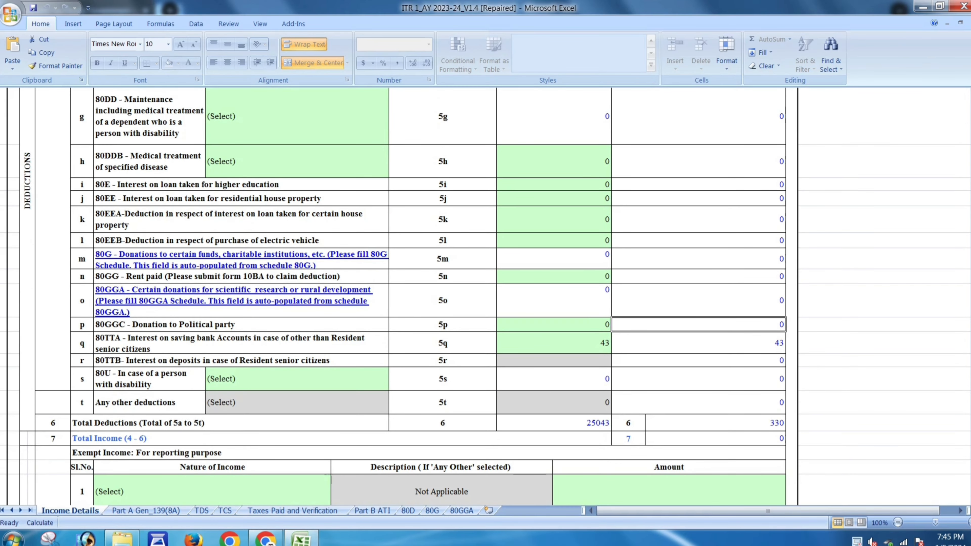
{"action": "scroll", "coordinate": [428, 296], "scroll_direction": "down", "scroll_amount": 3}
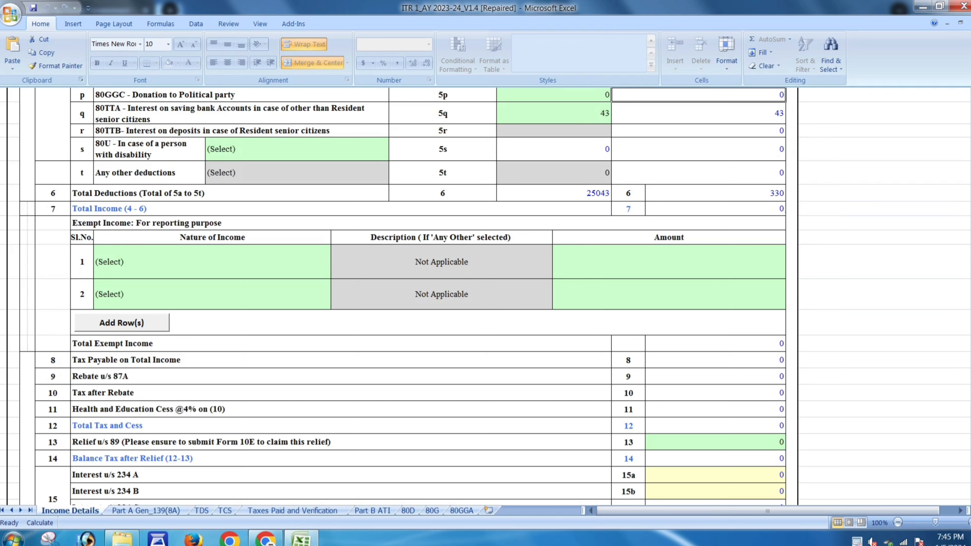
{"action": "scroll", "coordinate": [485, 295], "scroll_direction": "down", "scroll_amount": 3}
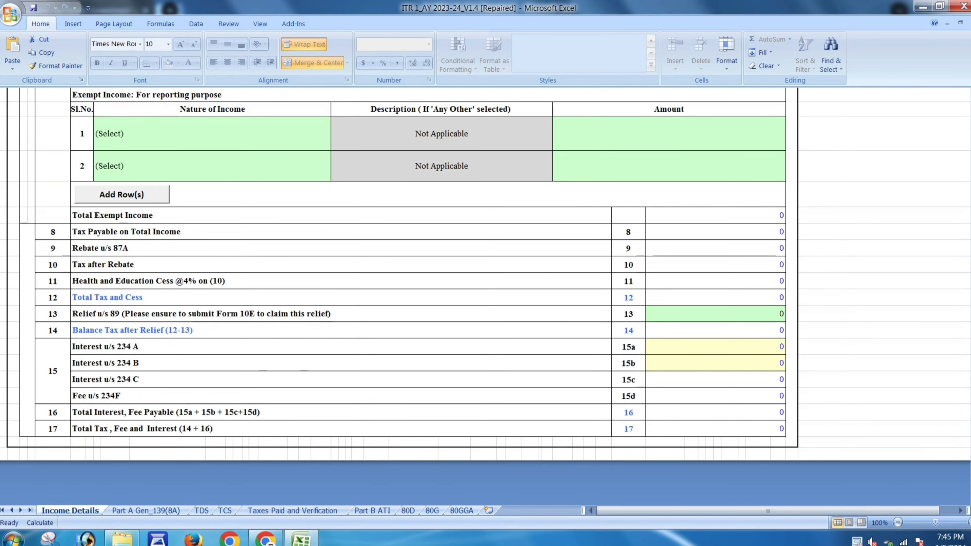
{"action": "scroll", "coordinate": [485, 294], "scroll_direction": "up", "scroll_amount": 1}
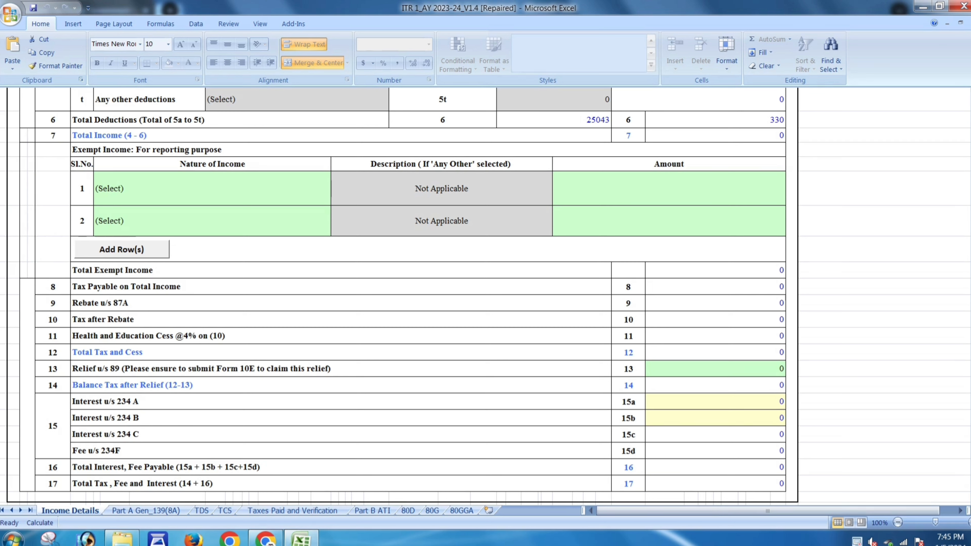
{"action": "left_click", "coordinate": [212, 189]}
{"action": "key", "text": "alt+Down"}
{"action": "key", "text": "Down"}
{"action": "key", "text": "Down"}
{"action": "key", "text": "Down"}
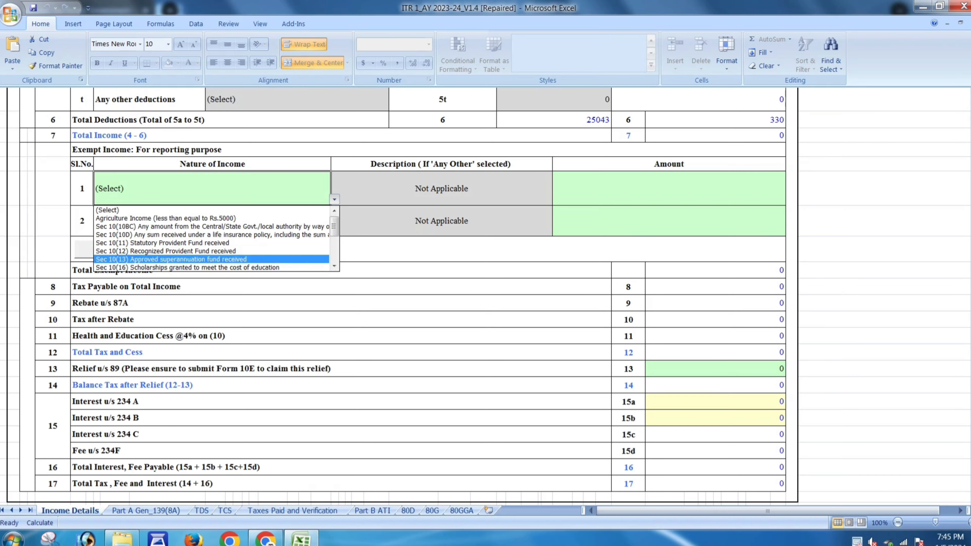
{"action": "left_click", "coordinate": [212, 210]}
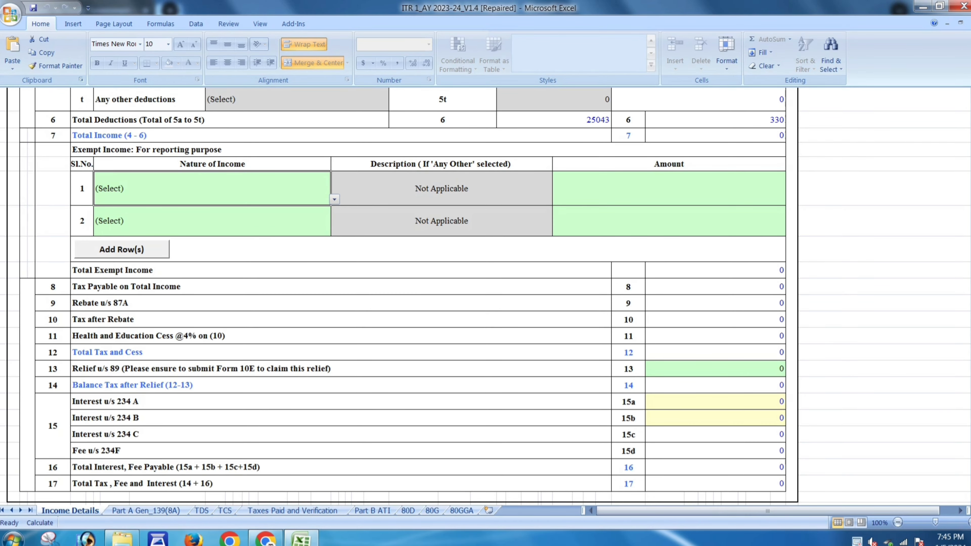
{"action": "left_click_drag", "start_coordinate": [969, 448], "coordinate": [969, 111]}
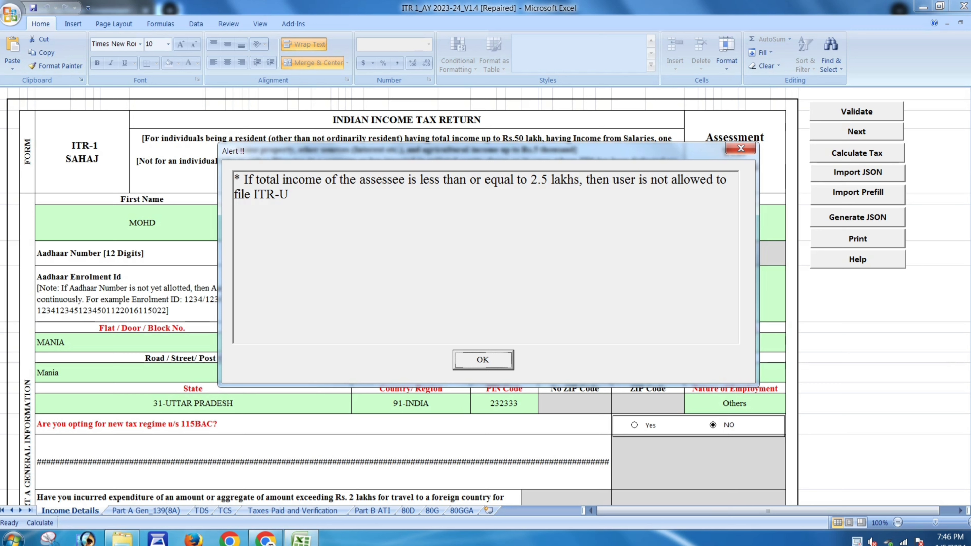
- Dismiss the alert that ITR-U cannot be filed with income up to 2.5 lakhs
{"action": "key", "text": "Return"}
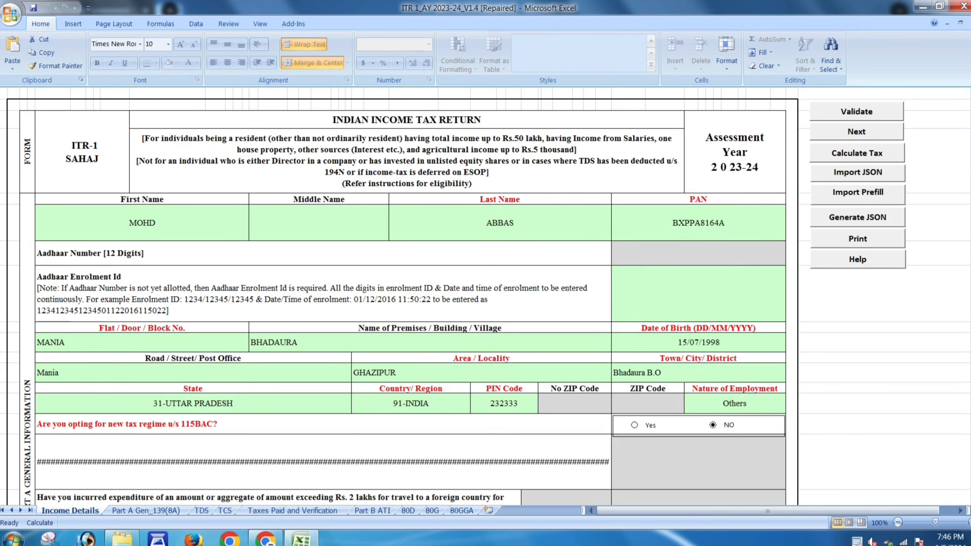
{"action": "scroll", "coordinate": [485, 297], "scroll_direction": "down", "scroll_amount": 8}
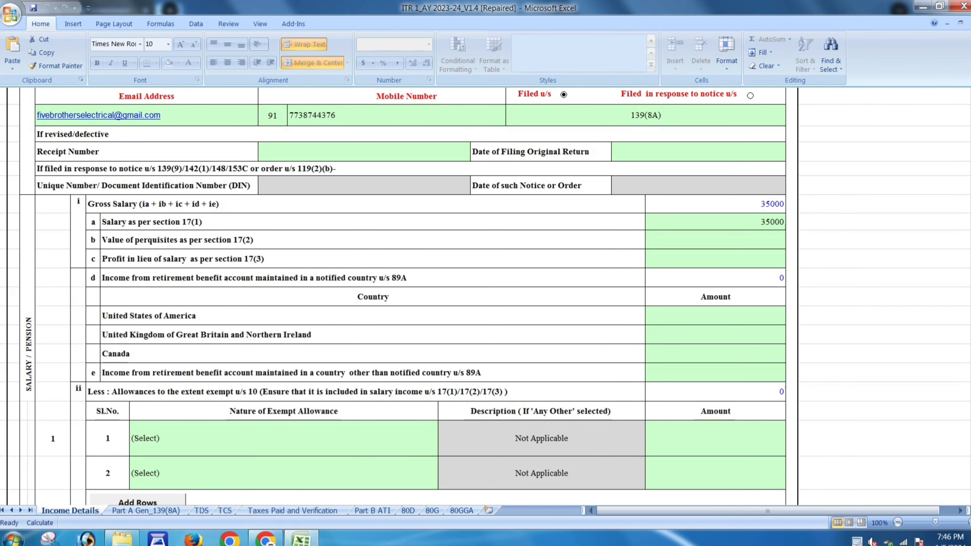
- Correct the 17(1) salary to 350000, validate Income Details, and go to Part A Gen_139(8A)
{"action": "double_click", "coordinate": [770, 221]}
{"action": "type", "text": "0"}
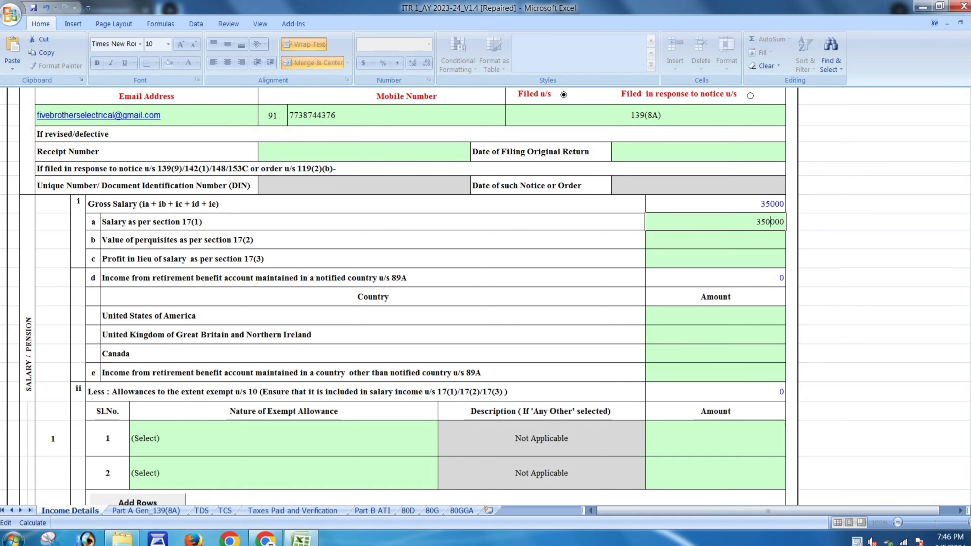
{"action": "key", "text": "Return"}
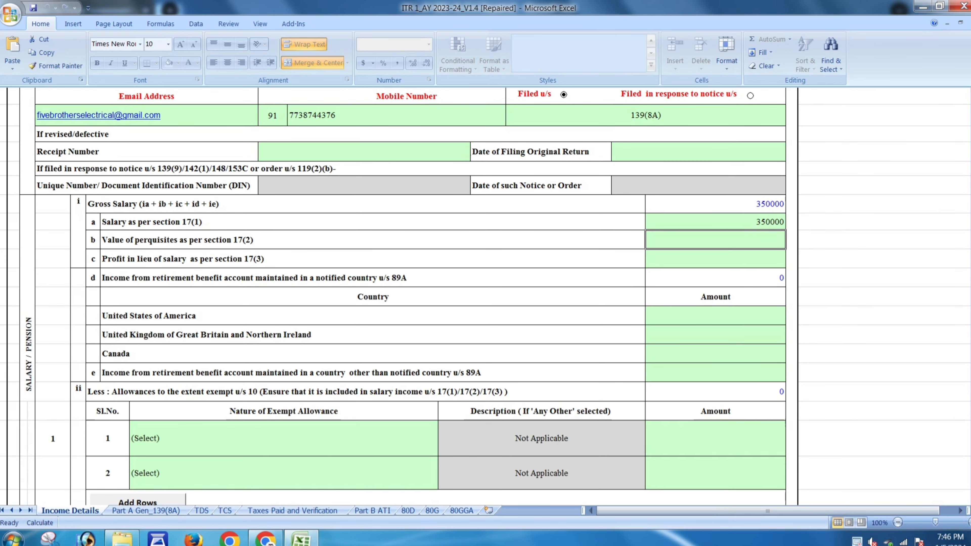
{"action": "left_click_drag", "start_coordinate": [970, 217], "coordinate": [969, 111]}
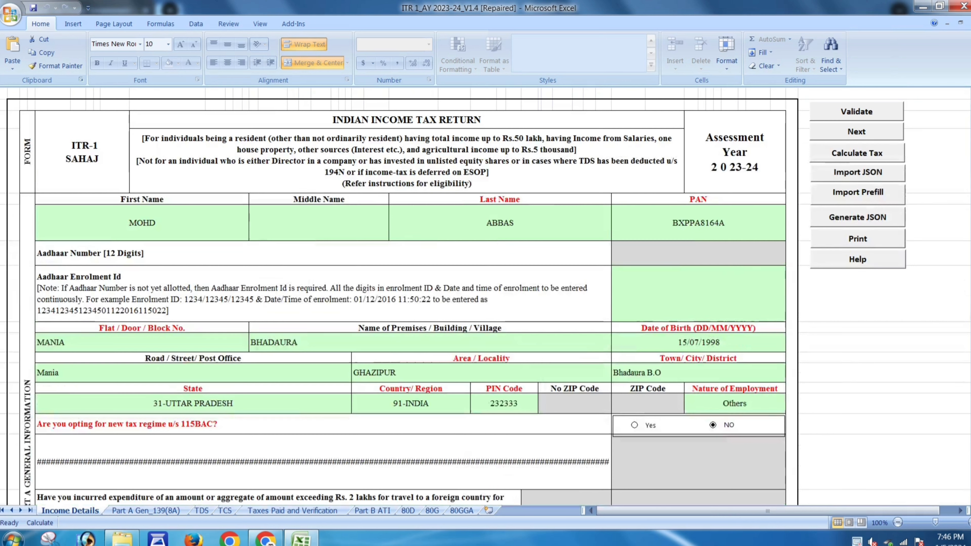
{"action": "left_click", "coordinate": [856, 111]}
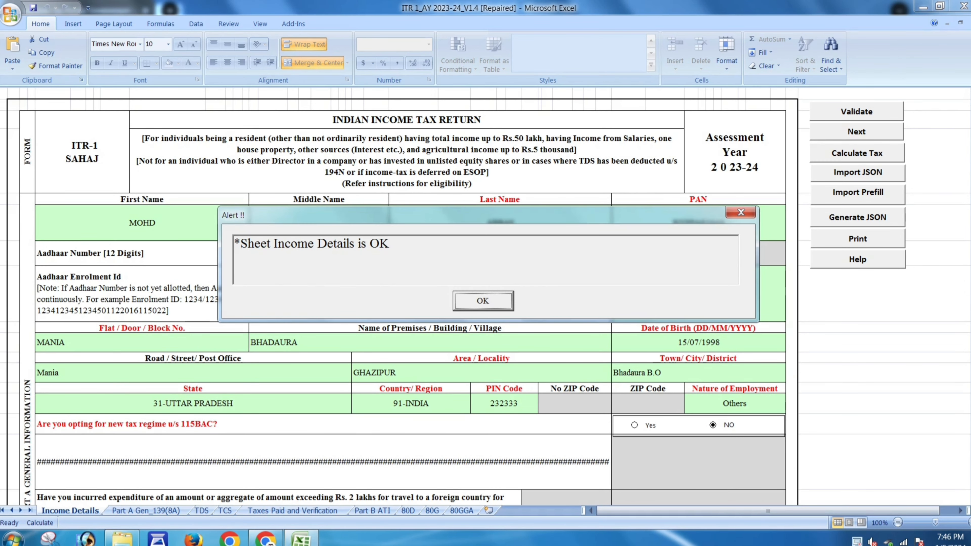
{"action": "key", "text": "Return"}
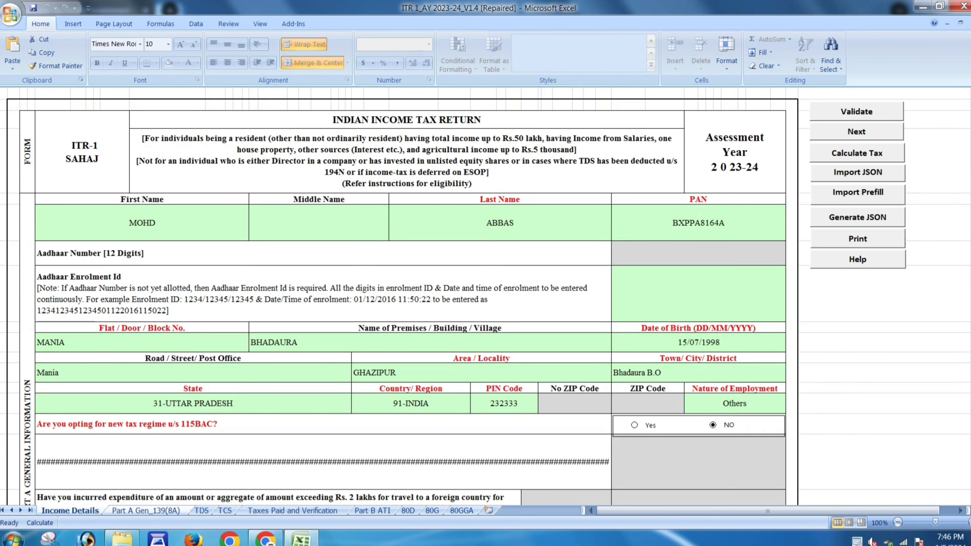
{"action": "left_click", "coordinate": [856, 131]}
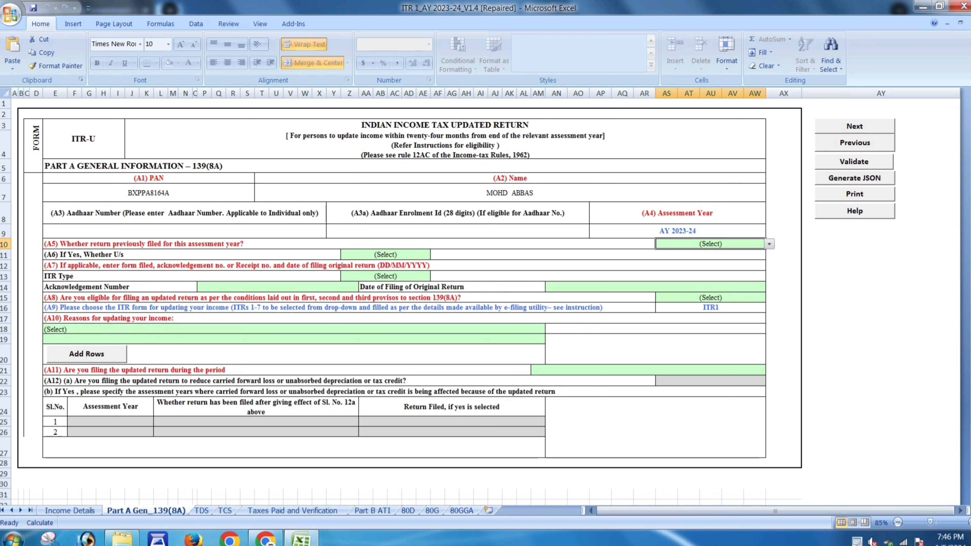
- Answer No to A5 (previously filed) and Yes to A8 (139(8A) eligibility)
{"action": "key", "text": "alt+Down"}
{"action": "key", "text": "Down"}
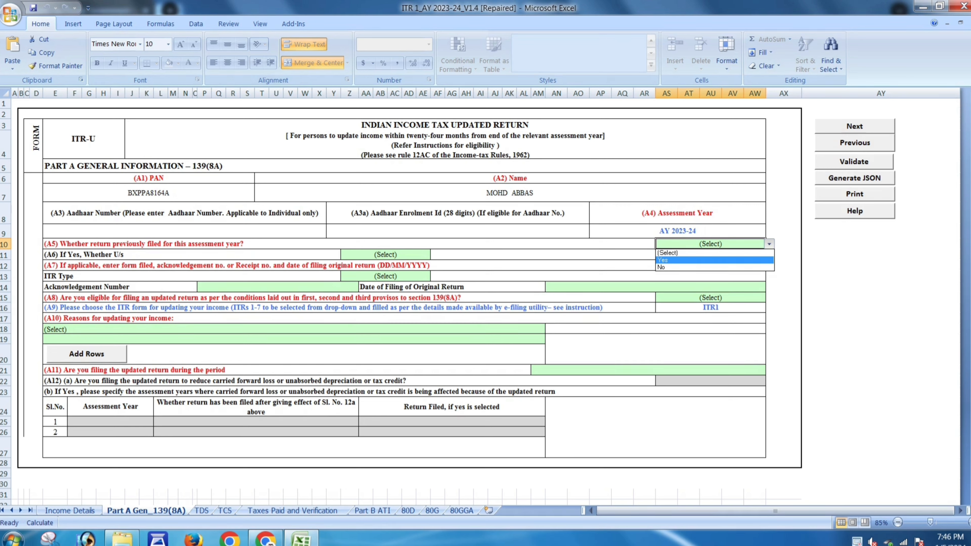
{"action": "key", "text": "Down"}
{"action": "key", "text": "Return"}
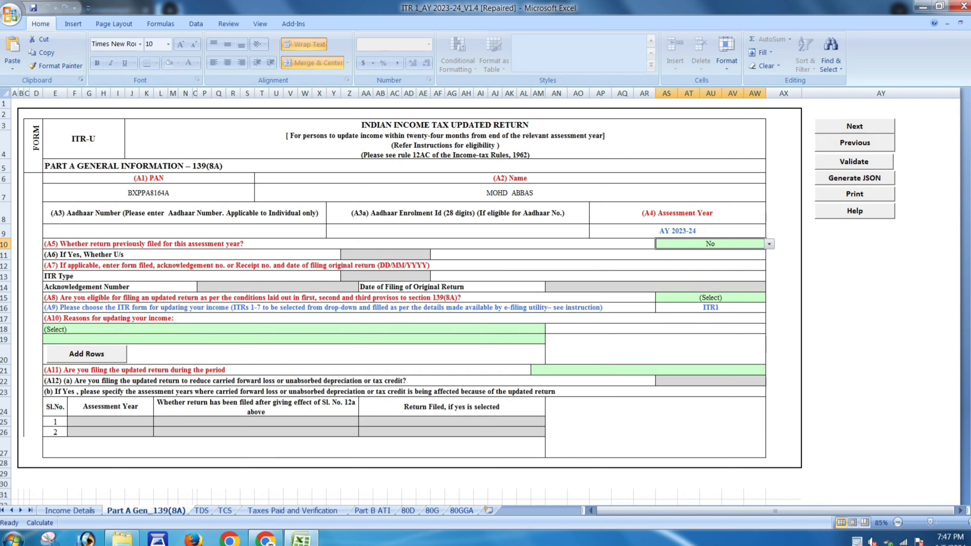
{"action": "left_click", "coordinate": [710, 297]}
{"action": "left_click", "coordinate": [769, 298]}
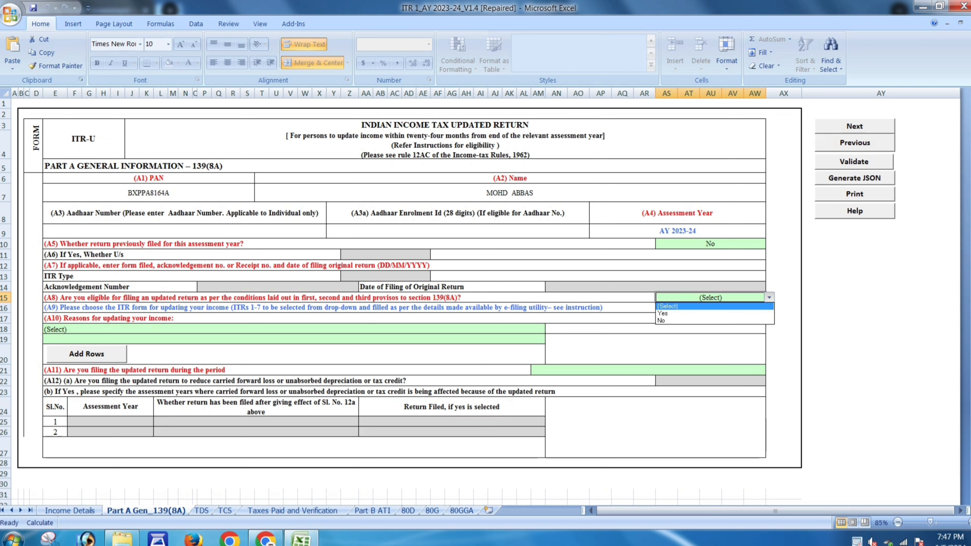
{"action": "left_click", "coordinate": [738, 314]}
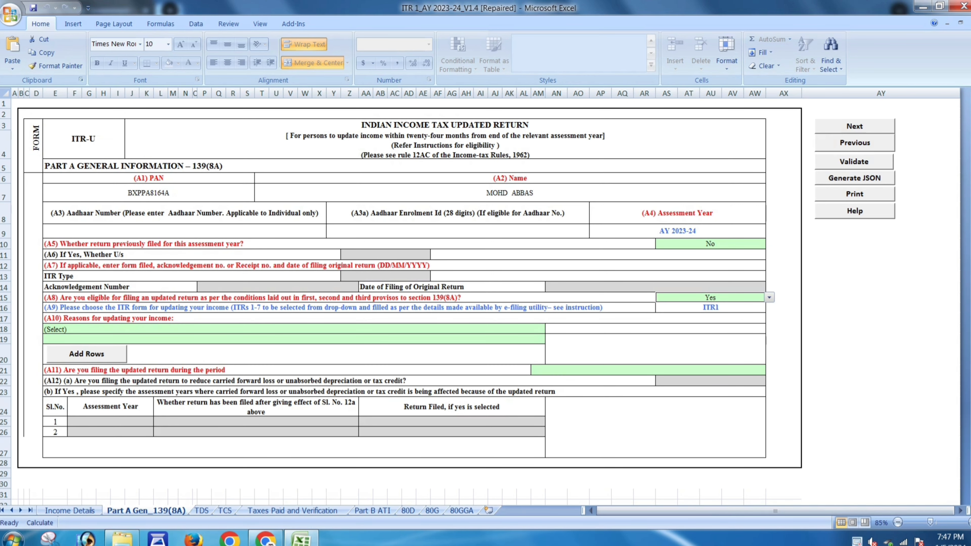
- Set A10 to 'Return previously not filed', A11 to 'Up to 12 months', and validate Part A
{"action": "left_click", "coordinate": [525, 329]}
{"action": "left_click", "coordinate": [548, 329]}
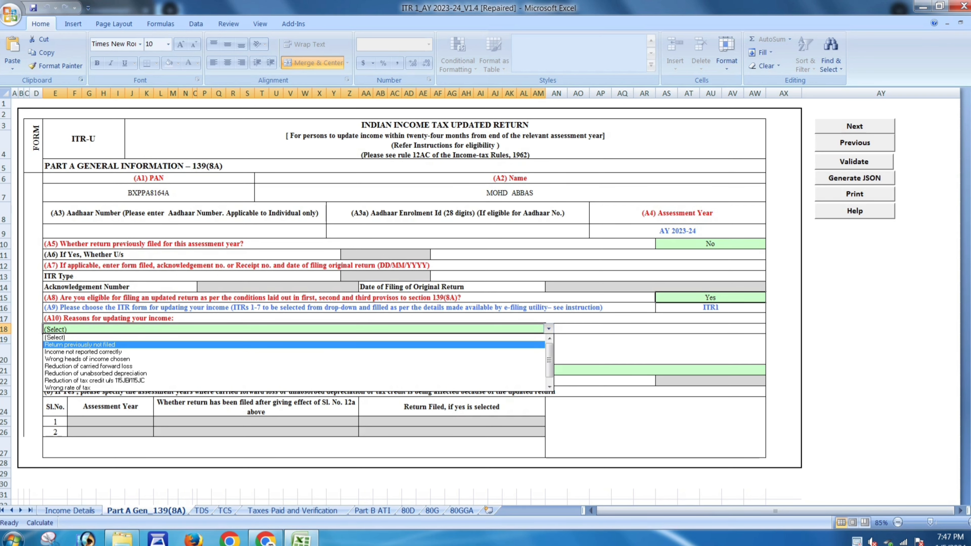
{"action": "left_click", "coordinate": [79, 345]}
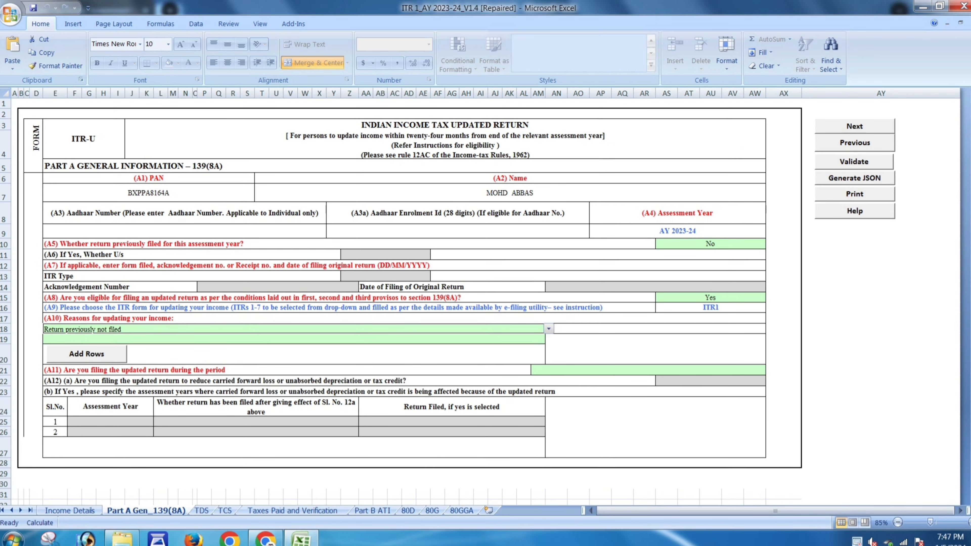
{"action": "left_click", "coordinate": [710, 370]}
{"action": "left_click", "coordinate": [769, 370]}
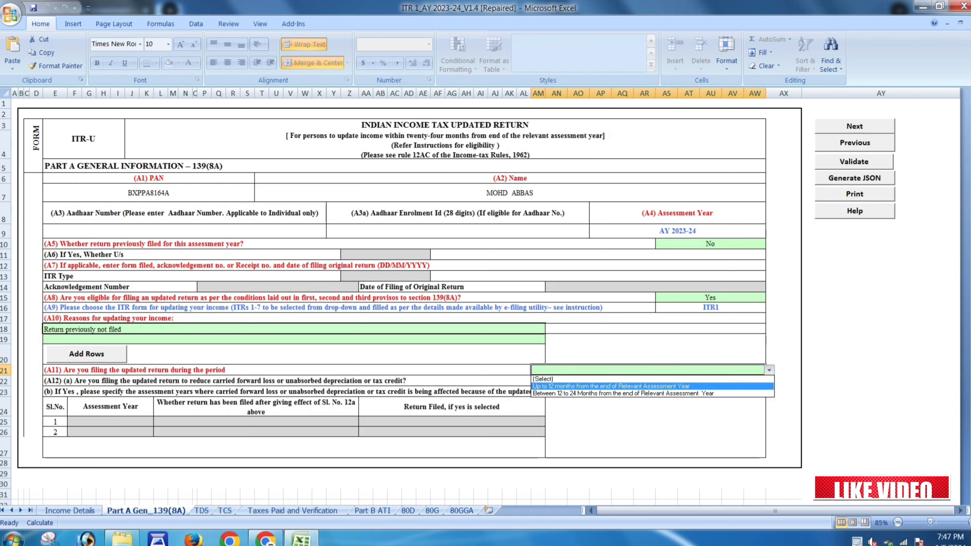
{"action": "left_click", "coordinate": [650, 386]}
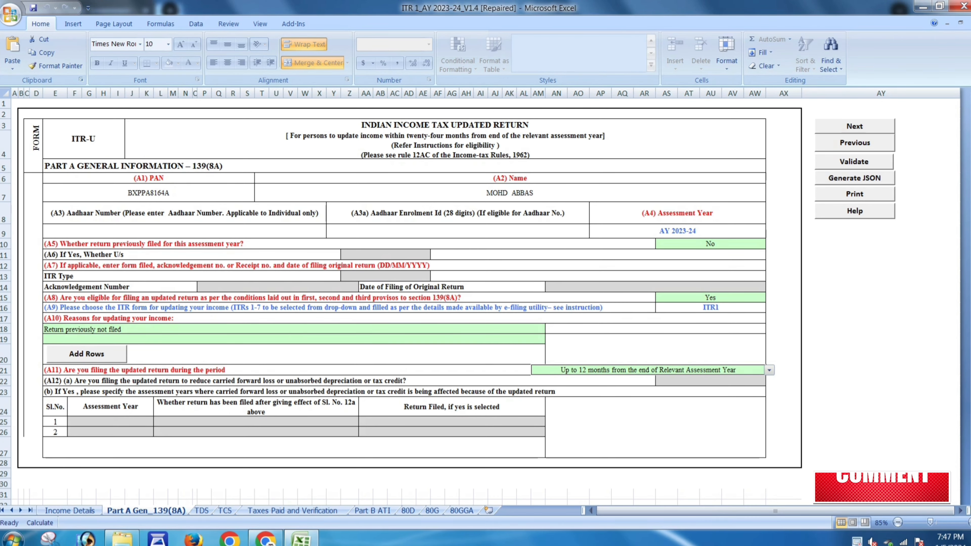
{"action": "left_click", "coordinate": [854, 162]}
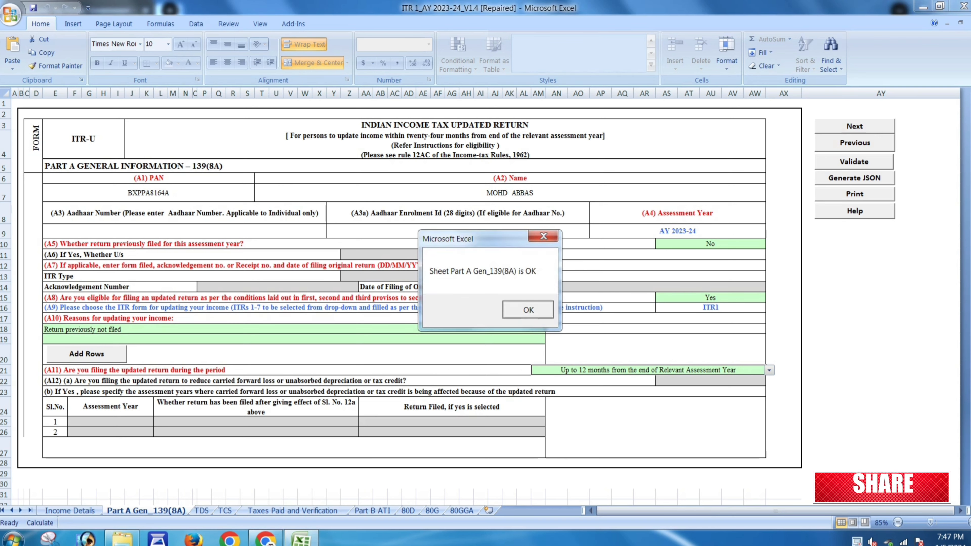
{"action": "key", "text": "Return"}
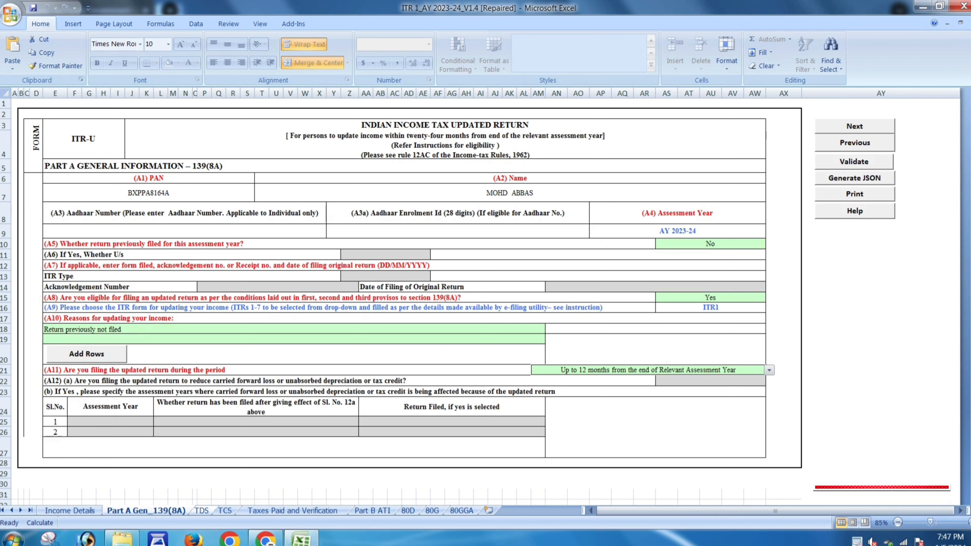
{"action": "left_click", "coordinate": [854, 126]}
- Dismiss the two TDS alerts and review the TDS tables, confirming the single 1323 credit
{"action": "key", "text": "Return"}
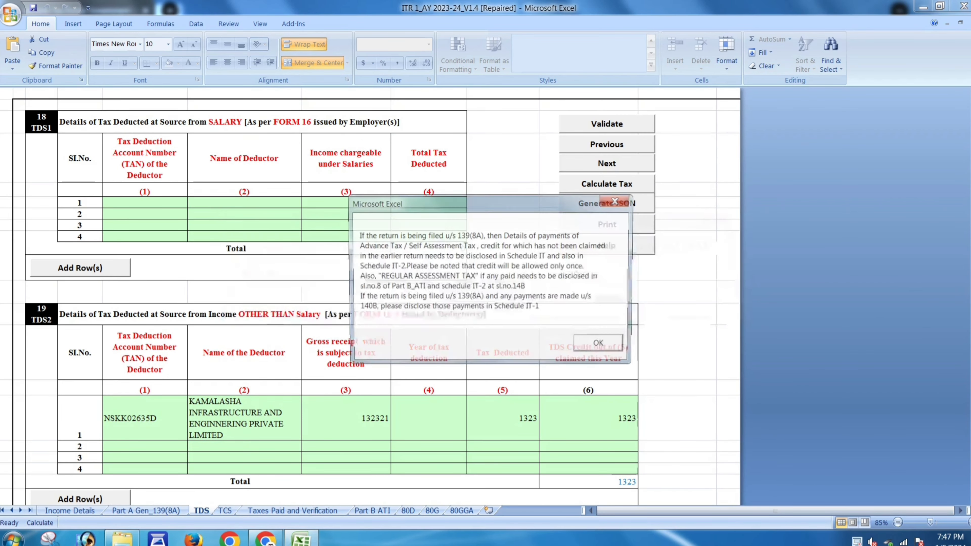
{"action": "key", "text": "Return"}
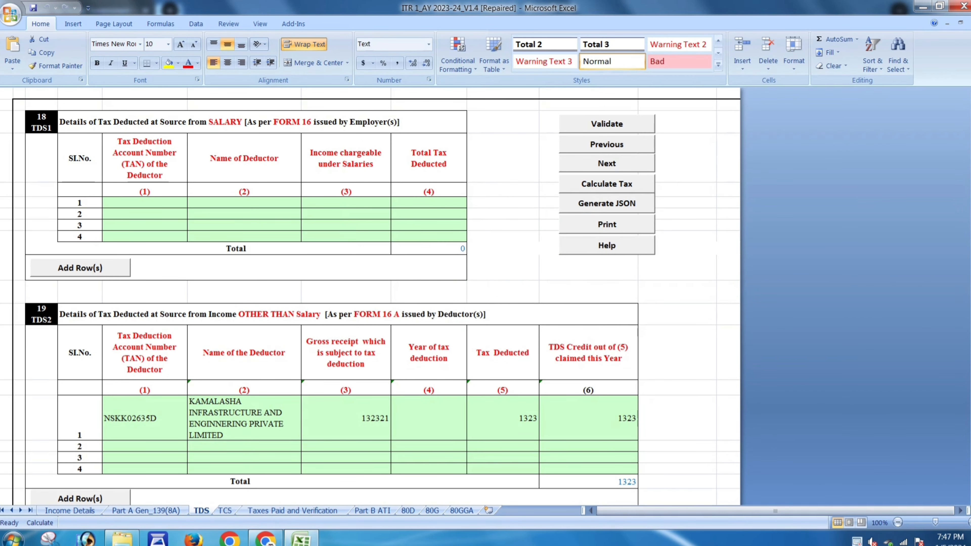
{"action": "left_click", "coordinate": [144, 214]}
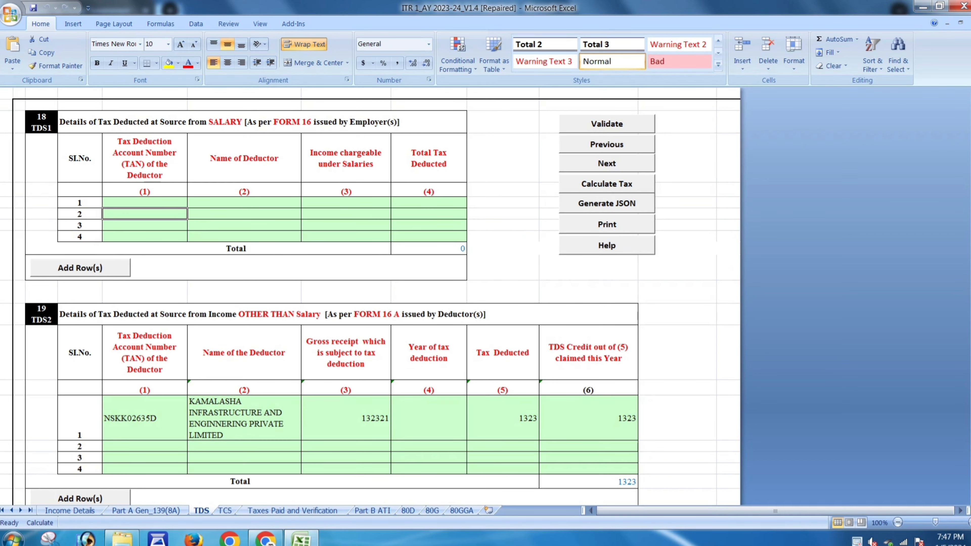
{"action": "scroll", "coordinate": [370, 296], "scroll_direction": "down", "scroll_amount": 1}
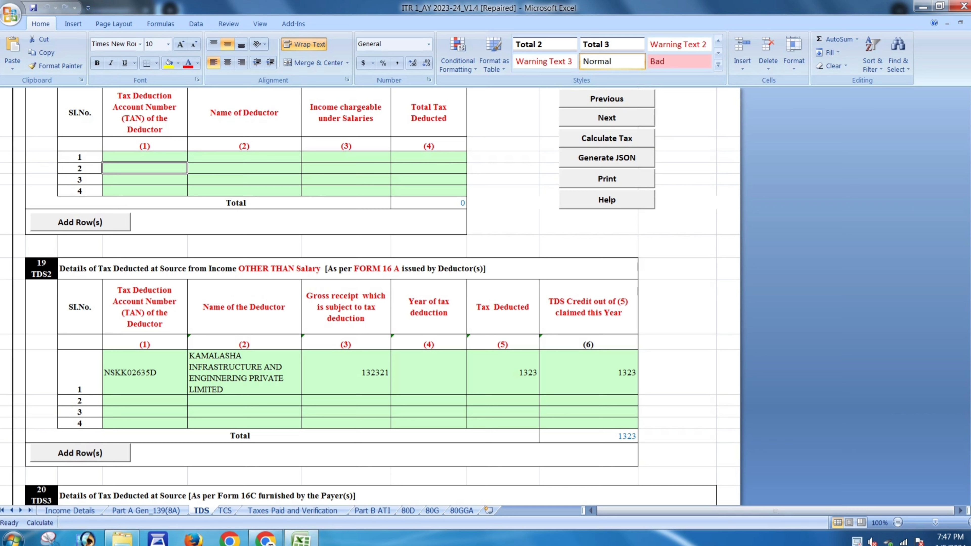
{"action": "left_click", "coordinate": [145, 372]}
{"action": "key", "text": "Tab"}
{"action": "key", "text": "Tab"}
{"action": "key", "text": "Tab"}
{"action": "key", "text": "Tab"}
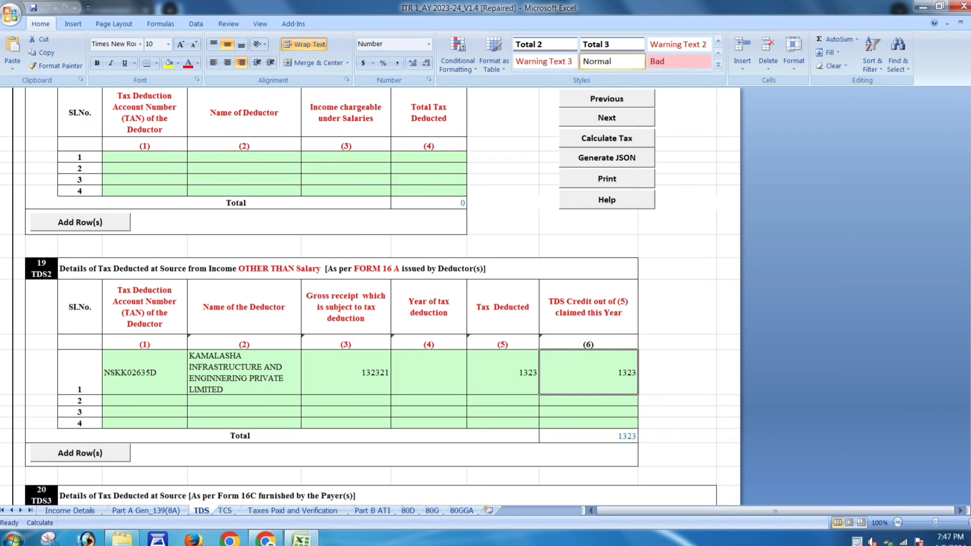
{"action": "scroll", "coordinate": [377, 297], "scroll_direction": "down", "scroll_amount": 1}
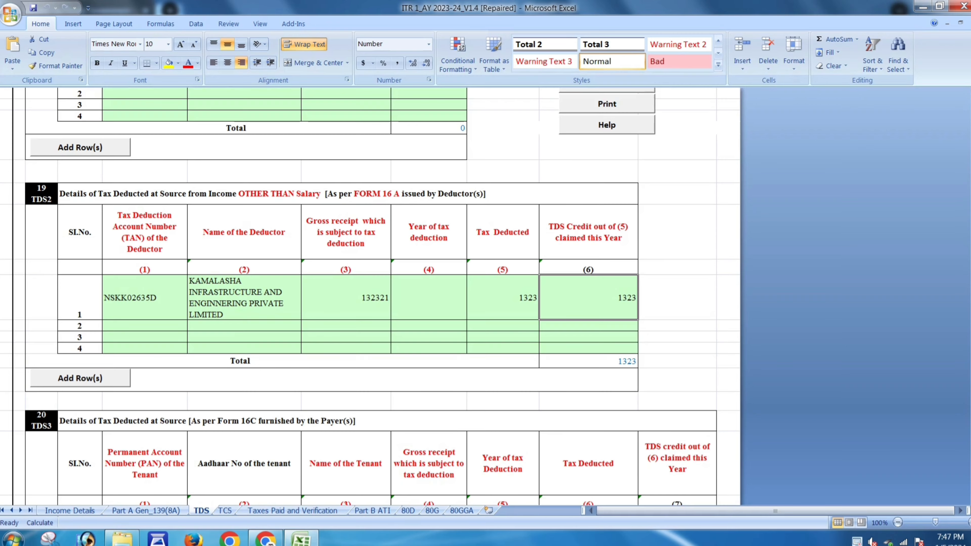
{"action": "scroll", "coordinate": [377, 296], "scroll_direction": "down", "scroll_amount": 1}
{"action": "scroll", "coordinate": [376, 296], "scroll_direction": "down", "scroll_amount": 3}
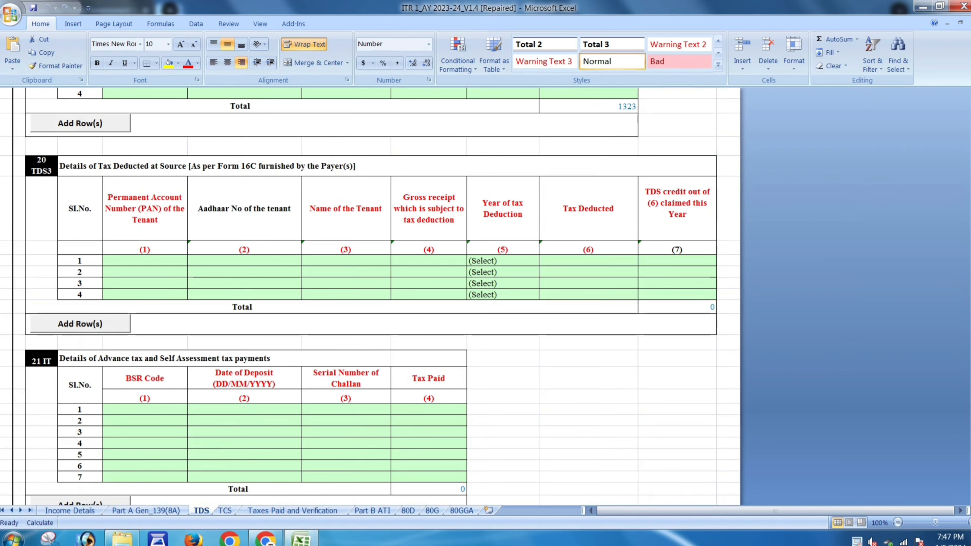
{"action": "scroll", "coordinate": [377, 297], "scroll_direction": "up", "scroll_amount": 4}
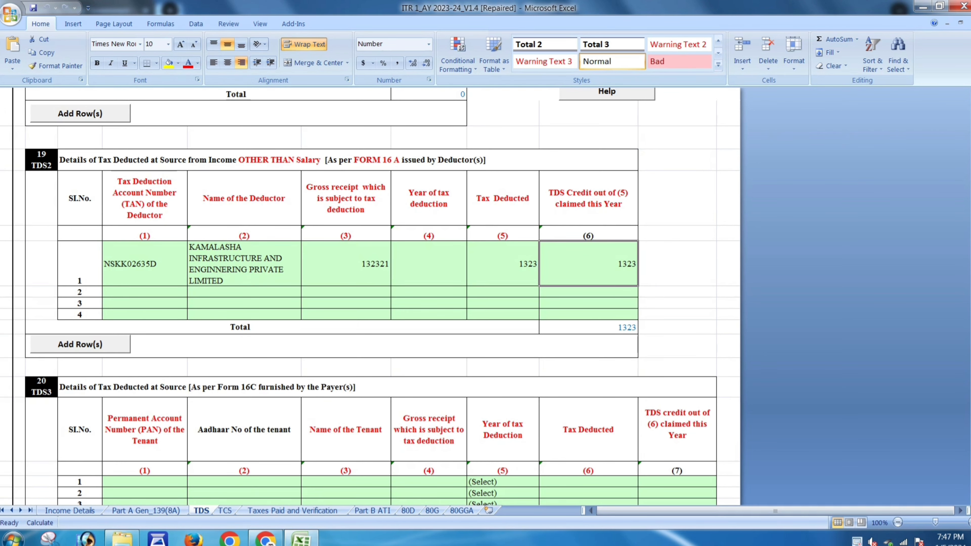
{"action": "left_click", "coordinate": [225, 510]}
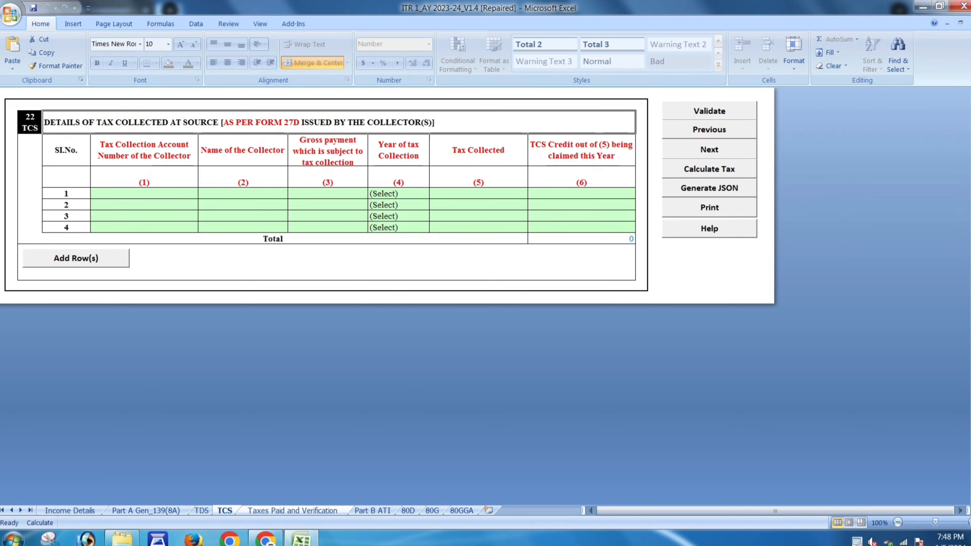
- Select the State Bank account for refund and dismiss the mandatory Place alert
{"action": "key", "text": "ctrl+Page_Down"}
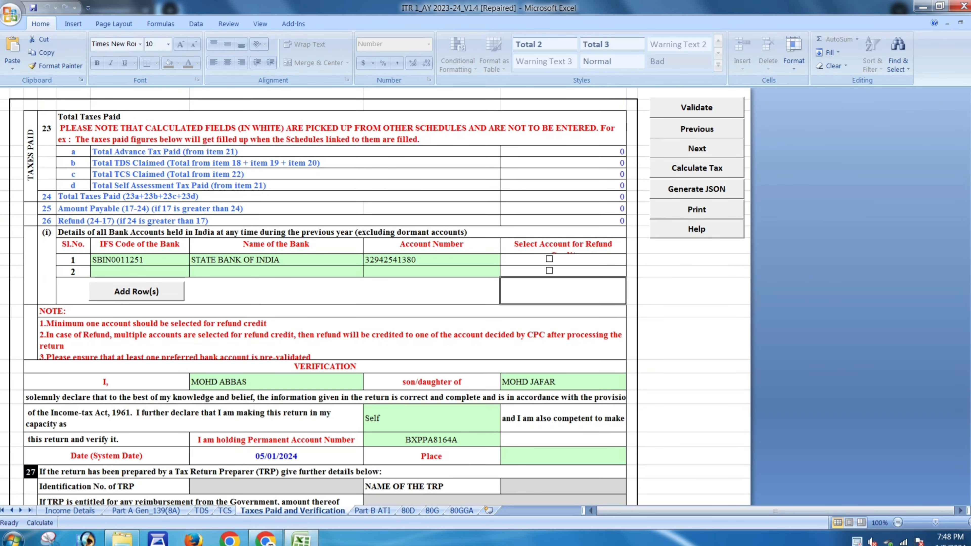
{"action": "left_click", "coordinate": [549, 259]}
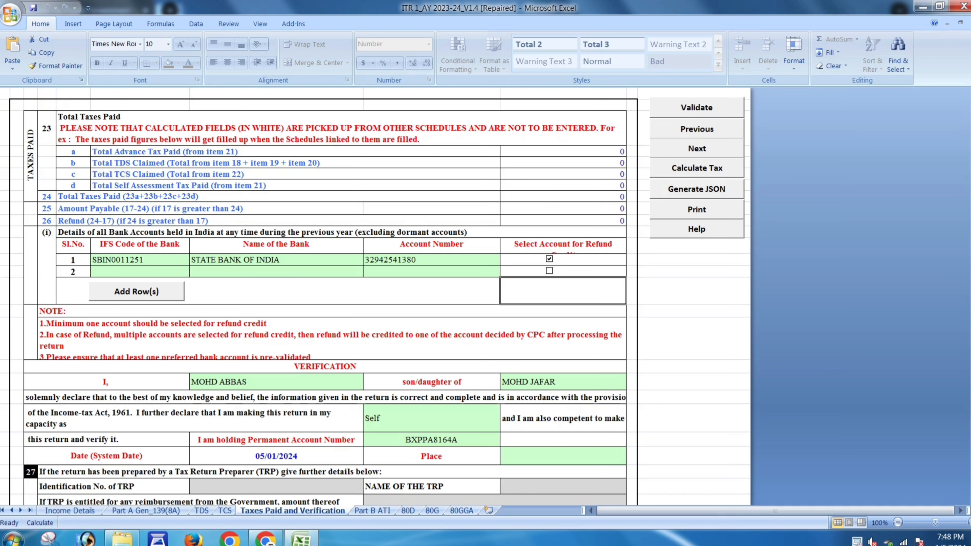
{"action": "scroll", "coordinate": [549, 268], "scroll_direction": "down", "scroll_amount": 2}
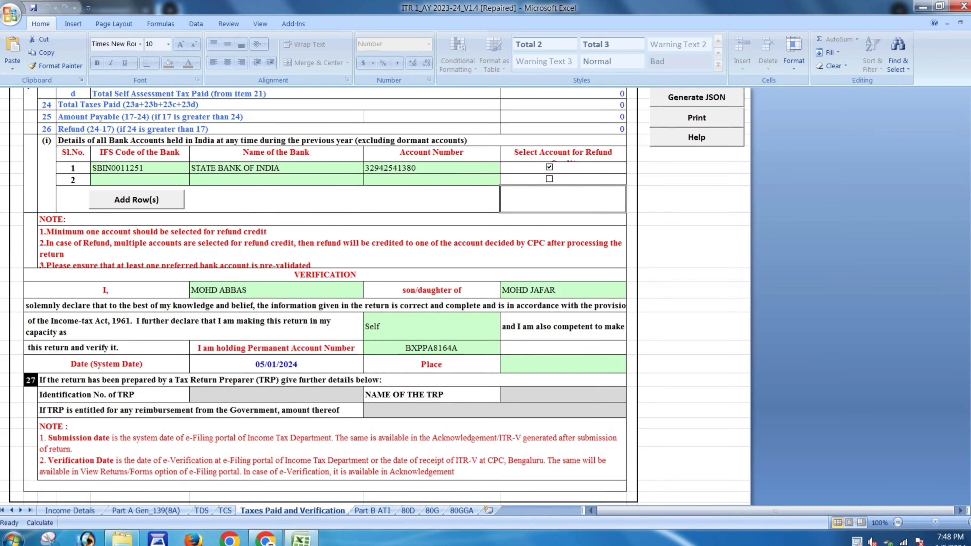
{"action": "scroll", "coordinate": [374, 295], "scroll_direction": "down", "scroll_amount": 1}
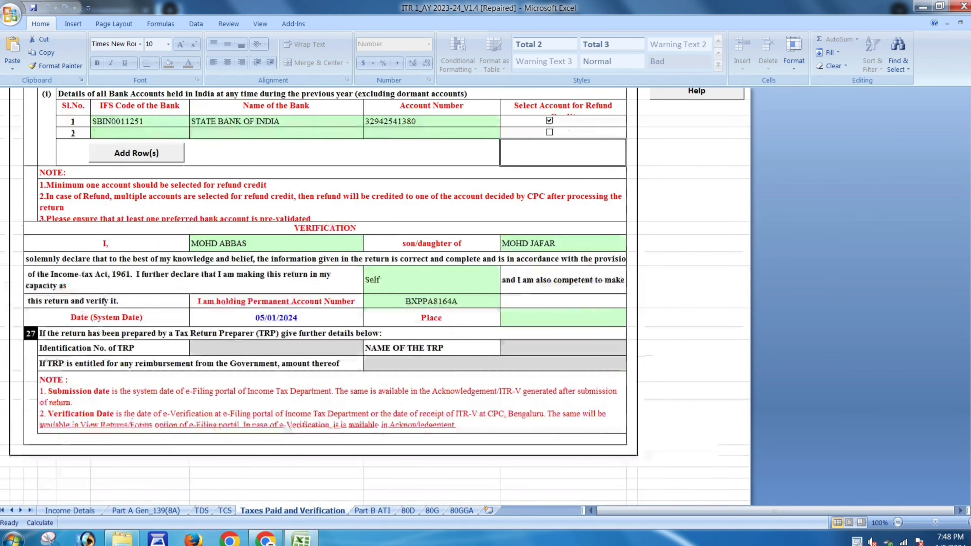
{"action": "scroll", "coordinate": [374, 294], "scroll_direction": "up", "scroll_amount": 3}
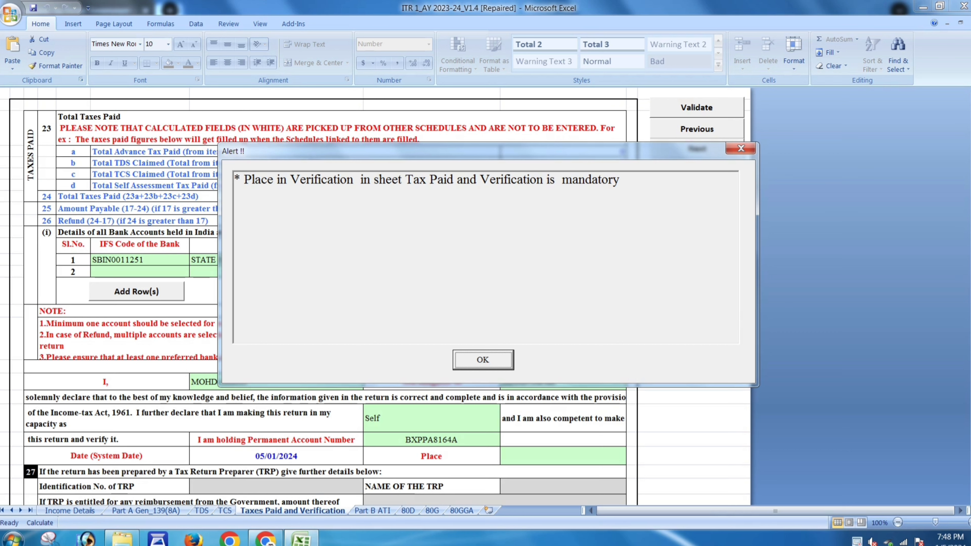
{"action": "key", "text": "Return"}
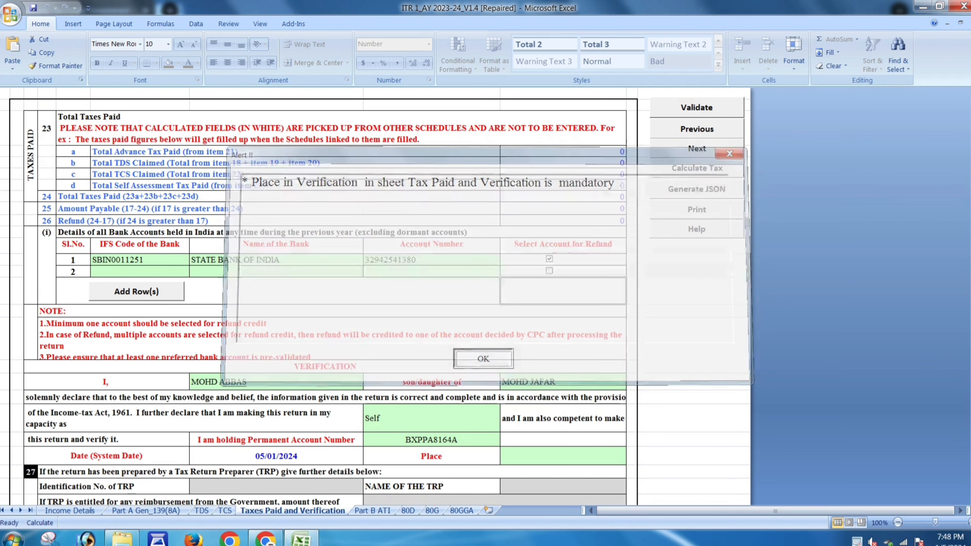
{"action": "scroll", "coordinate": [375, 295], "scroll_direction": "down", "scroll_amount": 4}
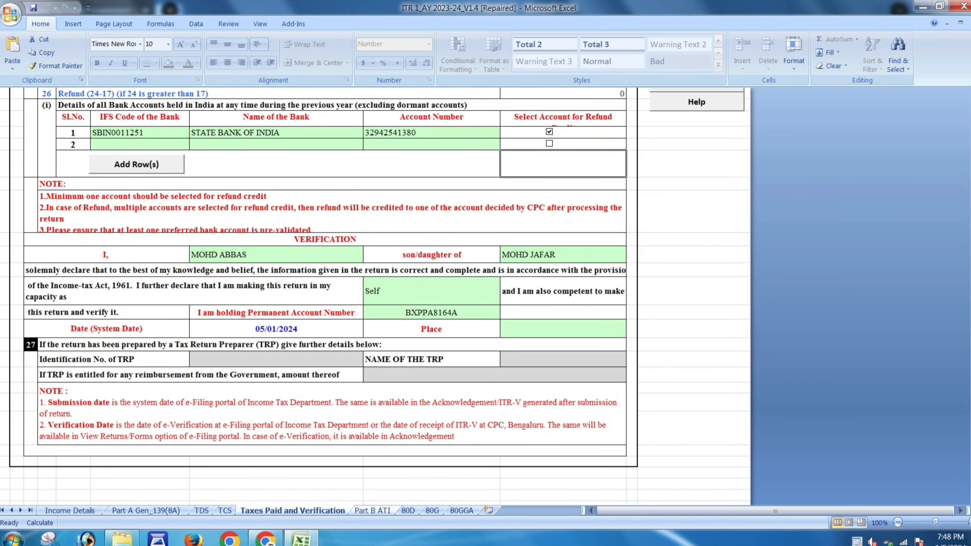
- Review the Part B ATI sheet and dismiss its zero net payable / 140B tax warning
{"action": "left_click", "coordinate": [372, 510]}
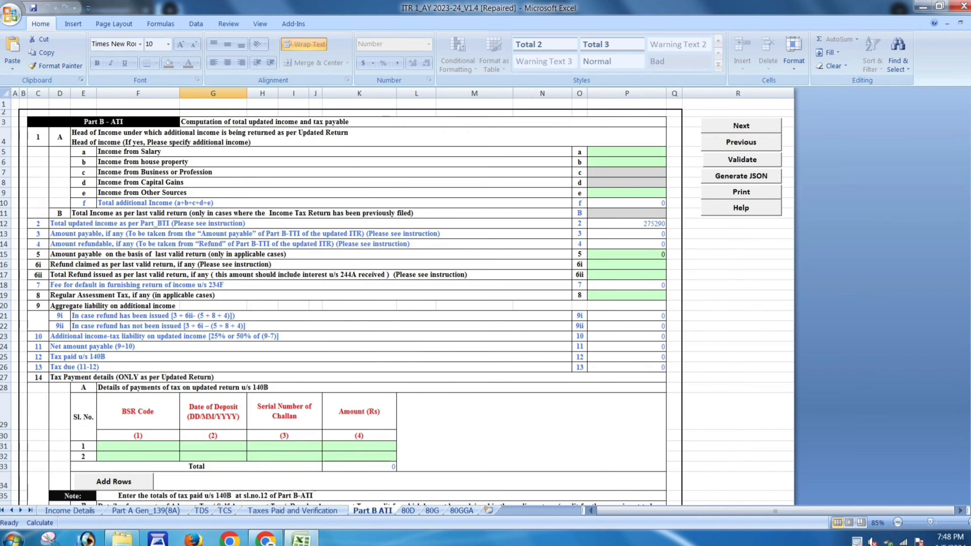
{"action": "scroll", "coordinate": [398, 302], "scroll_direction": "down", "scroll_amount": 6}
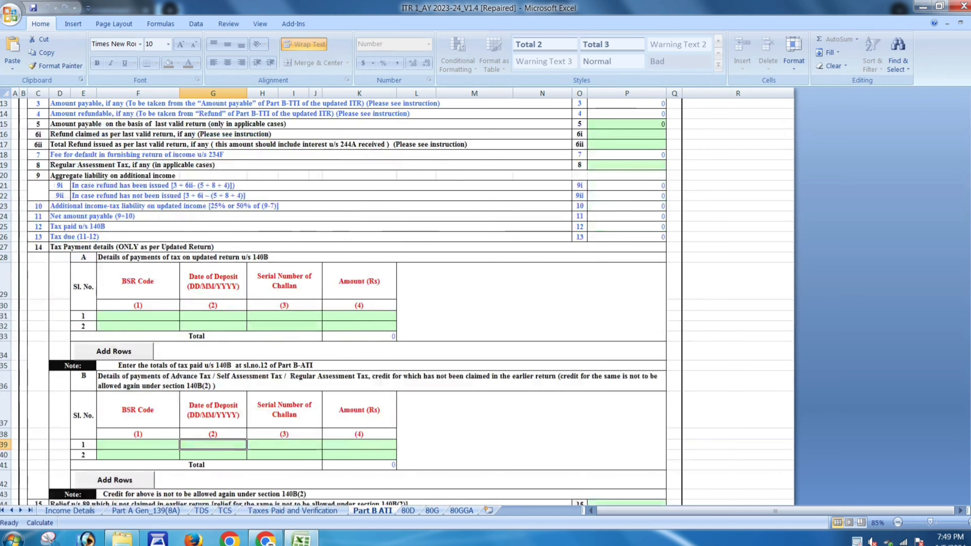
{"action": "scroll", "coordinate": [398, 302], "scroll_direction": "up", "scroll_amount": 3}
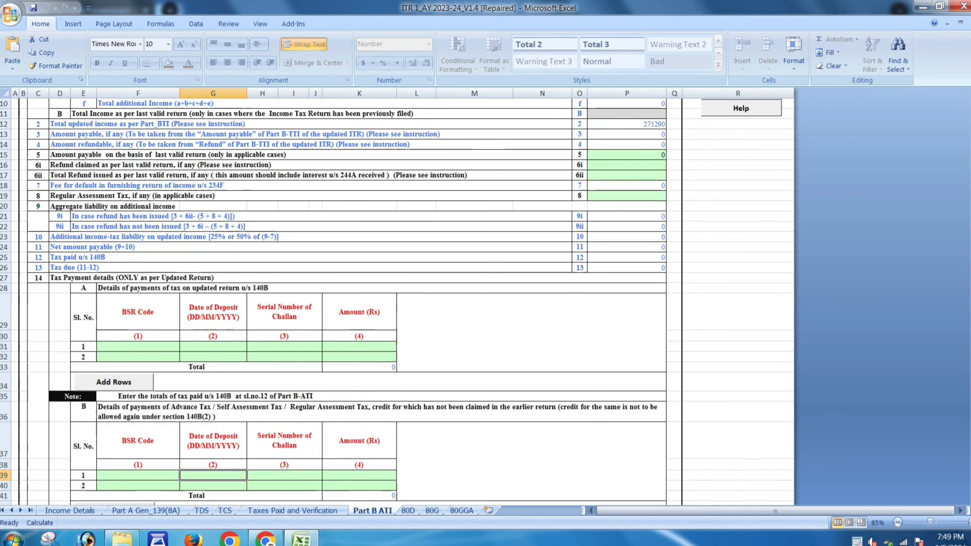
{"action": "scroll", "coordinate": [398, 302], "scroll_direction": "up", "scroll_amount": 2}
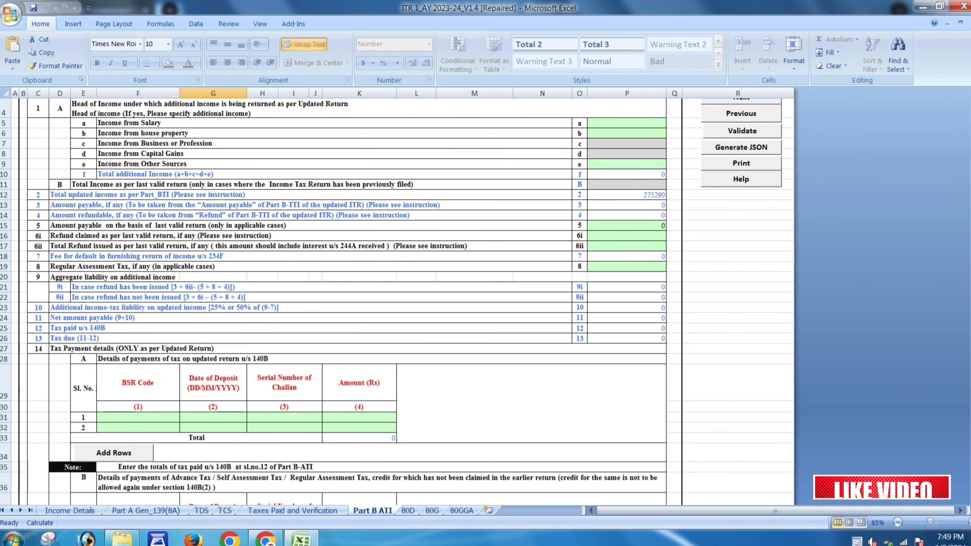
{"action": "scroll", "coordinate": [397, 302], "scroll_direction": "up", "scroll_amount": 1}
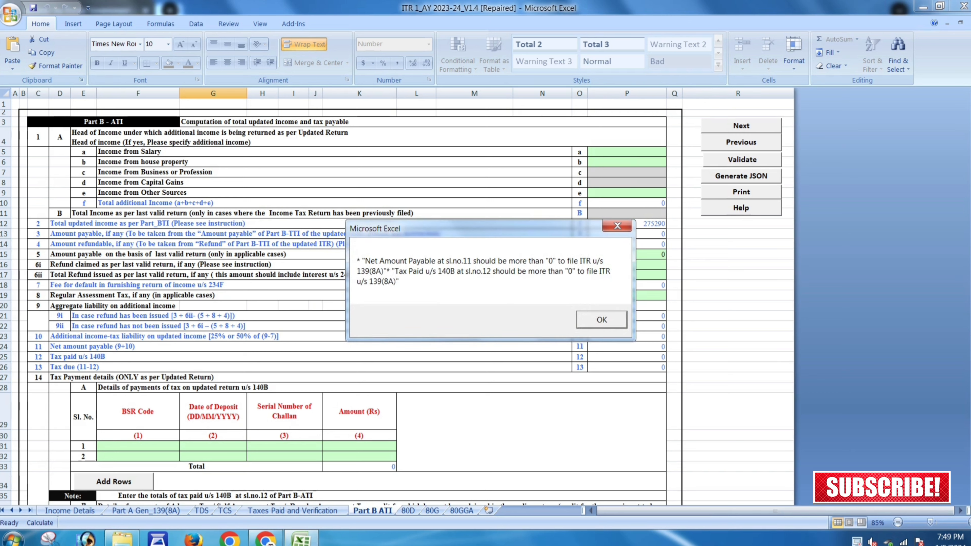
{"action": "key", "text": "Return"}
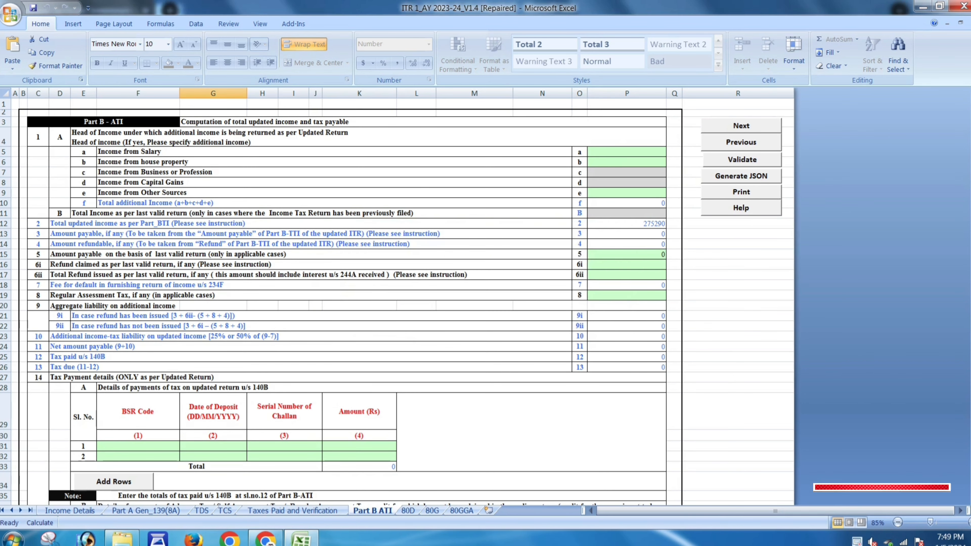
{"action": "left_click", "coordinate": [408, 511]}
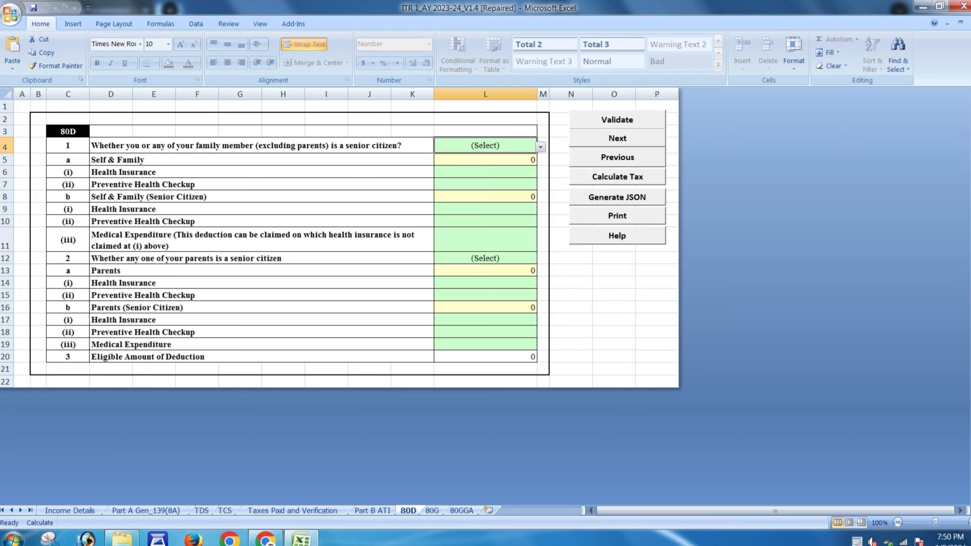
- Set 80D L4 to 'Not claiming for Self/ Family' and L12 to 'Not claiming for Parents'
{"action": "key", "text": "alt+Down"}
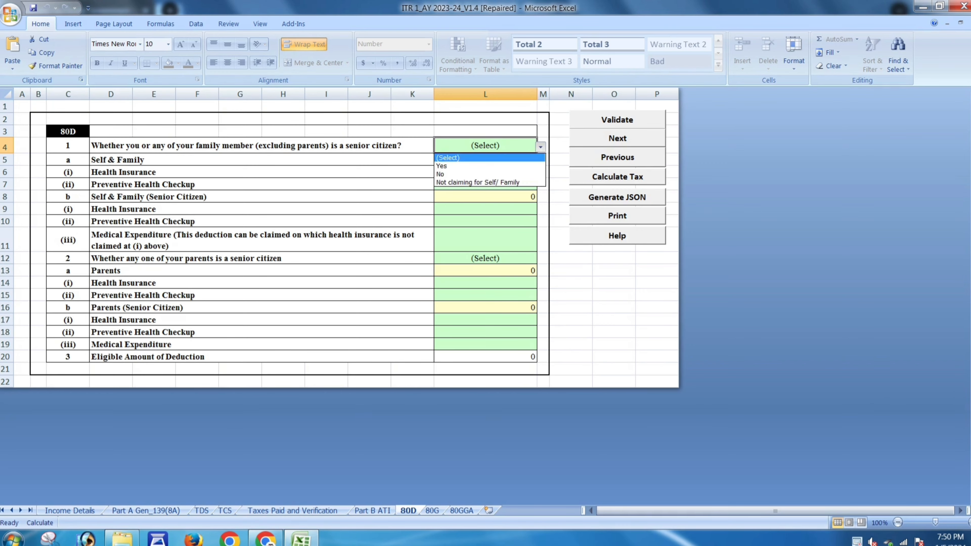
{"action": "key", "text": "Down"}
{"action": "key", "text": "Down"}
{"action": "key", "text": "Down"}
{"action": "key", "text": "Return"}
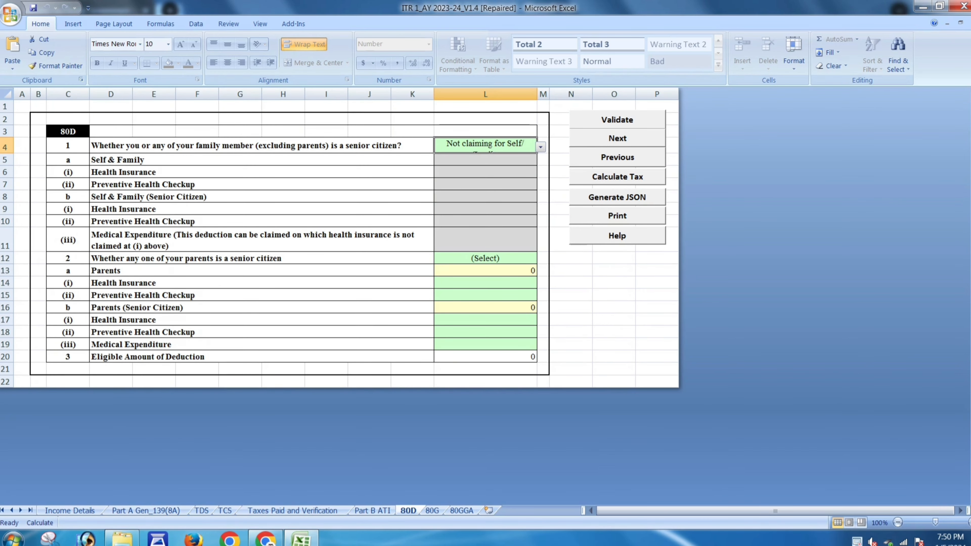
{"action": "left_click", "coordinate": [485, 259]}
{"action": "left_click", "coordinate": [540, 258]}
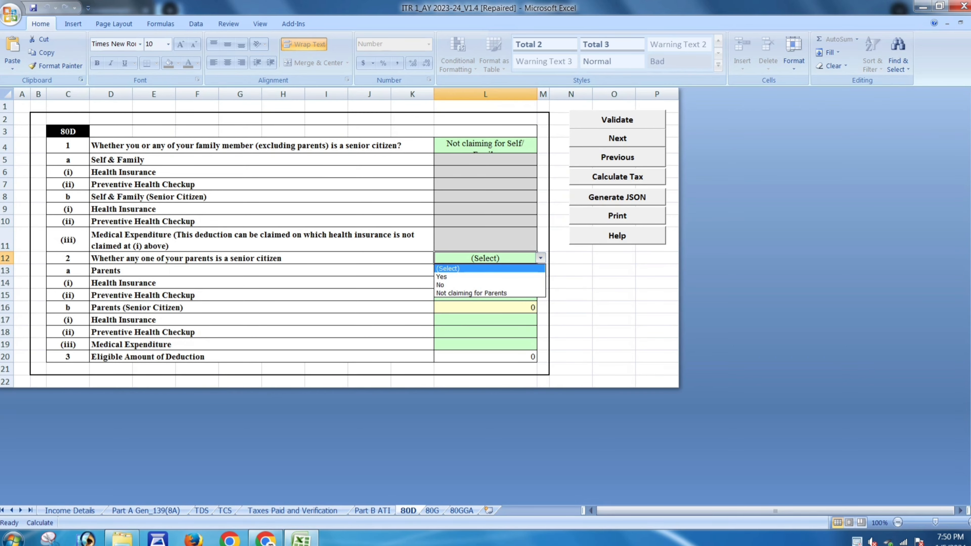
{"action": "key", "text": "Down"}
{"action": "key", "text": "Down"}
{"action": "key", "text": "Down"}
{"action": "key", "text": "Return"}
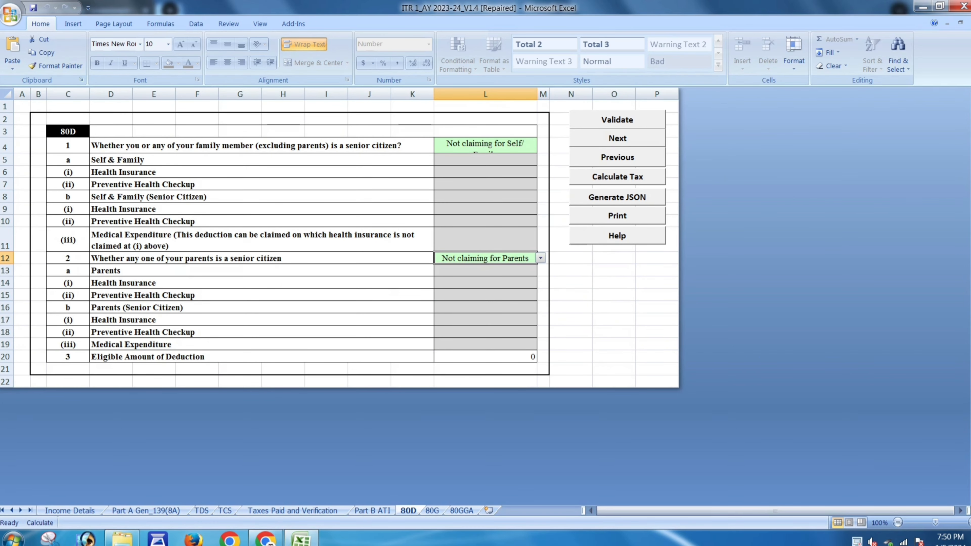
- Step through the 80G and 80GGA sheets and return to Income Details
{"action": "key", "text": "ctrl+Page_Down"}
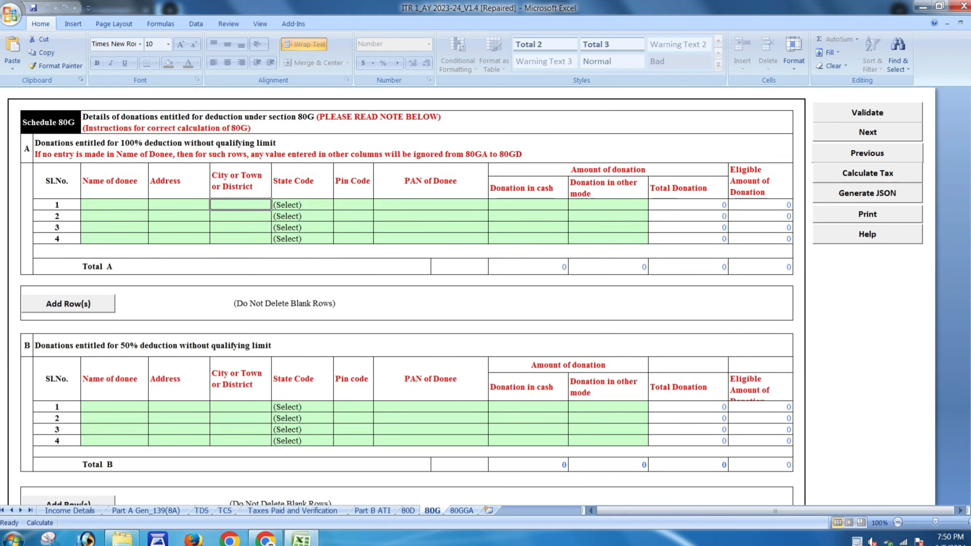
{"action": "key", "text": "ctrl+Page_Down"}
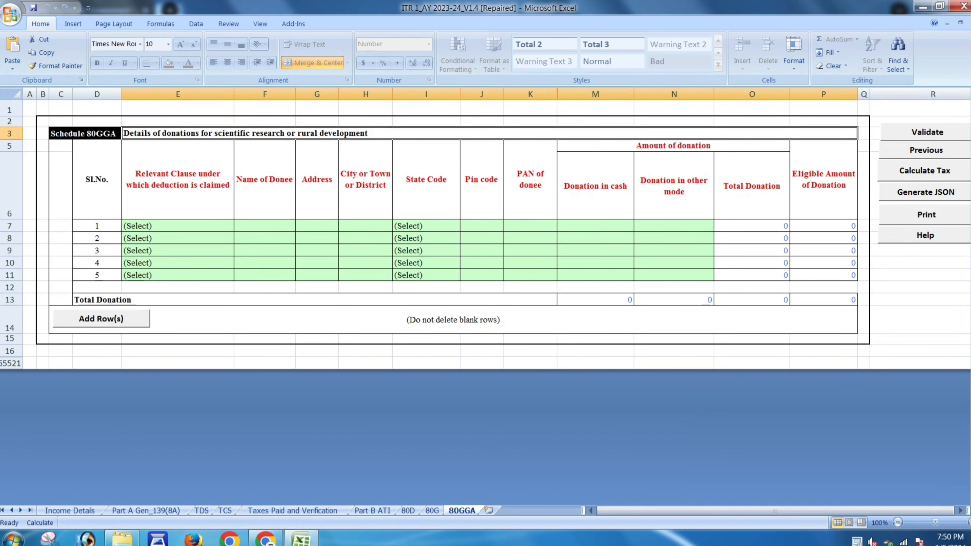
{"action": "left_click", "coordinate": [70, 510]}
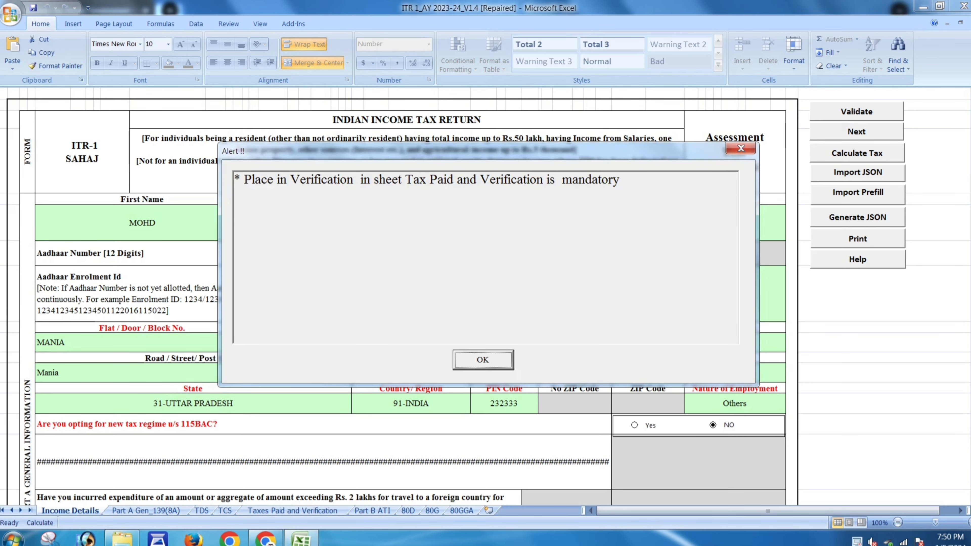
- Dismiss the Place-mandatory alert, check Part B ATI, and return to Taxes Paid and Verification
{"action": "key", "text": "Return"}
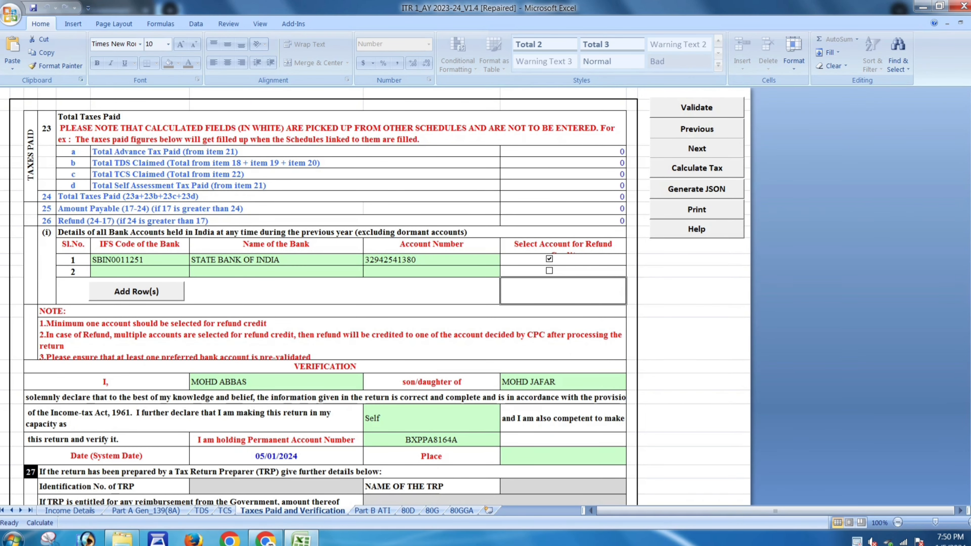
{"action": "scroll", "coordinate": [375, 297], "scroll_direction": "down", "scroll_amount": 2}
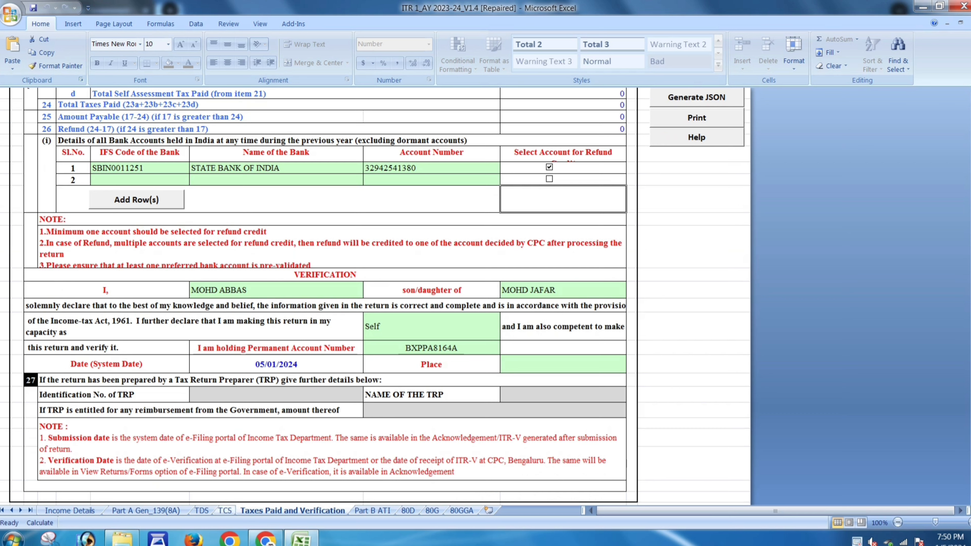
{"action": "left_click", "coordinate": [373, 510]}
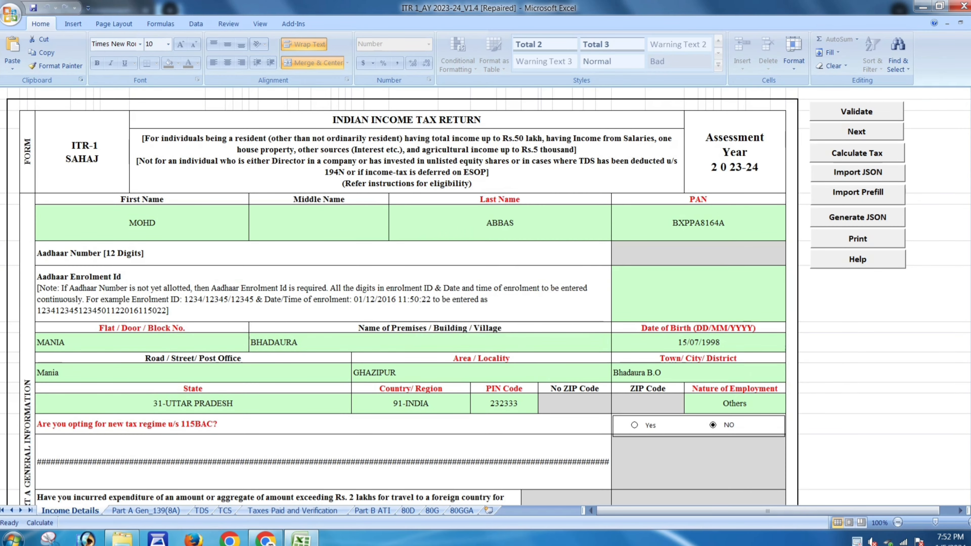
{"action": "scroll", "coordinate": [401, 294], "scroll_direction": "down", "scroll_amount": 15}
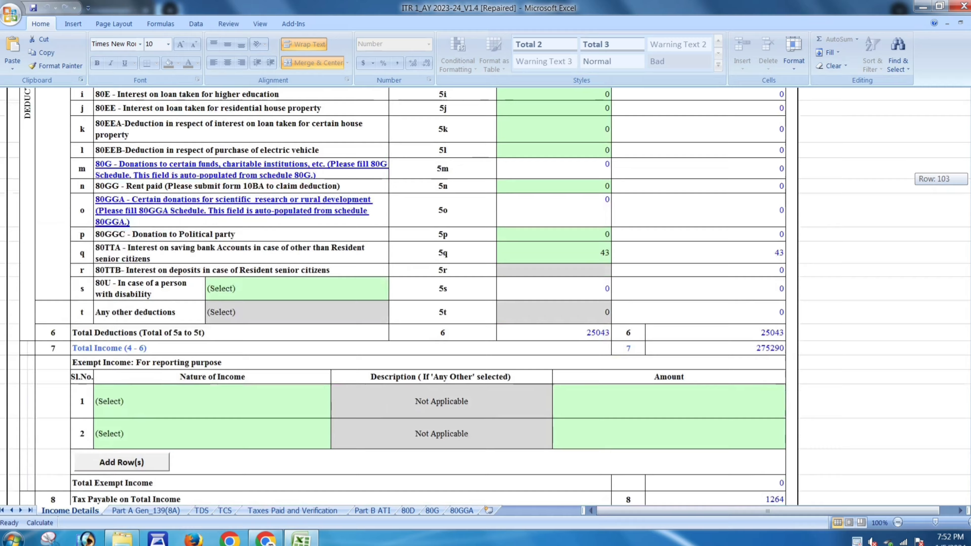
{"action": "left_click_drag", "start_coordinate": [970, 237], "coordinate": [970, 266]}
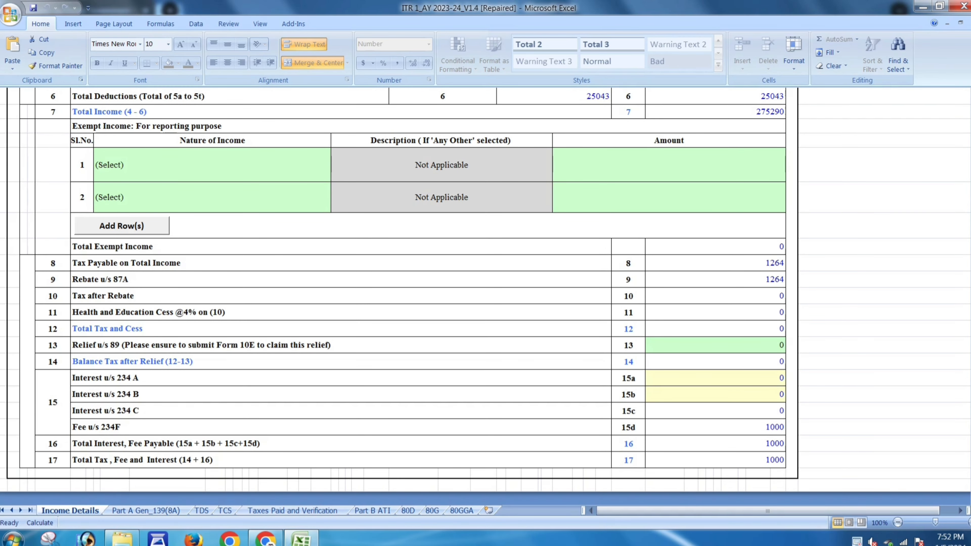
{"action": "left_click", "coordinate": [292, 511]}
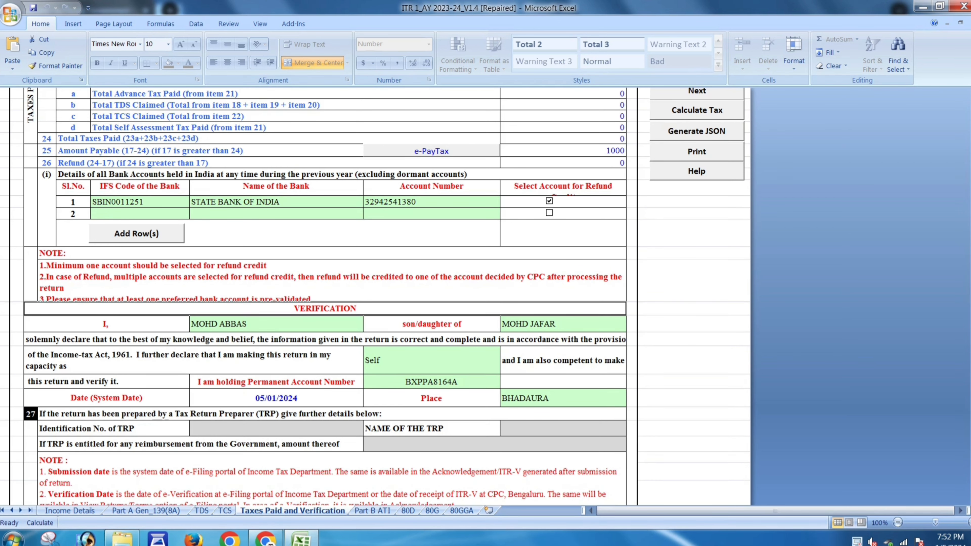
{"action": "scroll", "coordinate": [324, 298], "scroll_direction": "up", "scroll_amount": 2}
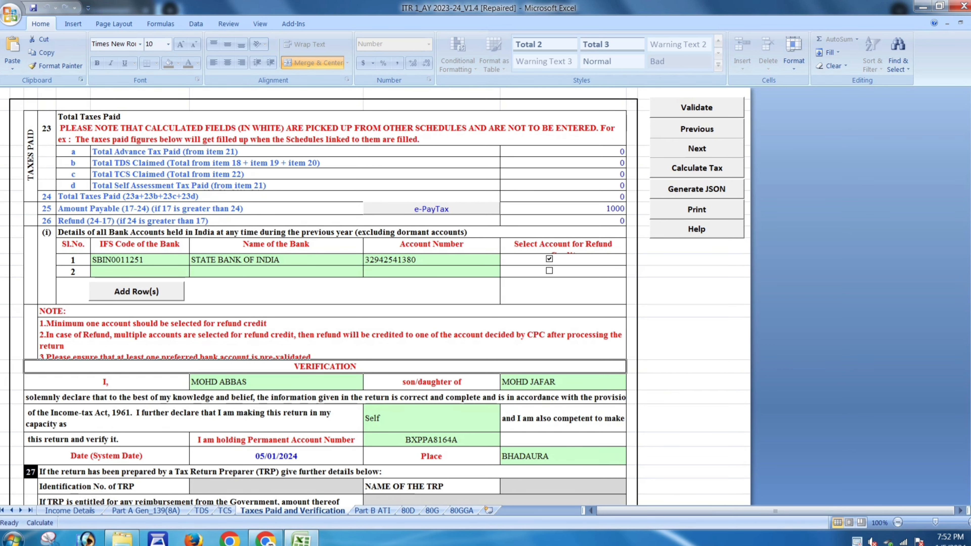
- Dismiss the e-payment reminder for 1000 tax due and review the first 140B payment row in Part B ATI
{"action": "left_click", "coordinate": [431, 209]}
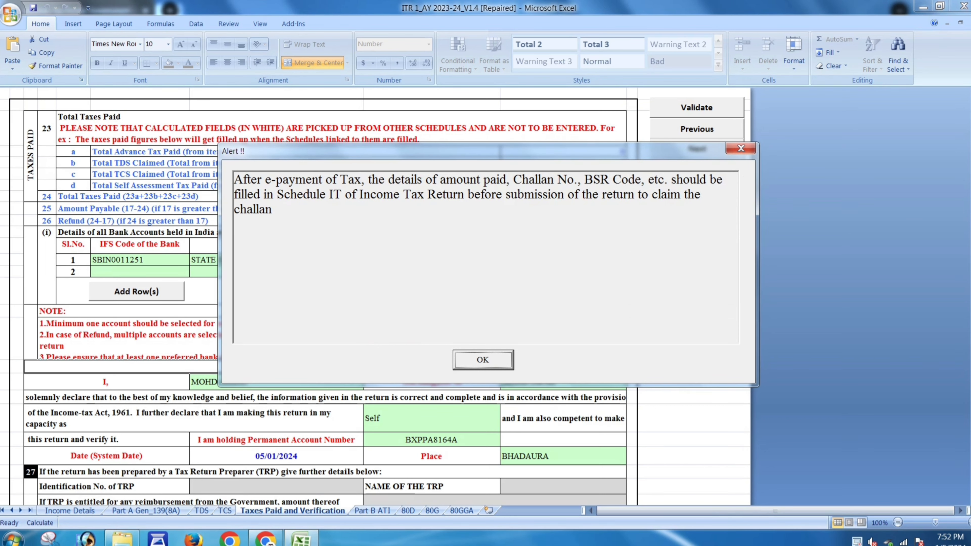
{"action": "key", "text": "Return"}
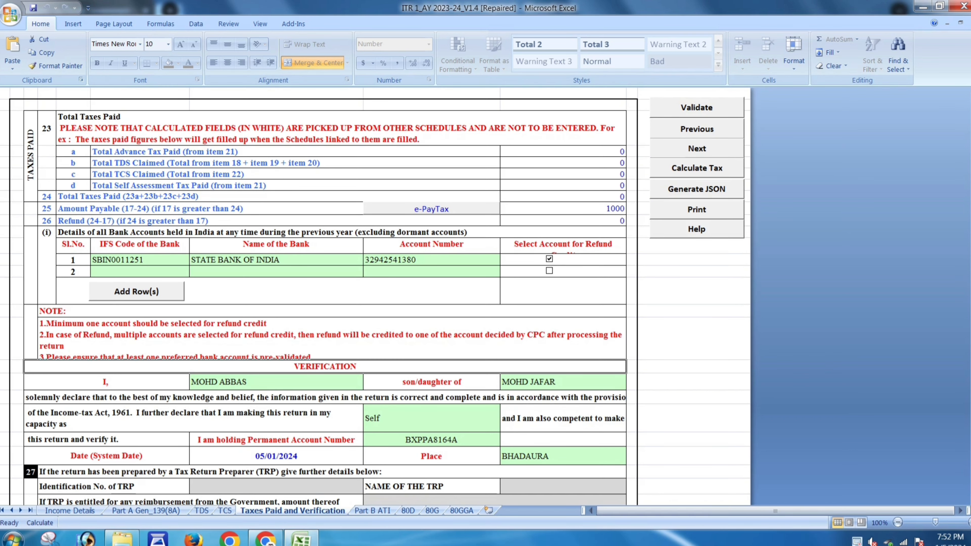
{"action": "left_click", "coordinate": [372, 510]}
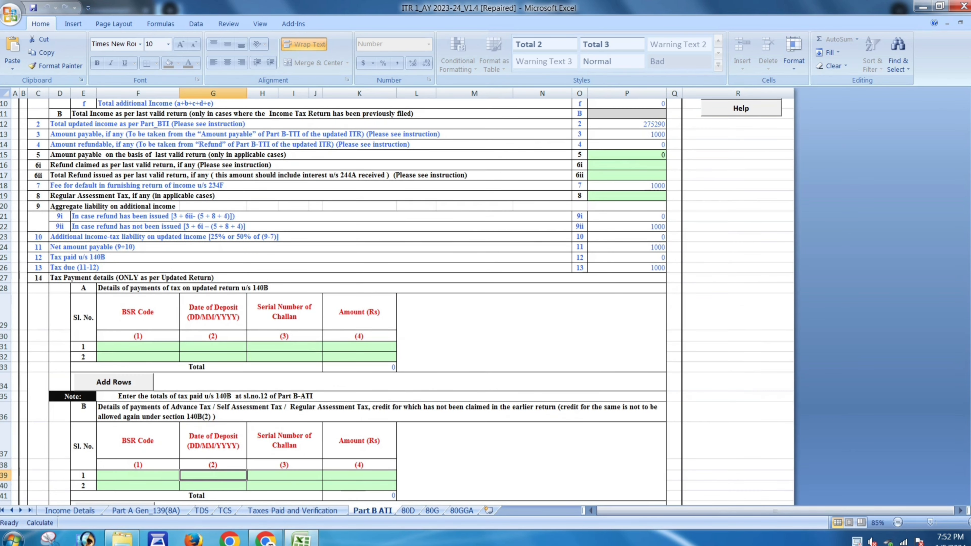
{"action": "left_click", "coordinate": [138, 347]}
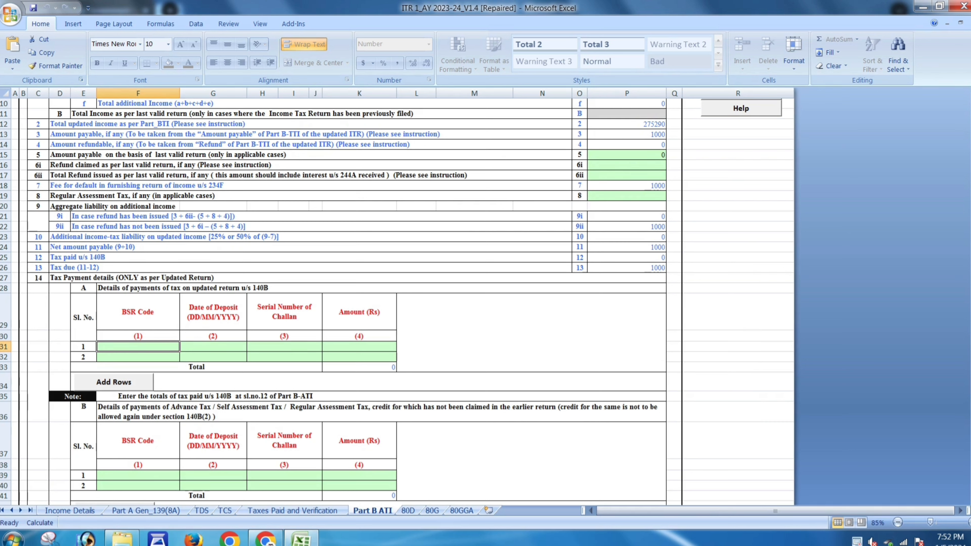
{"action": "left_click", "coordinate": [213, 347]}
{"action": "left_click", "coordinate": [285, 347]}
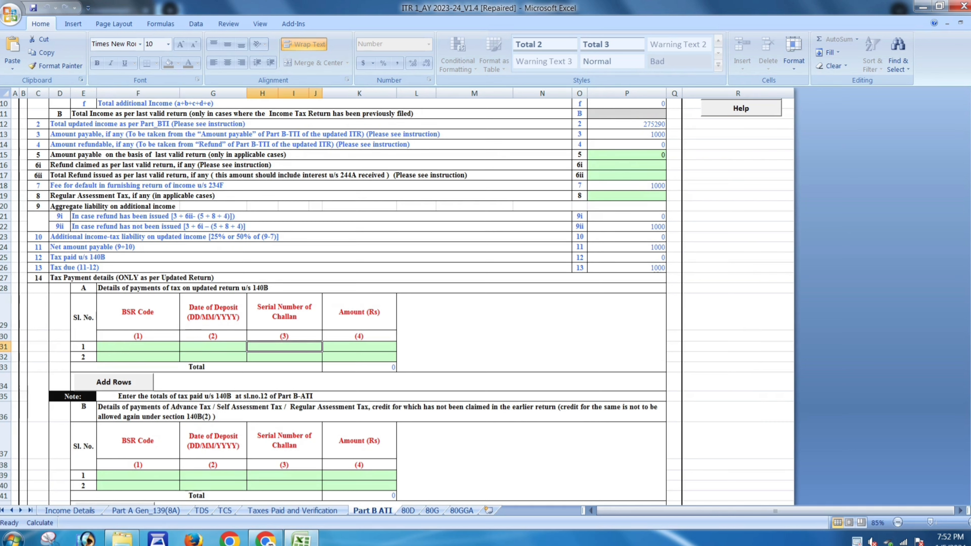
{"action": "left_click", "coordinate": [359, 346]}
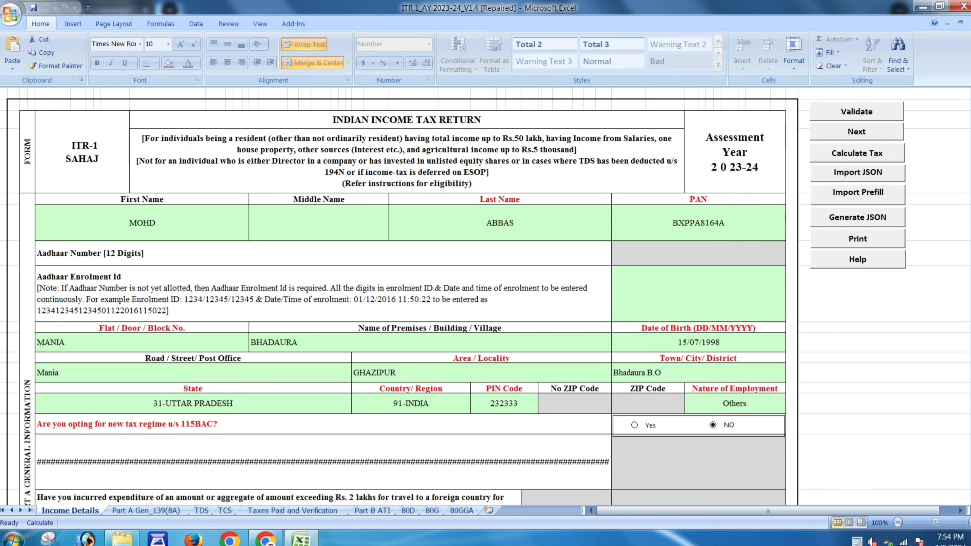
- Clear the TDS and calculate-tax alerts, then save the return as a JSON file
{"action": "key", "text": "Return"}
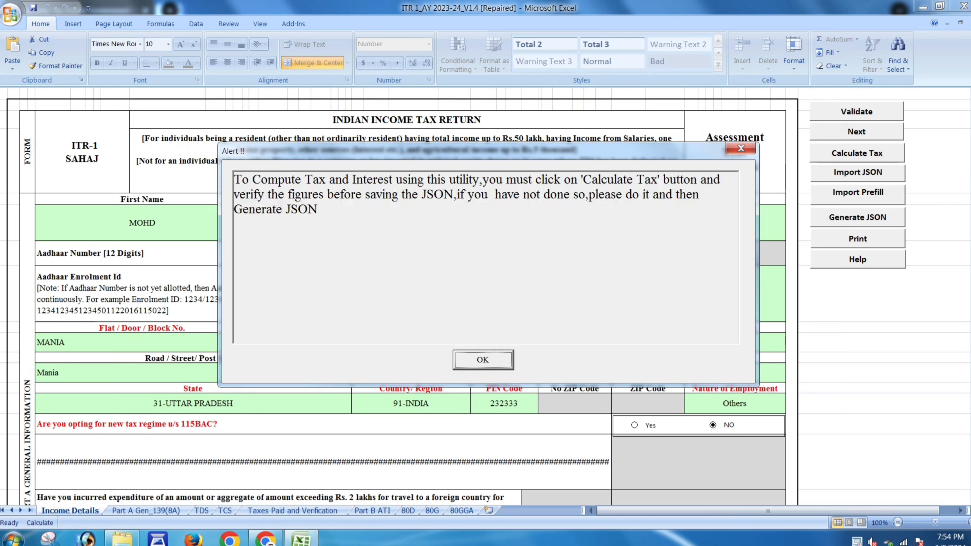
{"action": "key", "text": "Return"}
{"action": "key", "text": "Return"}
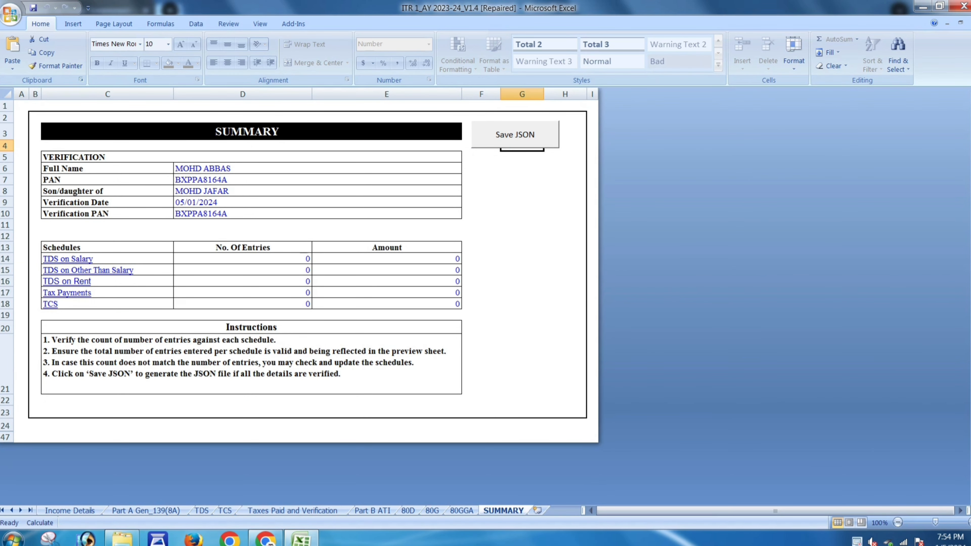
{"action": "left_click", "coordinate": [514, 134]}
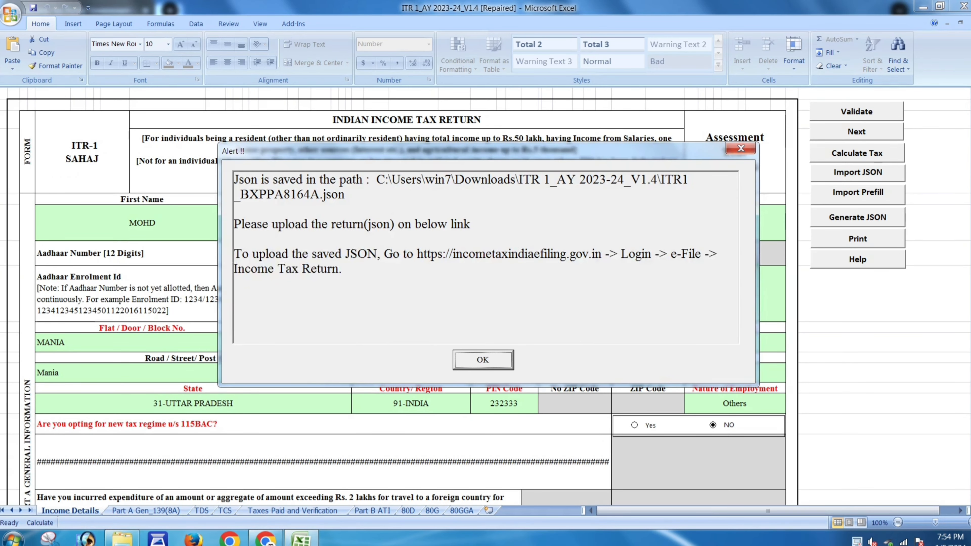
{"action": "key", "text": "Return"}
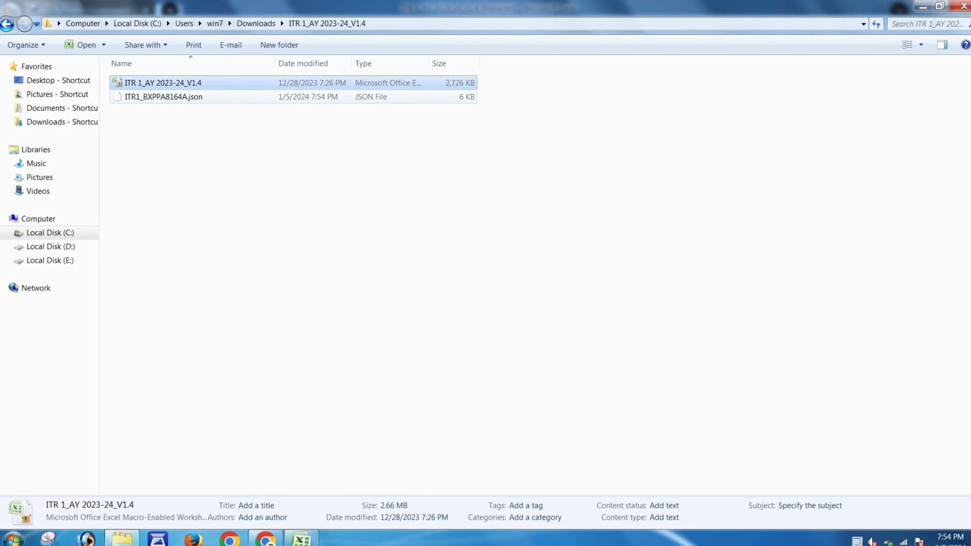
- Return to the e-Filing portal and open File Income Tax Return from the e-File menu
{"action": "left_click", "coordinate": [266, 539]}
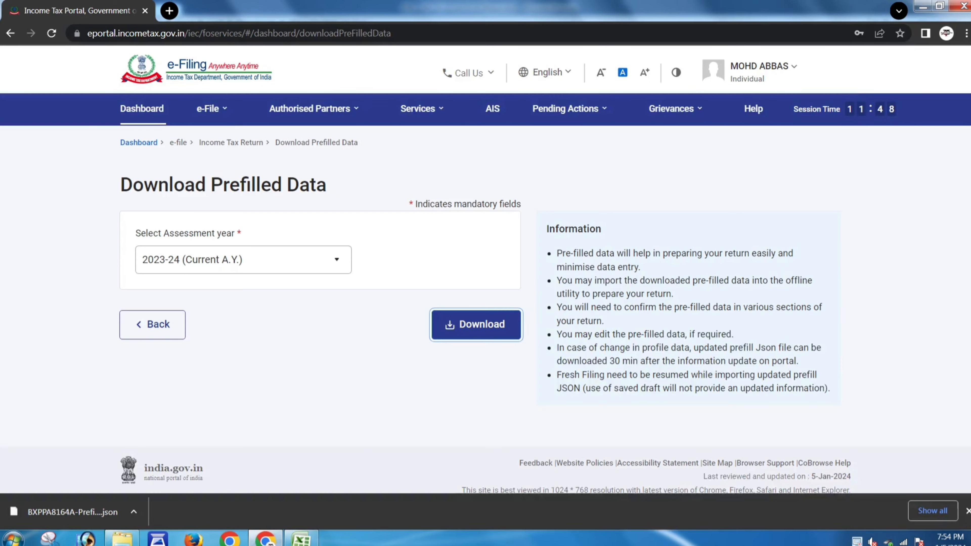
{"action": "mouse_move", "coordinate": [212, 109]}
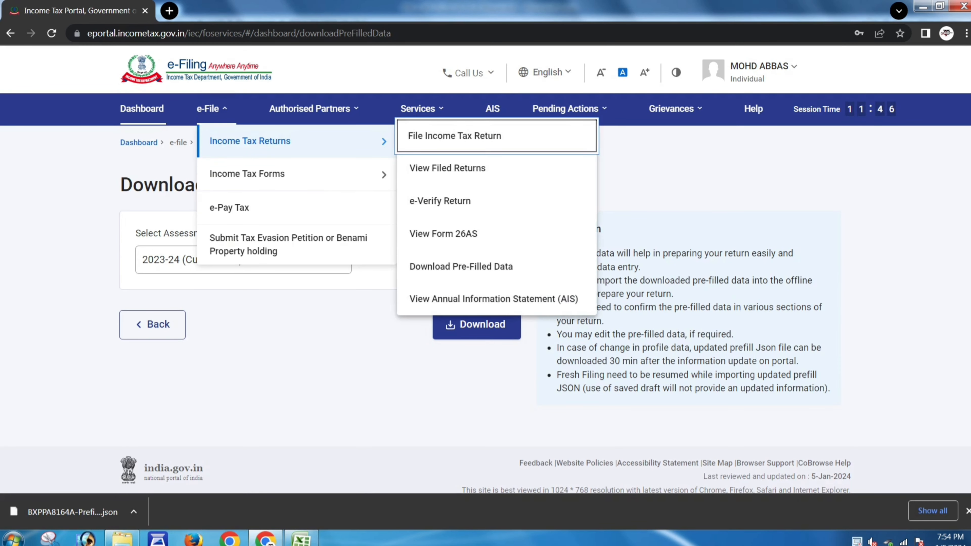
{"action": "mouse_move", "coordinate": [275, 141]}
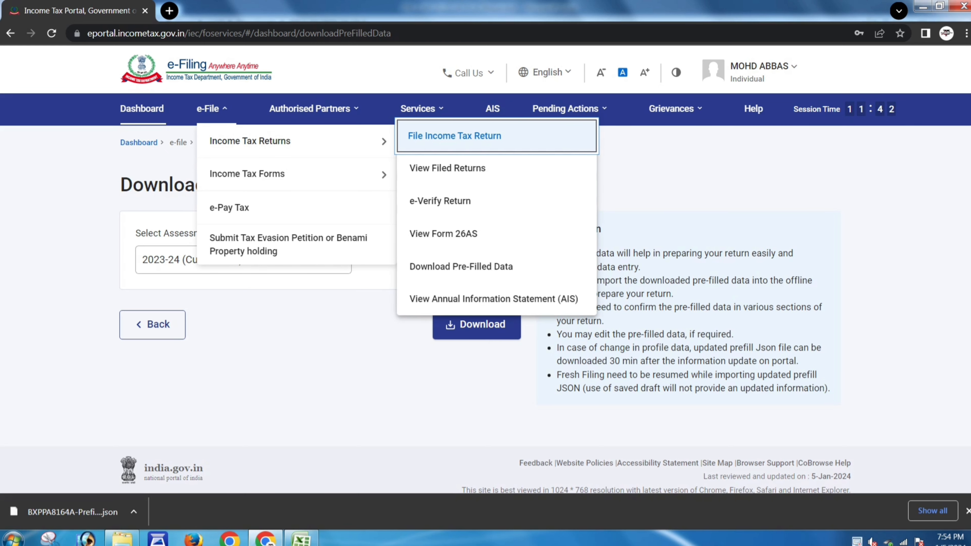
{"action": "left_click", "coordinate": [455, 136]}
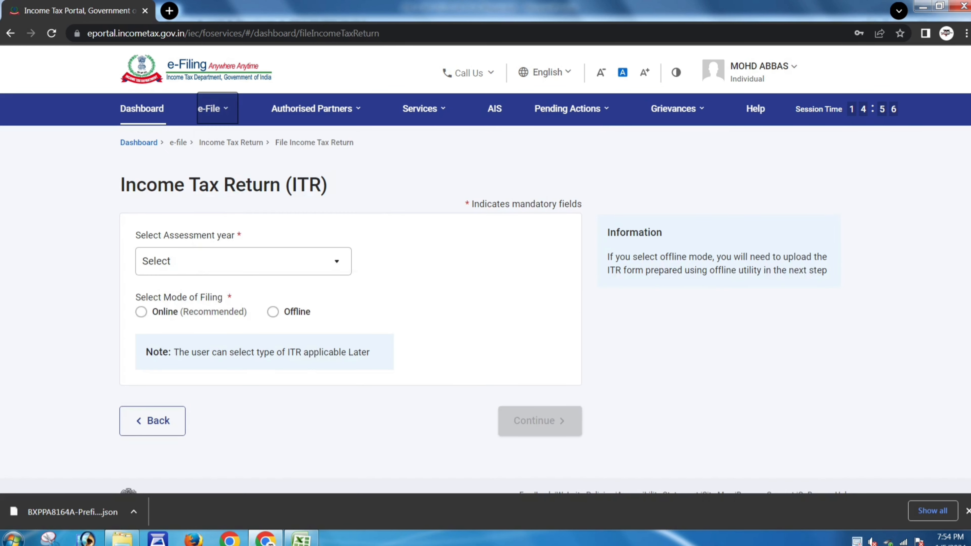
- Choose A.Y. 2023-24, 139(8A) Updated Return, audit No and ITR-1, then continue
{"action": "left_click", "coordinate": [243, 261]}
{"action": "left_click", "coordinate": [223, 319]}
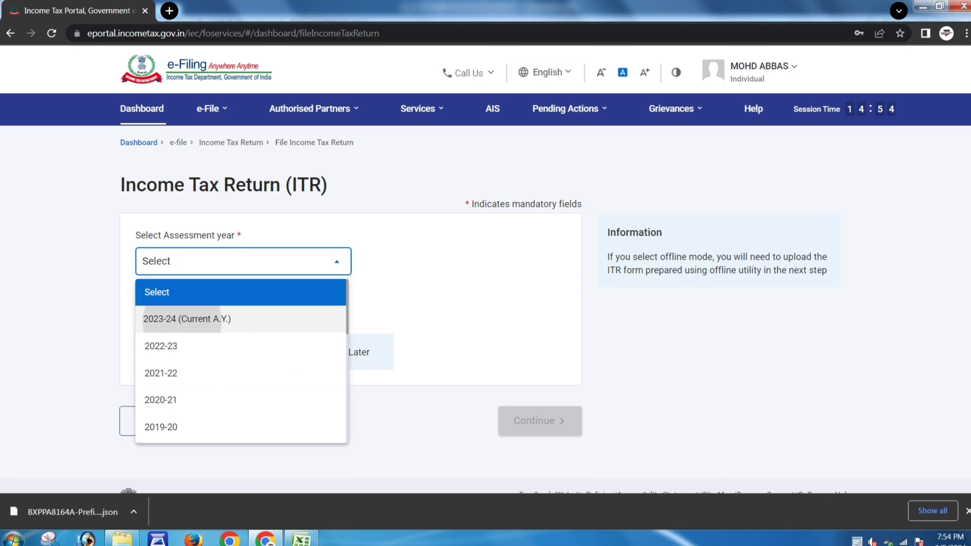
{"action": "left_click", "coordinate": [243, 325]}
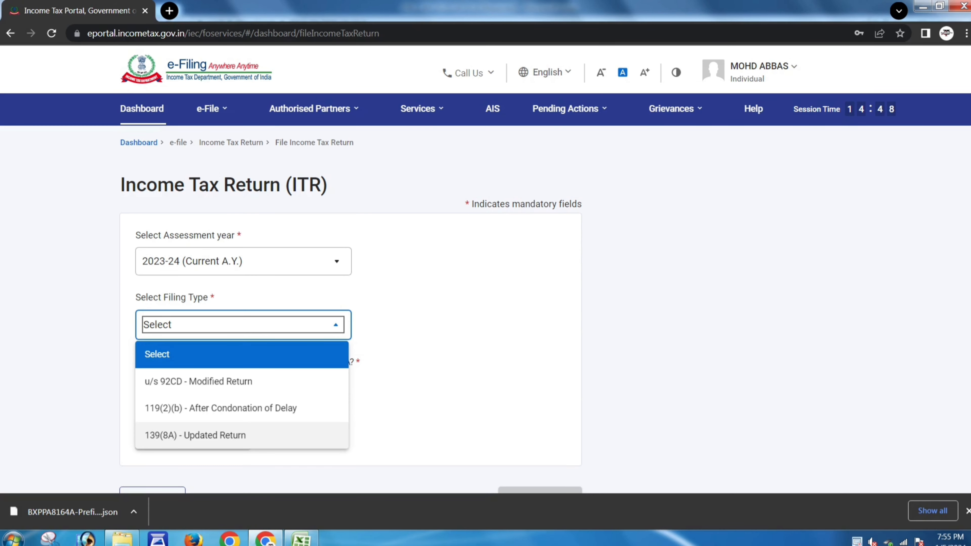
{"action": "left_click", "coordinate": [196, 435]}
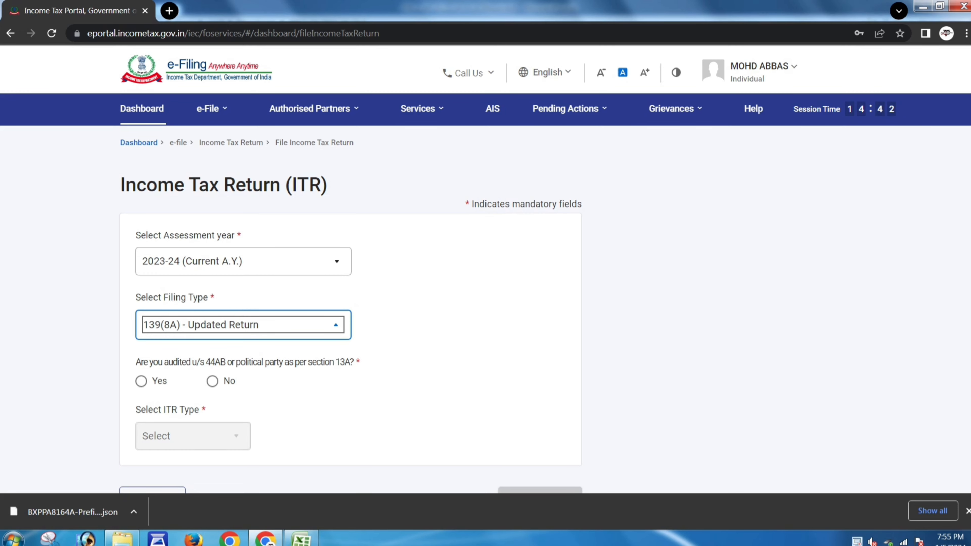
{"action": "left_click", "coordinate": [212, 381]}
{"action": "scroll", "coordinate": [212, 381], "scroll_direction": "down", "scroll_amount": 3}
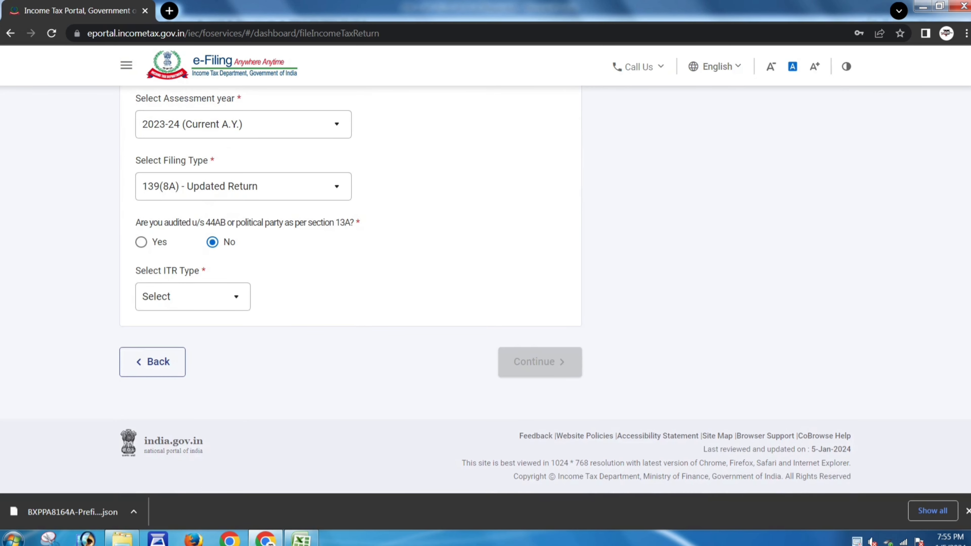
{"action": "left_click", "coordinate": [193, 296]}
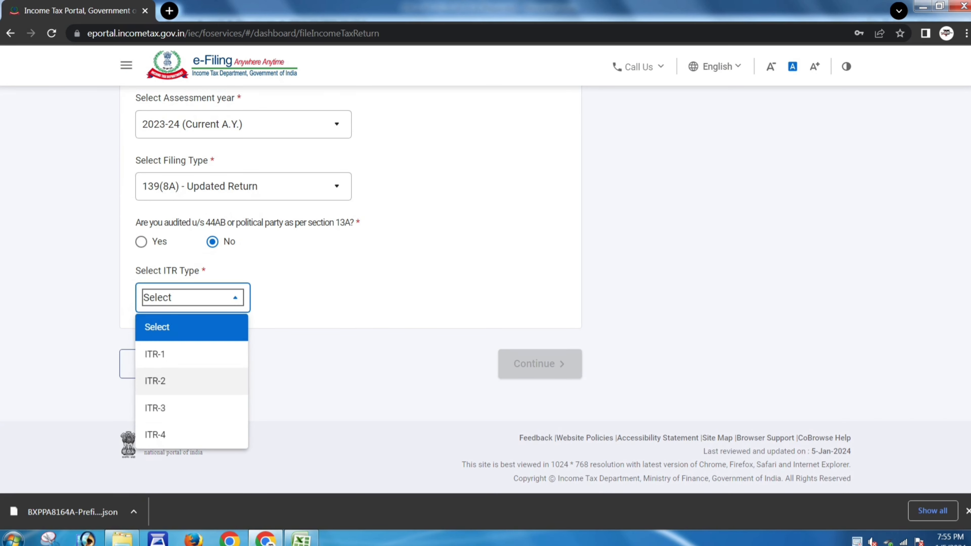
{"action": "left_click", "coordinate": [155, 354]}
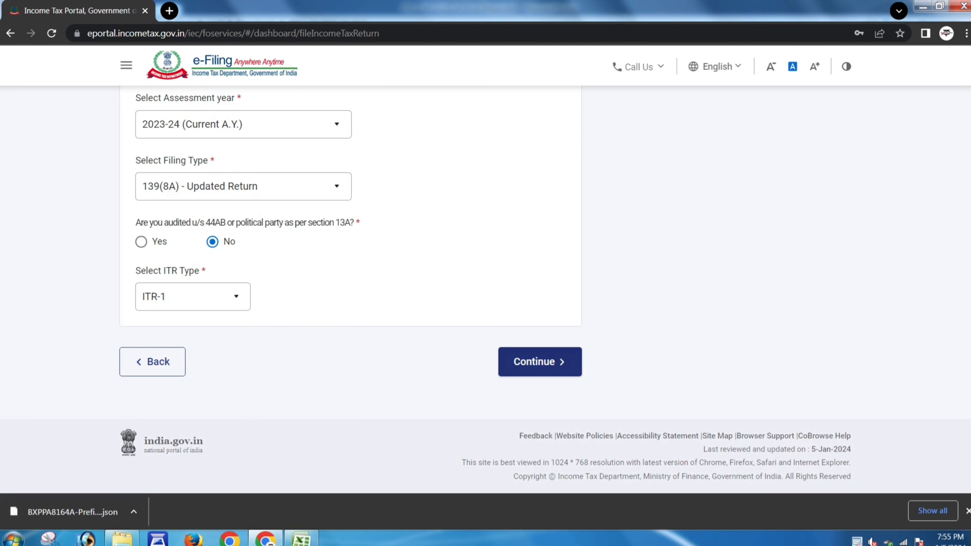
{"action": "left_click", "coordinate": [540, 362]}
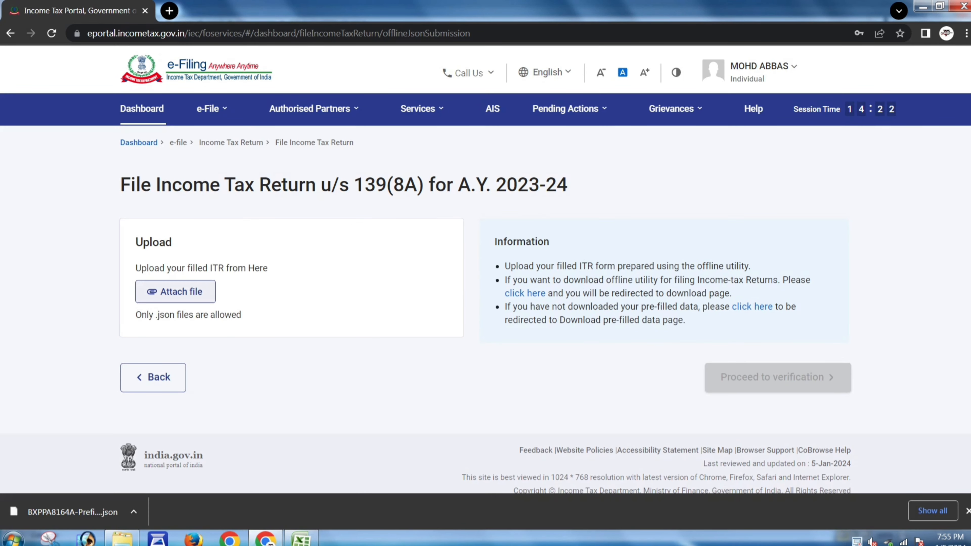
- Upload the ITR1 JSON file from Downloads > ITR 1_AY 2023-24_V1.4 for validation
{"action": "left_click", "coordinate": [175, 291]}
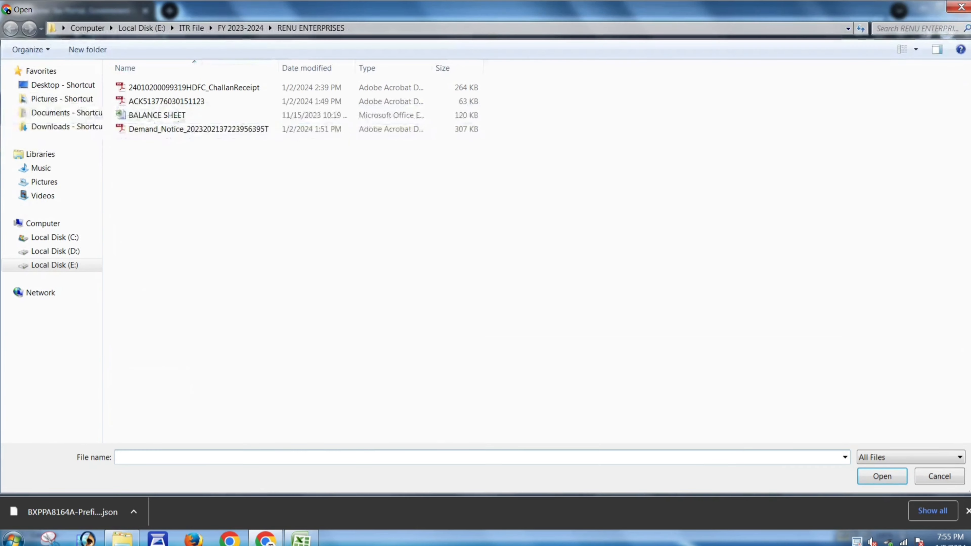
{"action": "left_click", "coordinate": [67, 127]}
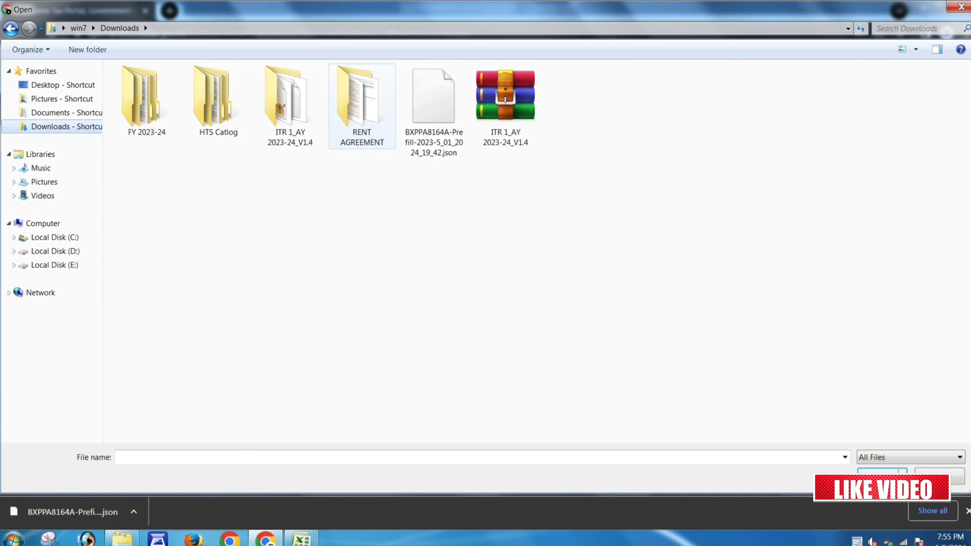
{"action": "double_click", "coordinate": [290, 102]}
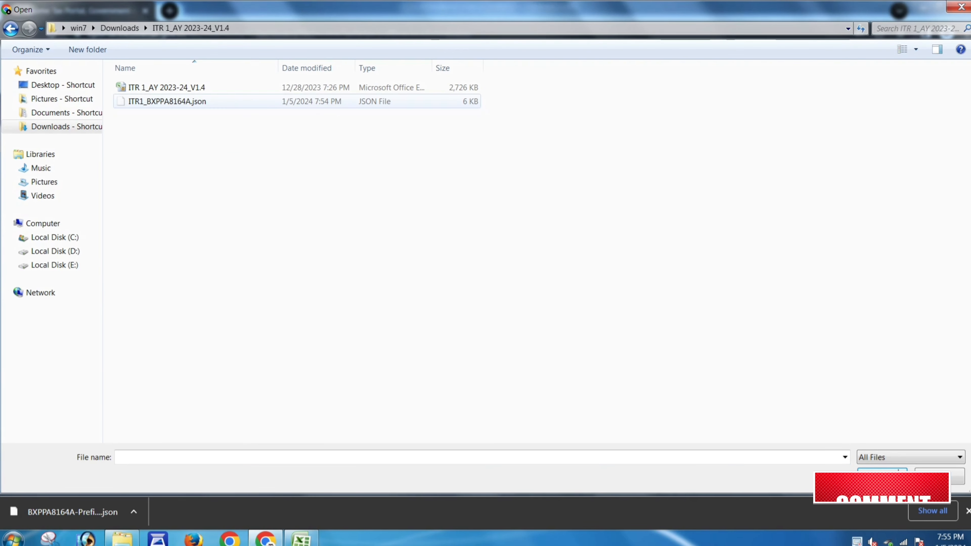
{"action": "left_click", "coordinate": [167, 101]}
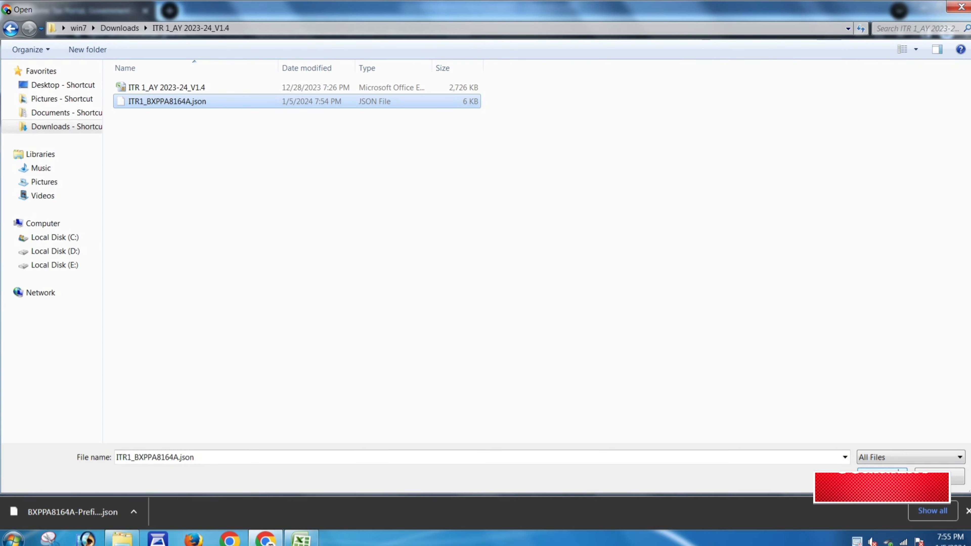
{"action": "left_click", "coordinate": [898, 473]}
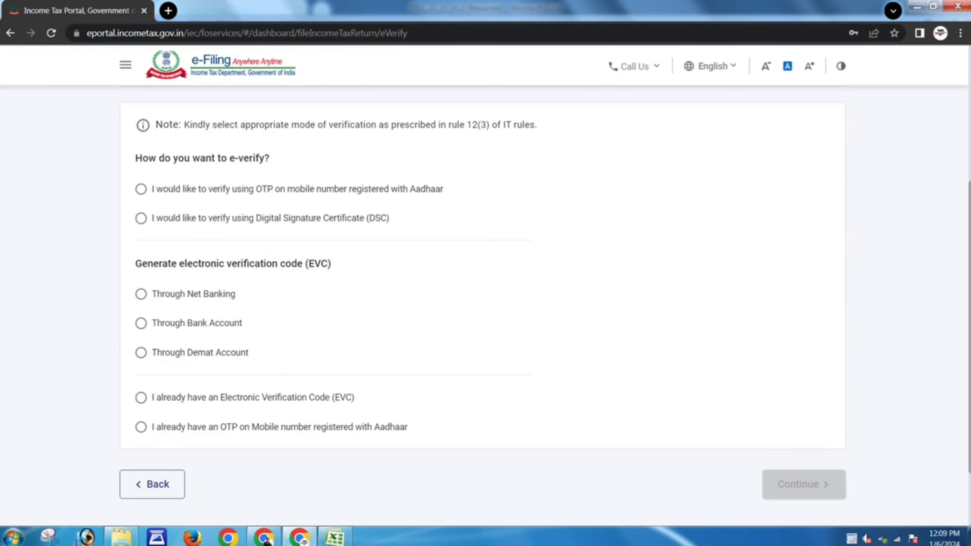
- Choose instant e-verification using Aadhaar OTP and continue
{"action": "left_click", "coordinate": [141, 189]}
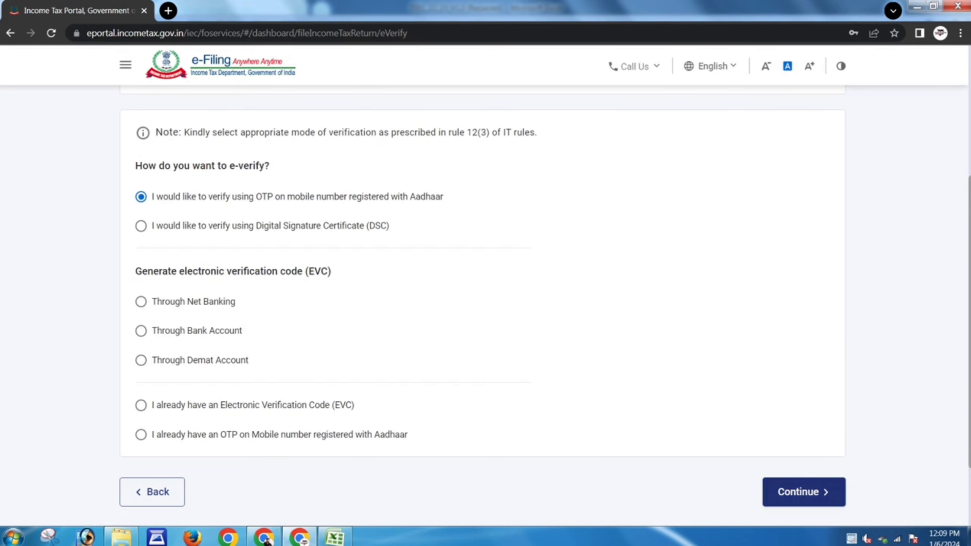
{"action": "left_click", "coordinate": [803, 492]}
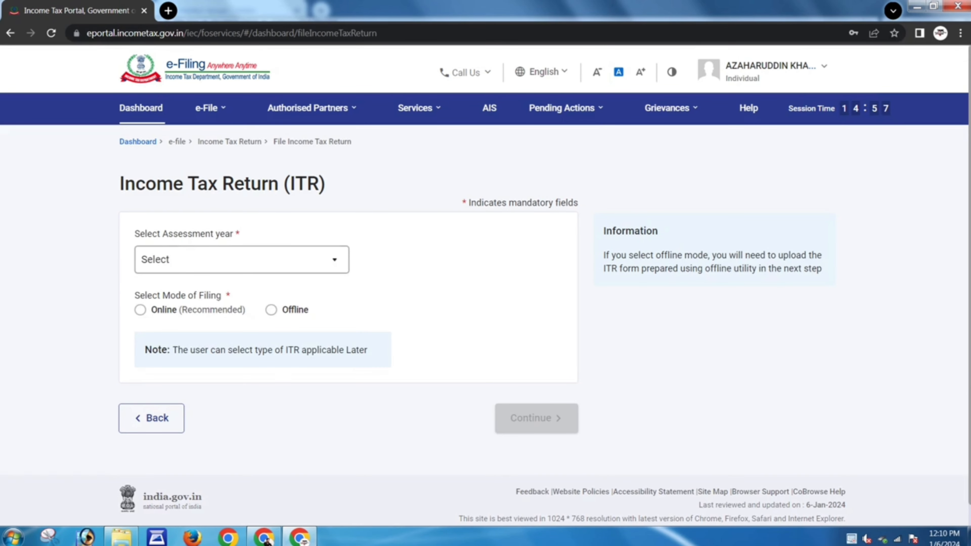
- Select A.Y. 2023-24, 139(8A) Updated Return, audit No, ITR-1, continue and confirm the eligibility conditions
{"action": "left_click", "coordinate": [237, 260]}
{"action": "left_click", "coordinate": [187, 317]}
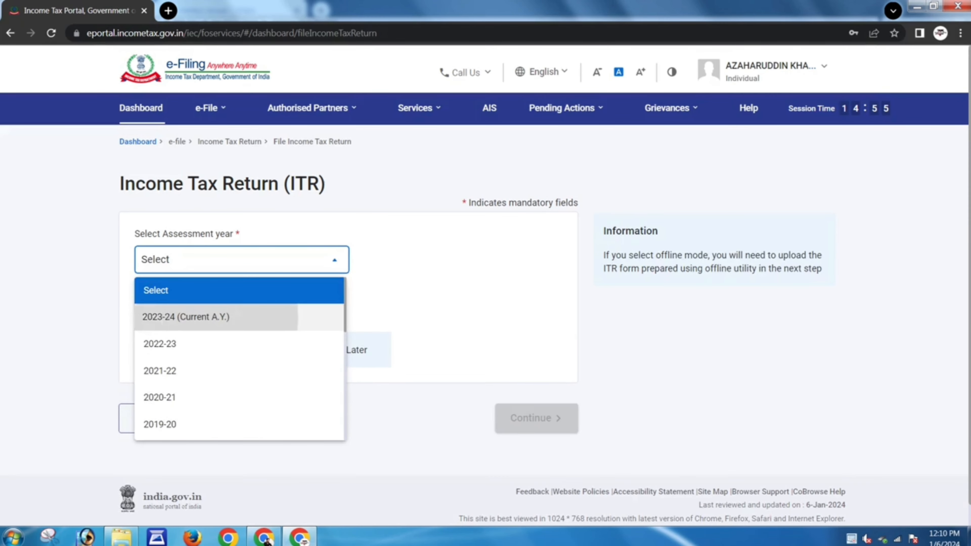
{"action": "left_click", "coordinate": [237, 323]}
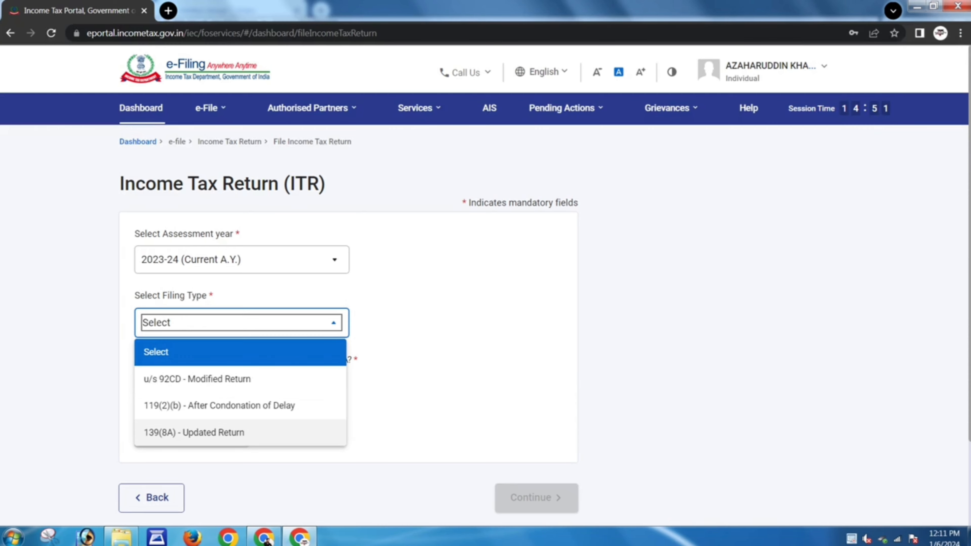
{"action": "left_click", "coordinate": [194, 432]}
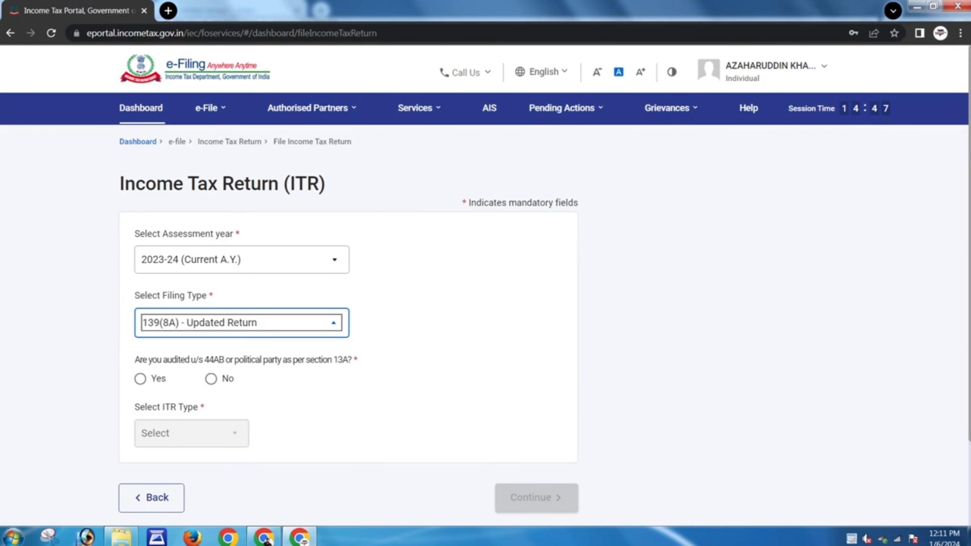
{"action": "left_click", "coordinate": [210, 379]}
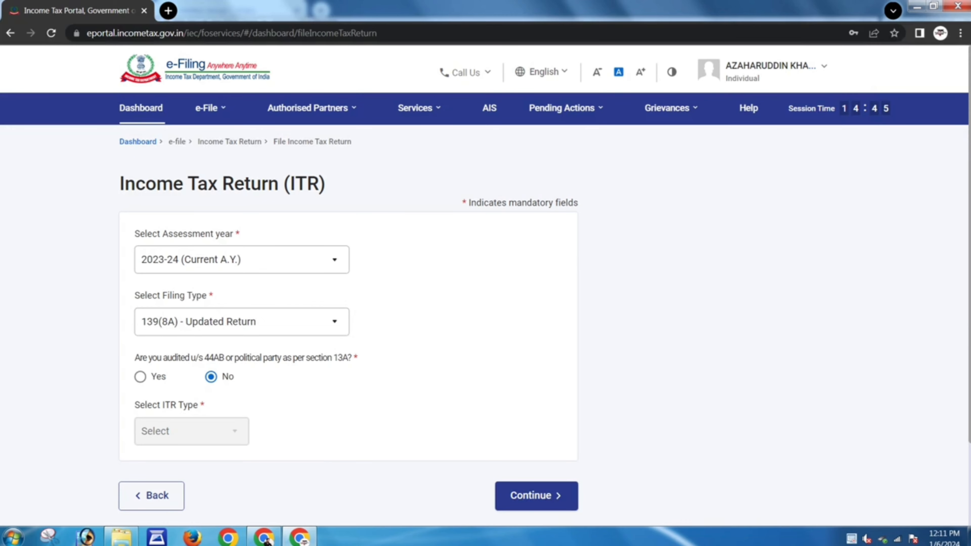
{"action": "left_click", "coordinate": [191, 431]}
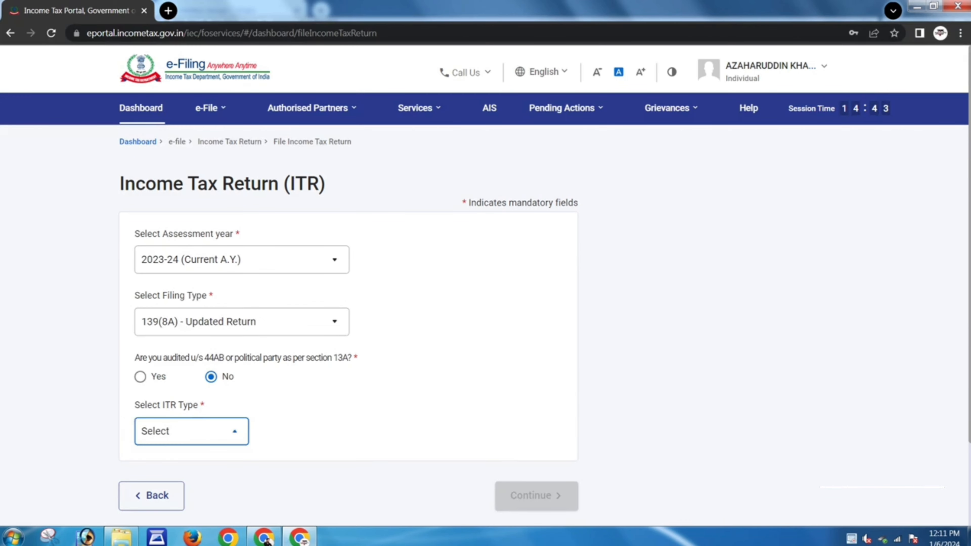
{"action": "left_click", "coordinate": [153, 345]}
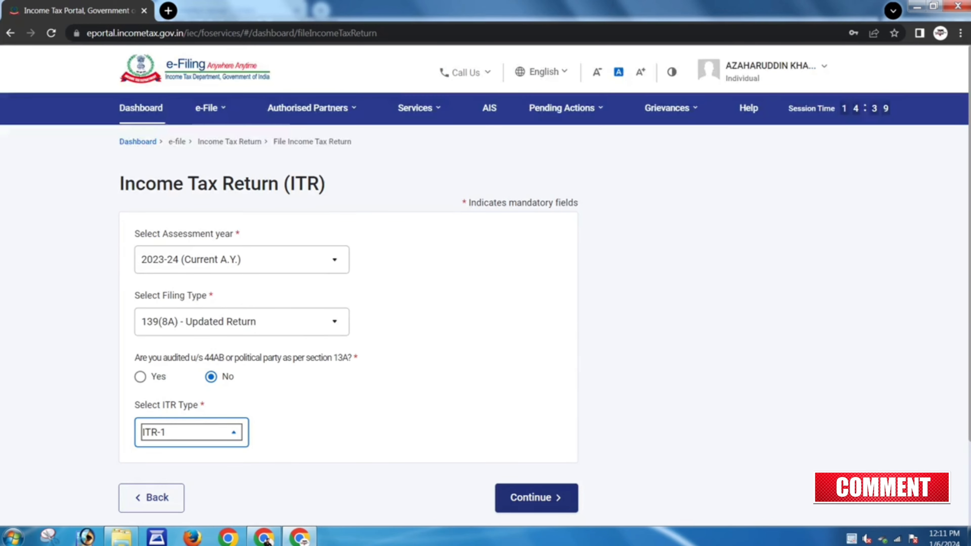
{"action": "left_click", "coordinate": [536, 497]}
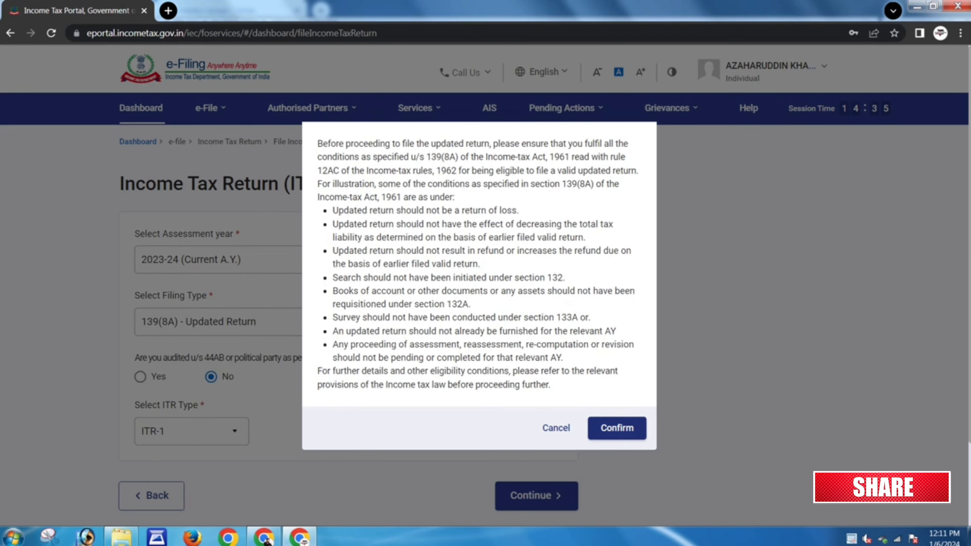
{"action": "left_click", "coordinate": [617, 428]}
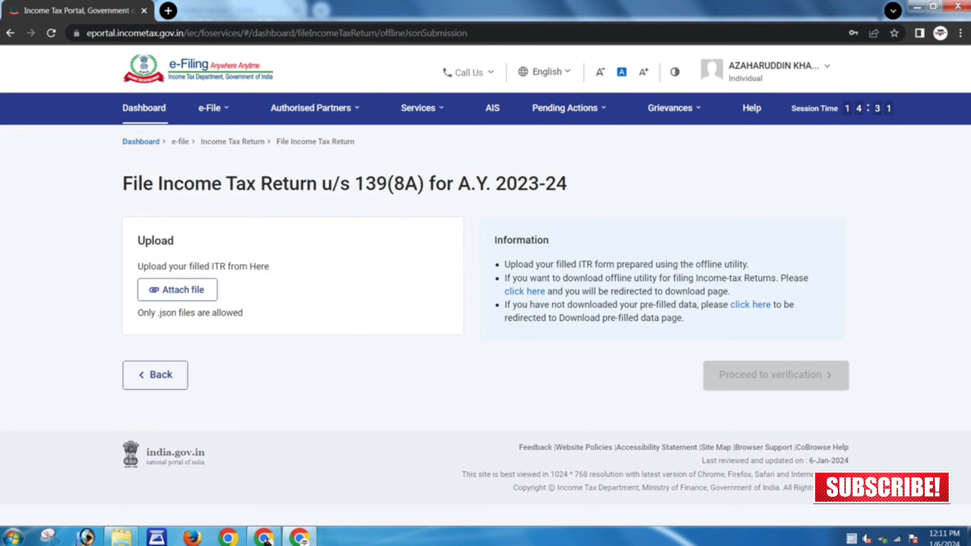